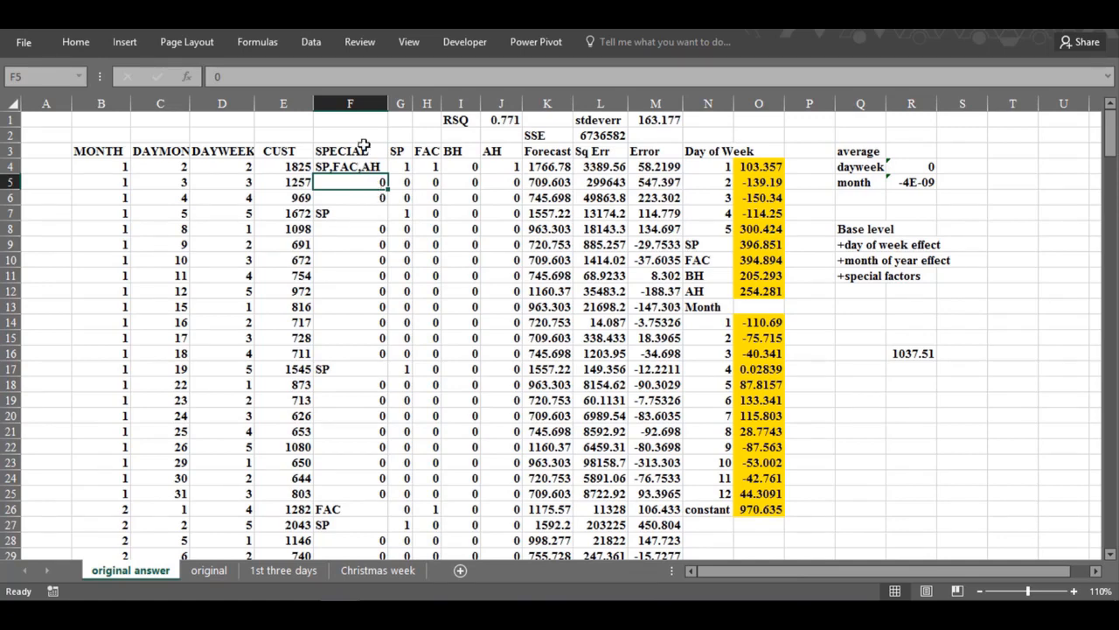
- Enter a formula in E1 that averages the customer counts in E4:E257
{"action": "left_click", "coordinate": [266, 168]}
{"action": "key", "text": "Up"}
{"action": "key", "text": "Up"}
{"action": "key", "text": "Up"}
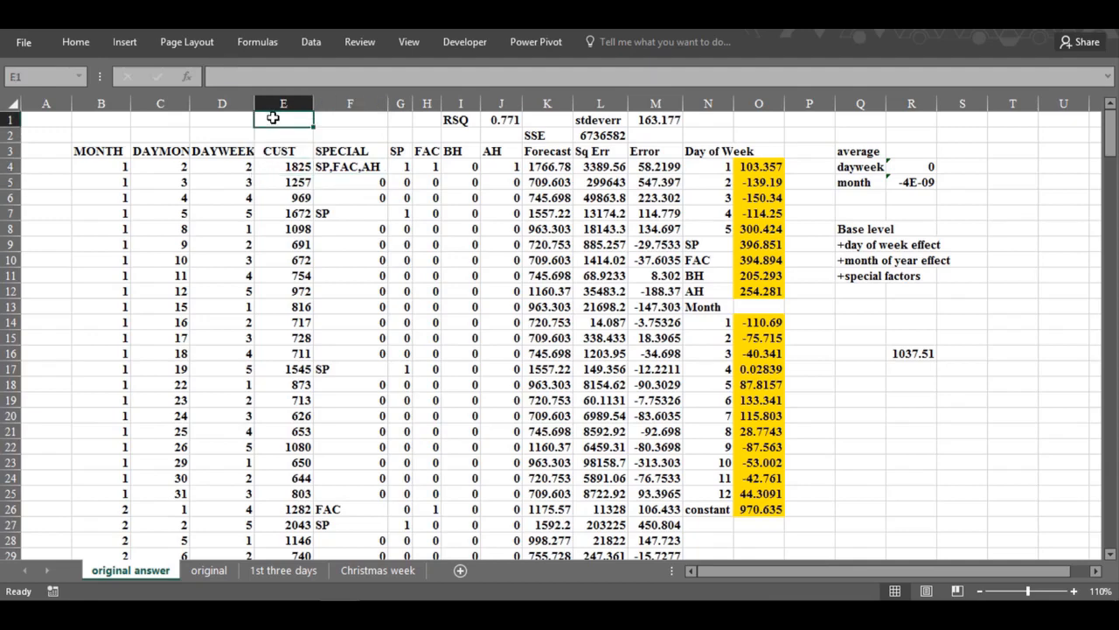
{"action": "type", "text": "=average("}
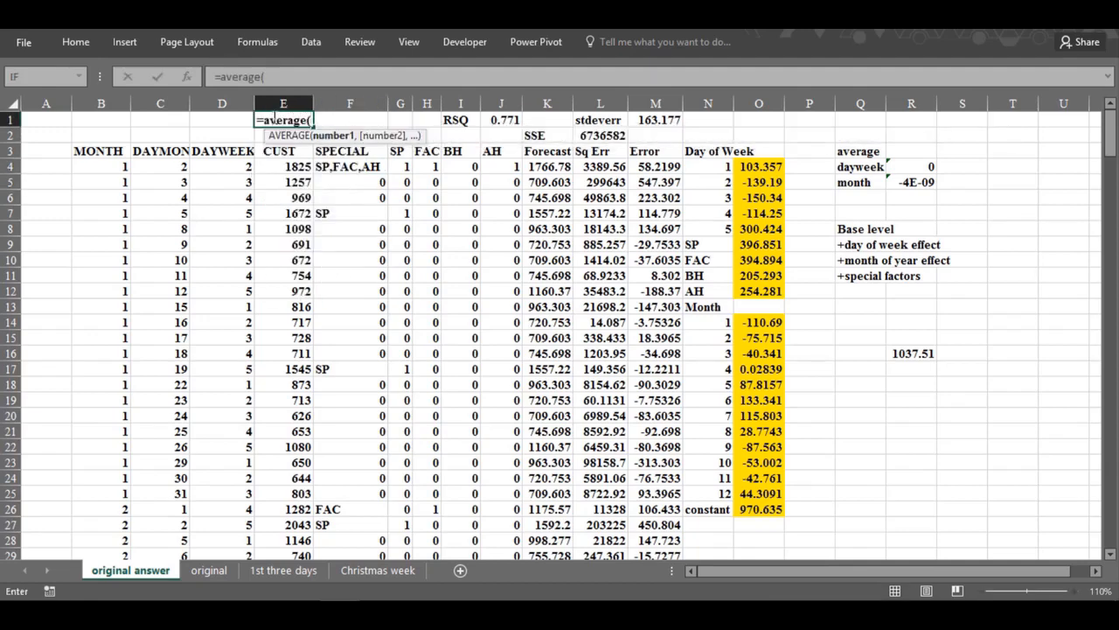
{"action": "left_click", "coordinate": [280, 168]}
{"action": "key", "text": "ctrl+shift+Down"}
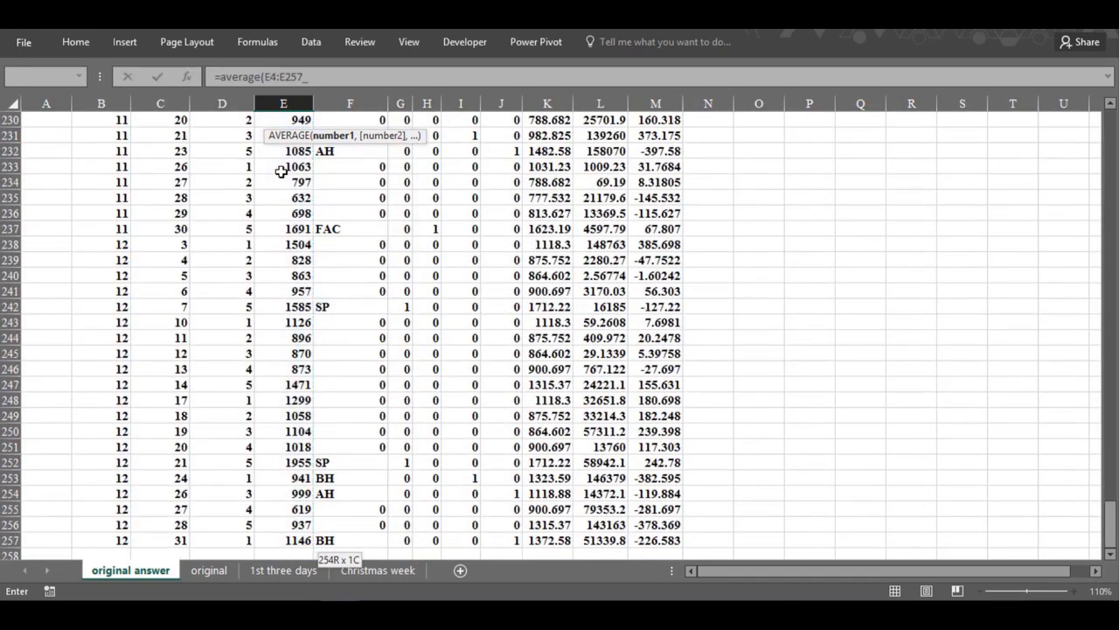
{"action": "type", "text": ")"}
{"action": "key", "text": "ctrl+Return"}
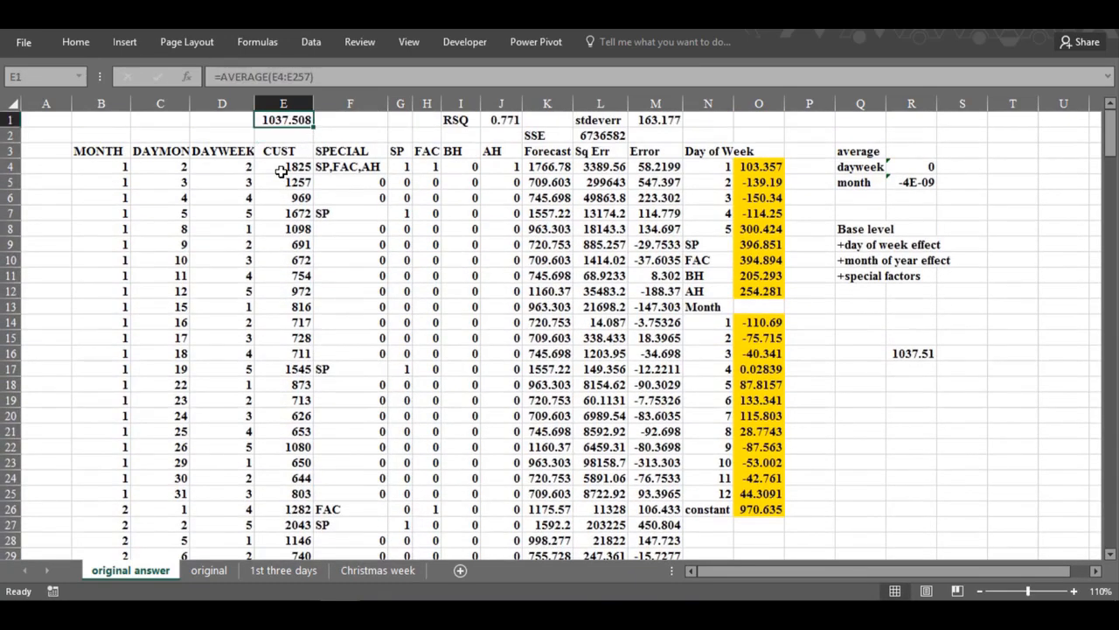
- Delete the stray value in cell R16
{"action": "left_click", "coordinate": [863, 360]}
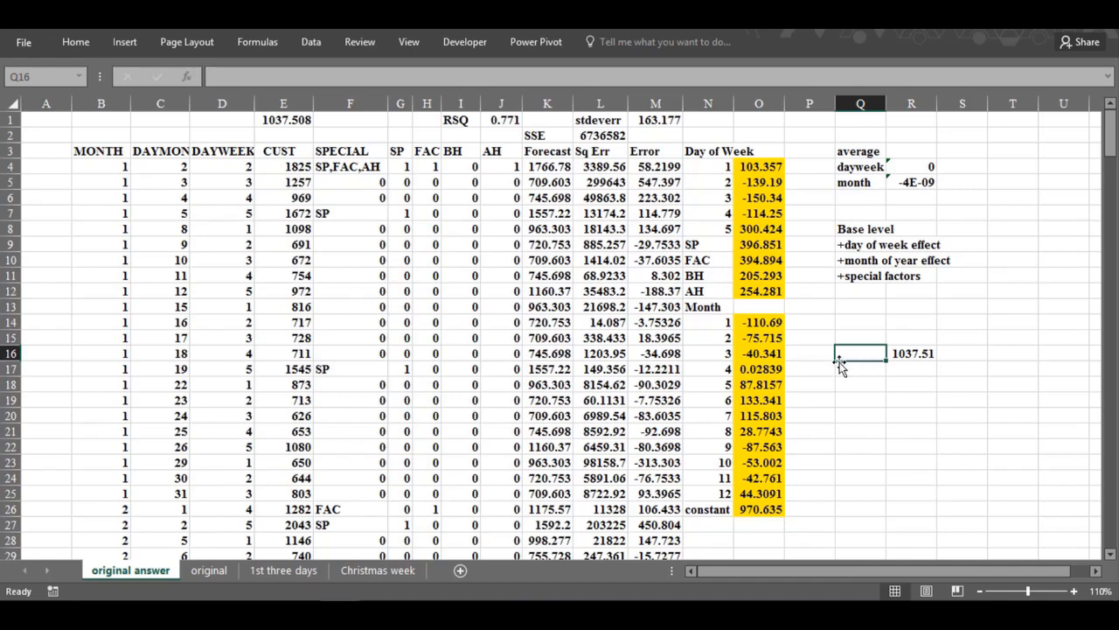
{"action": "left_click", "coordinate": [908, 365]}
{"action": "key", "text": "Delete"}
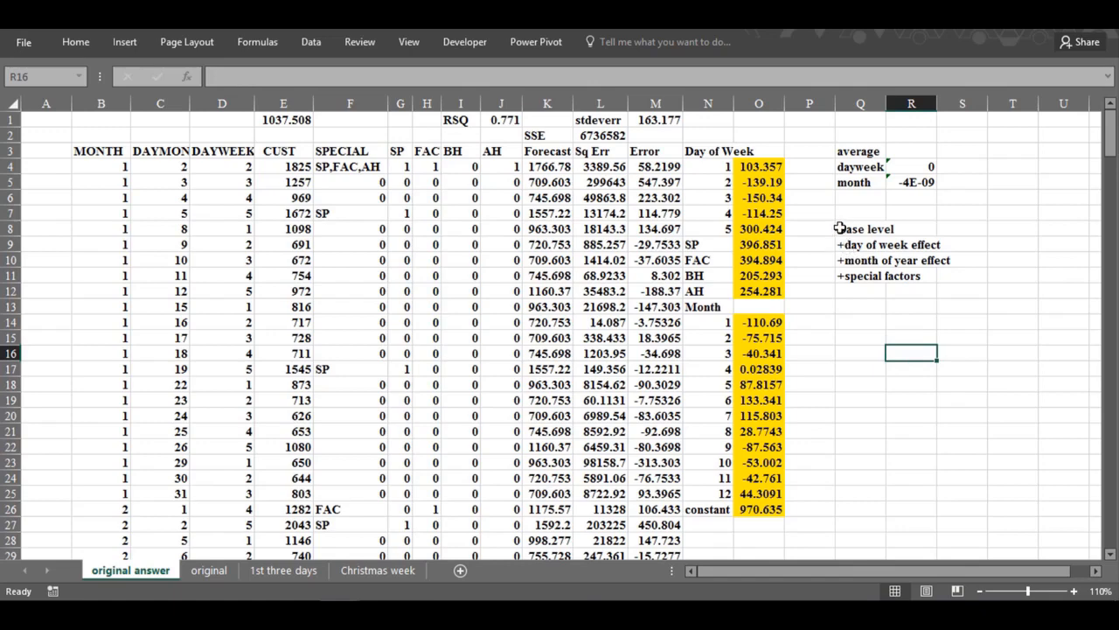
- Examine the listed forecast components and the month, day-of-month and day-of-week entries in the first data rows
{"action": "left_click", "coordinate": [839, 229]}
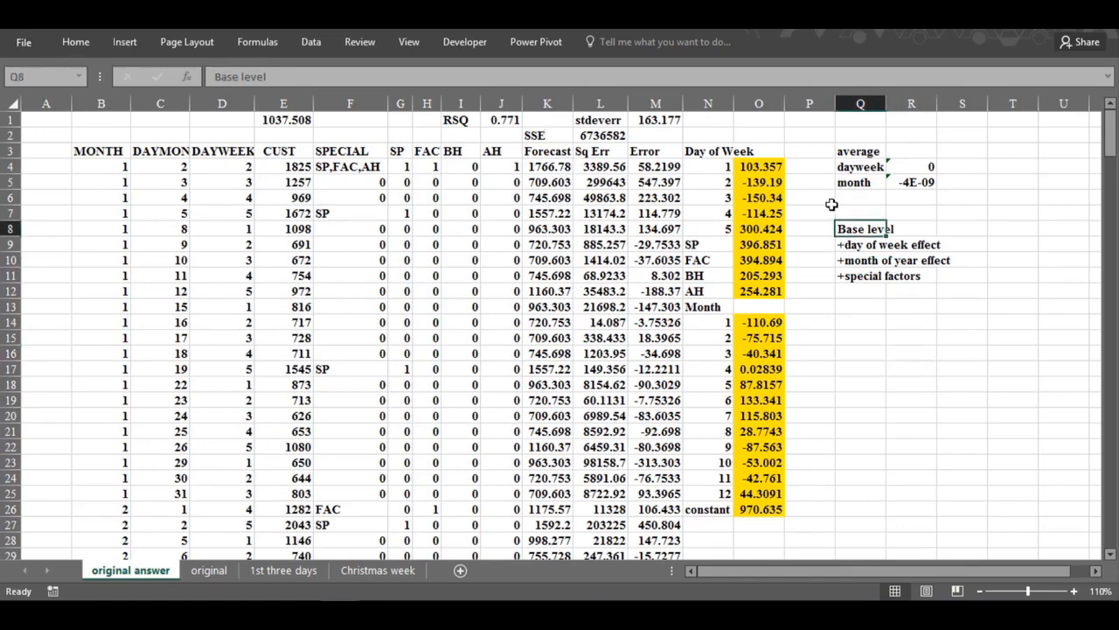
{"action": "left_click", "coordinate": [835, 261]}
{"action": "left_click", "coordinate": [845, 288]}
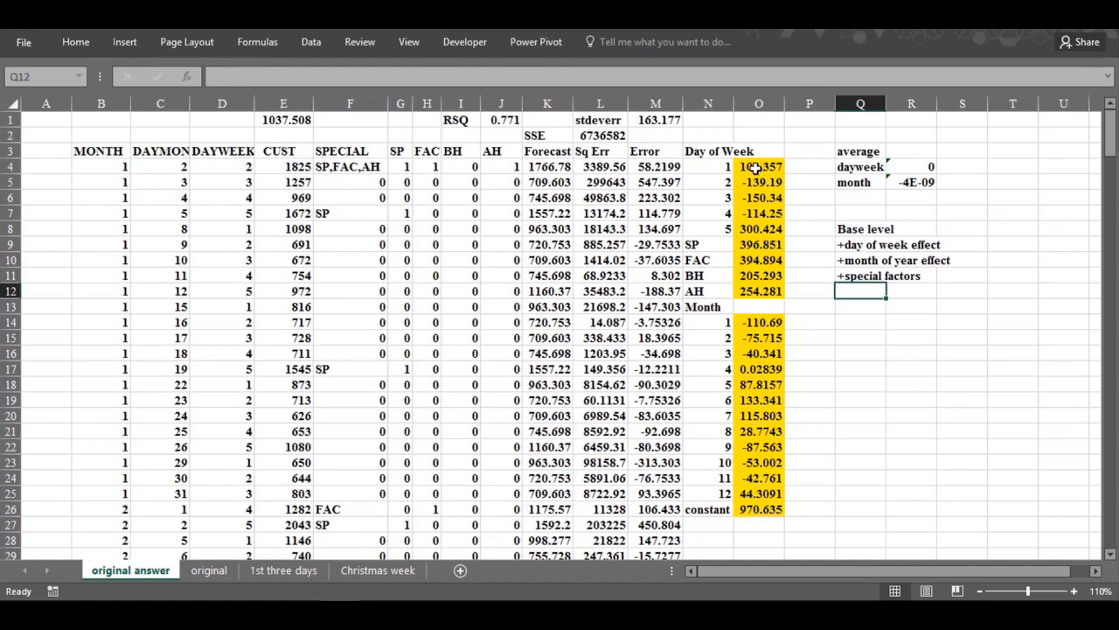
{"action": "left_click", "coordinate": [127, 166]}
{"action": "left_click", "coordinate": [159, 163]}
{"action": "left_click", "coordinate": [89, 167]}
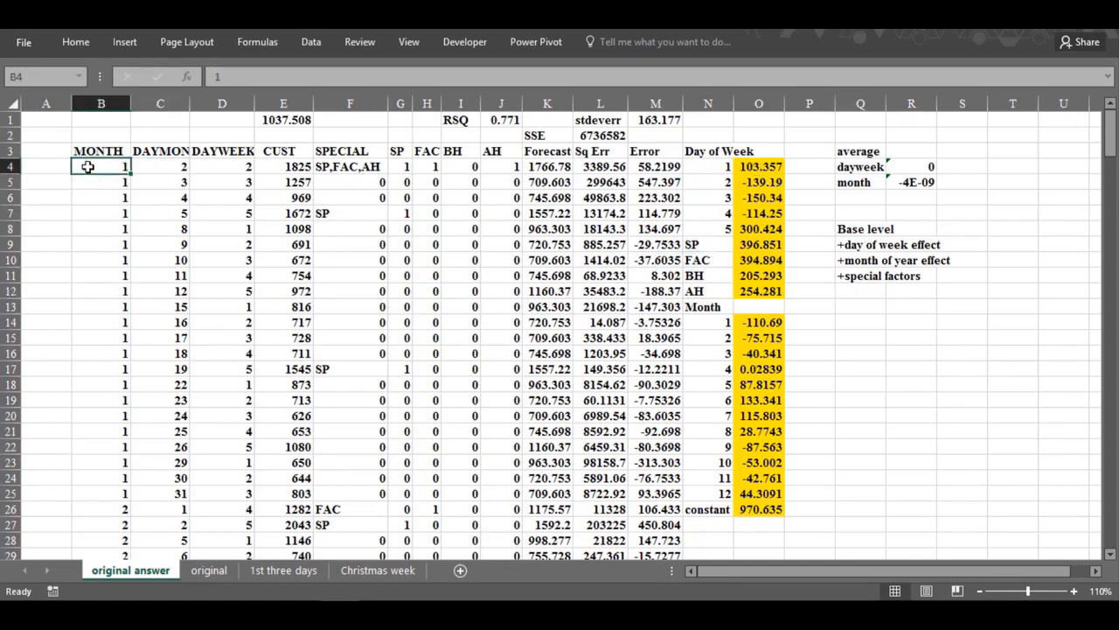
{"action": "left_click", "coordinate": [160, 167]}
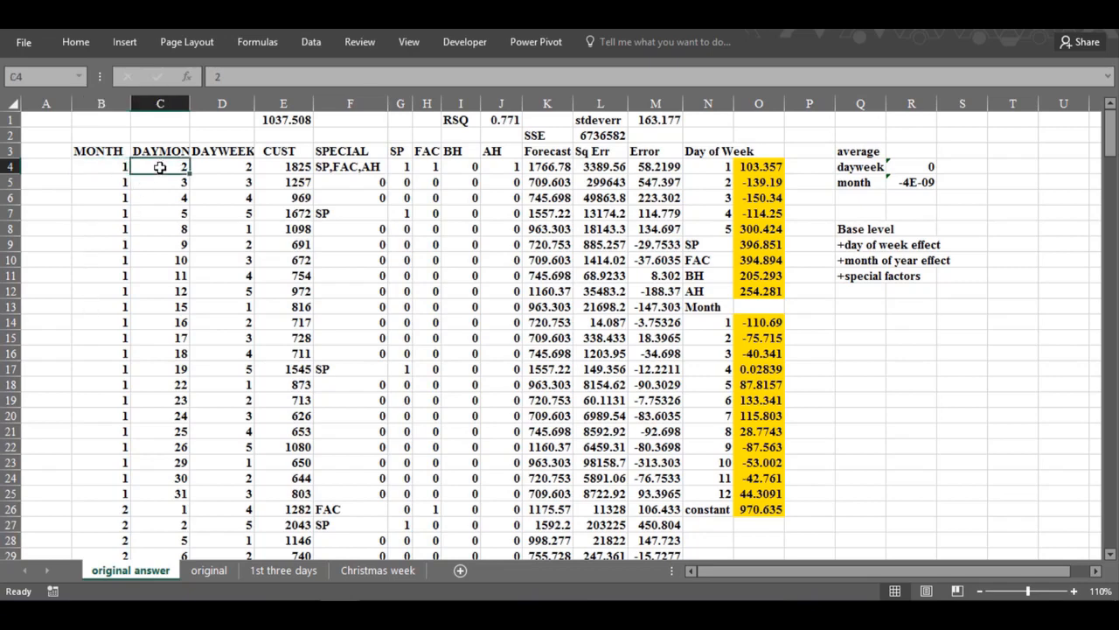
{"action": "left_click", "coordinate": [159, 184]}
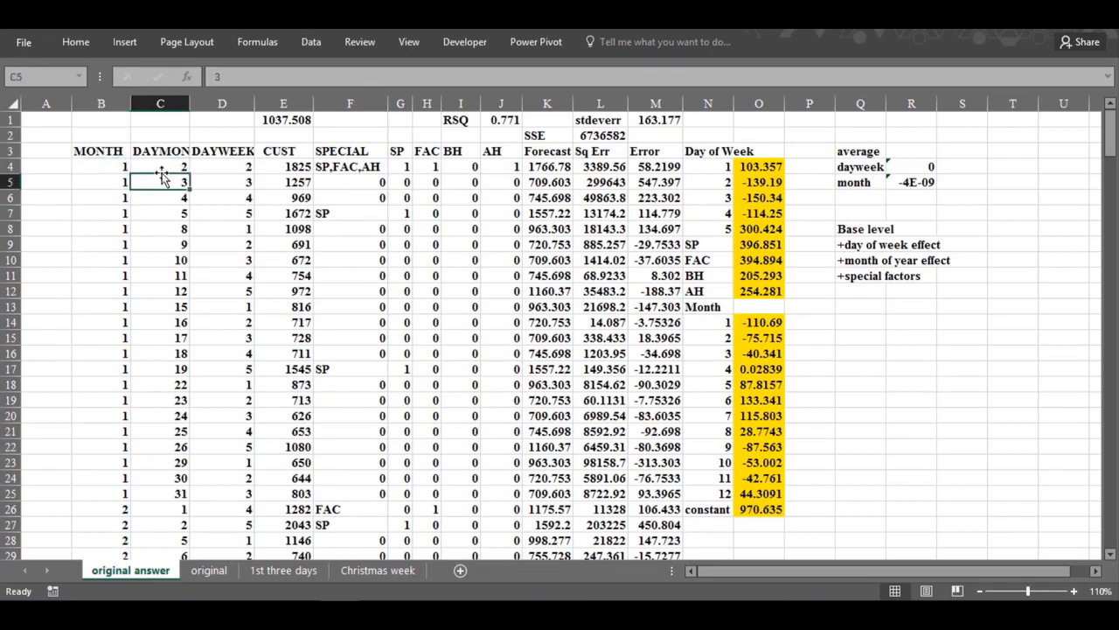
{"action": "left_click", "coordinate": [211, 166]}
{"action": "left_click", "coordinate": [216, 227]}
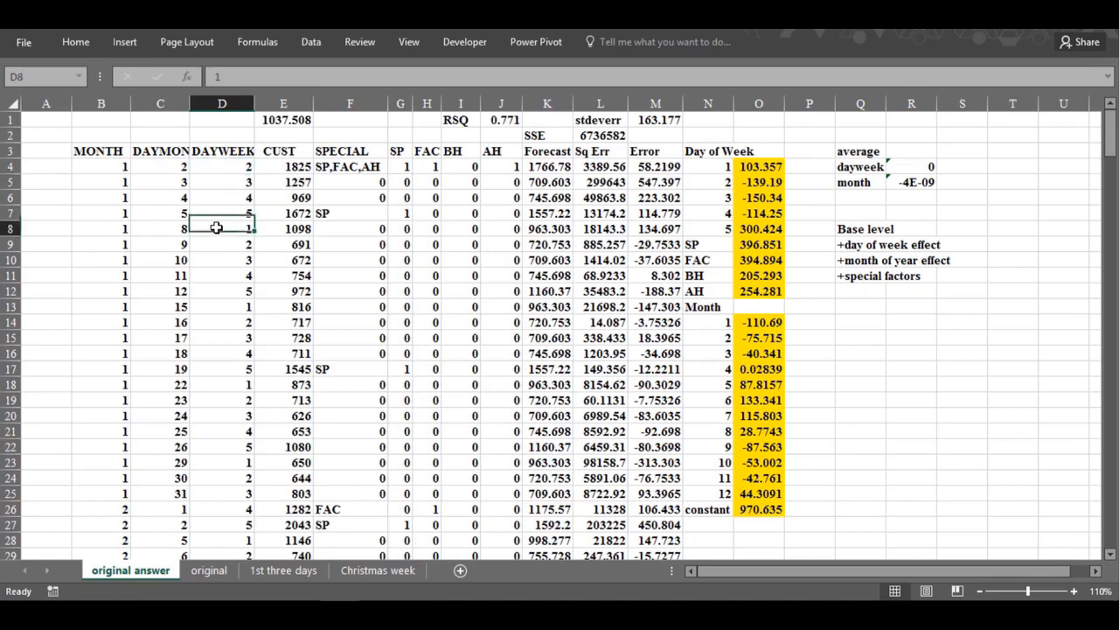
{"action": "left_click", "coordinate": [222, 166]}
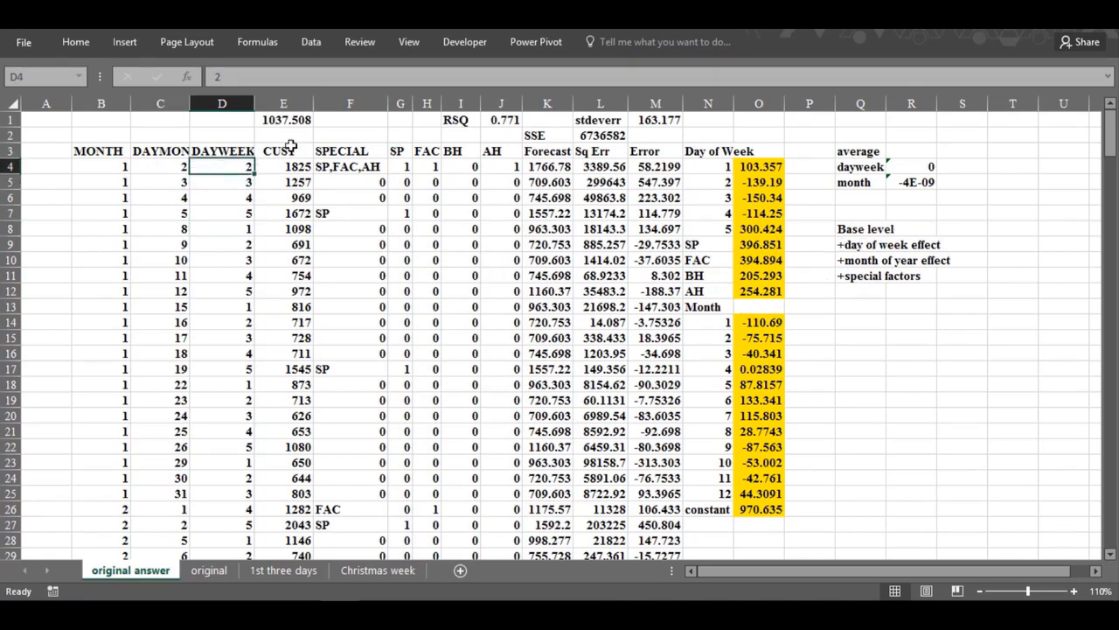
{"action": "left_click", "coordinate": [224, 183]}
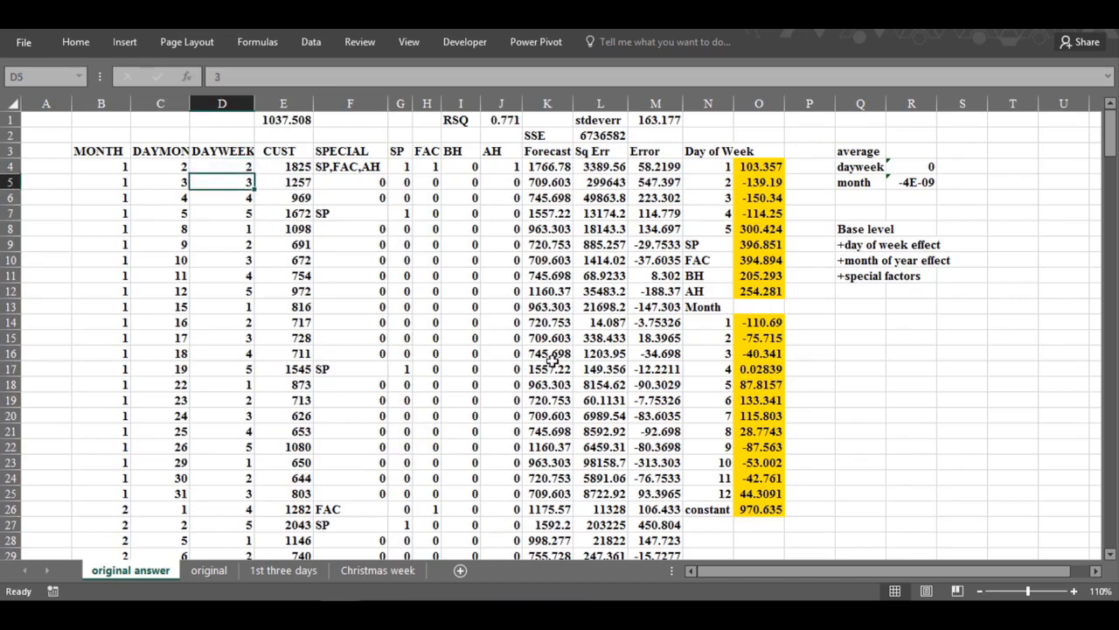
- Examine the March effect in the month parameters, the month-of-year component, and the month and weekday entries of a February row
{"action": "left_click", "coordinate": [729, 354]}
{"action": "left_click", "coordinate": [751, 353]}
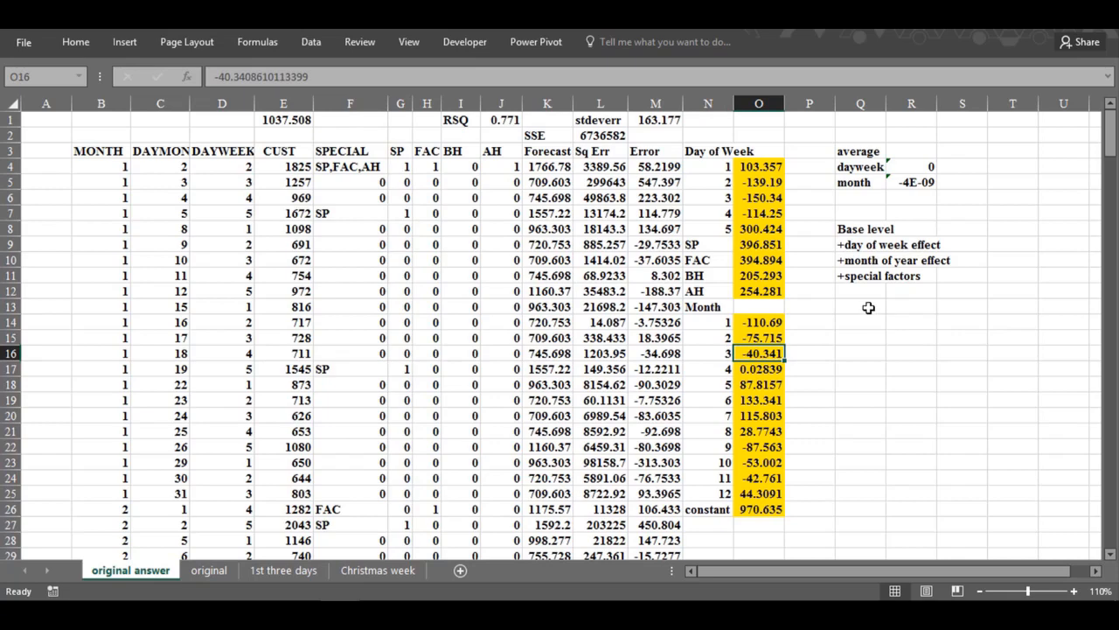
{"action": "left_click", "coordinate": [850, 263]}
{"action": "scroll", "coordinate": [175, 455], "scroll_direction": "down", "scroll_amount": 3}
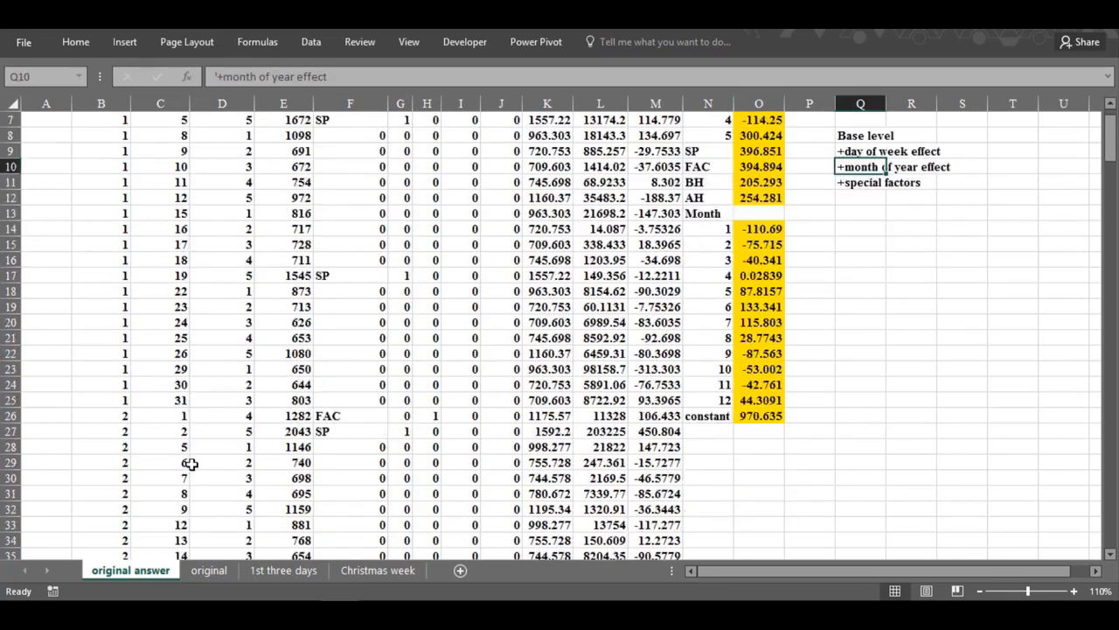
{"action": "left_click", "coordinate": [114, 462]}
{"action": "left_click", "coordinate": [224, 463]}
{"action": "scroll", "coordinate": [242, 447], "scroll_direction": "up", "scroll_amount": 3}
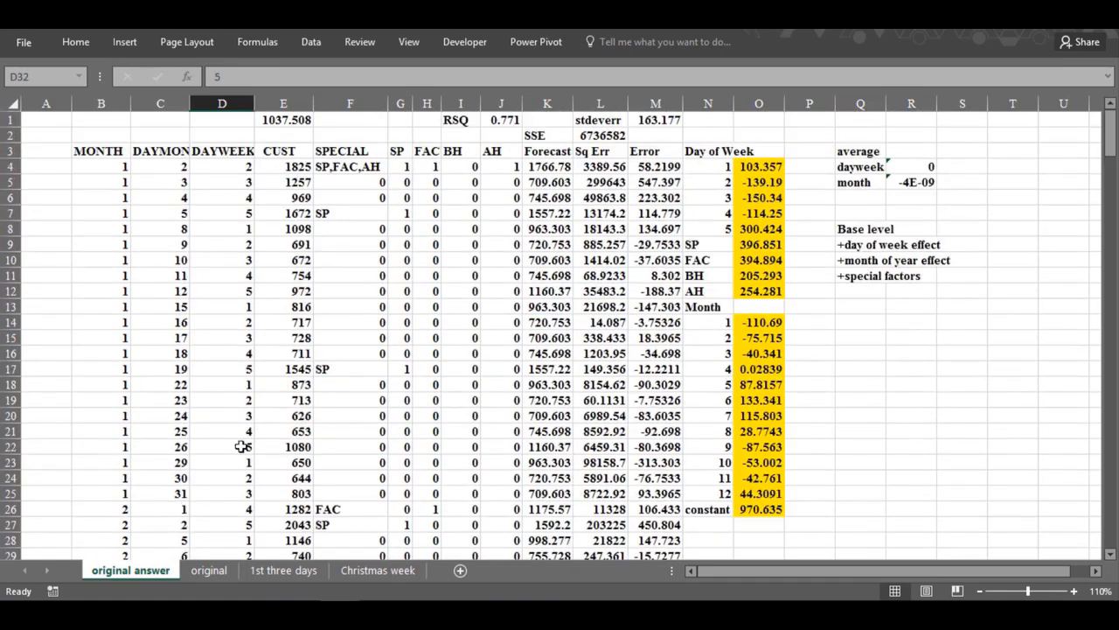
- Examine the special factors component and how the SPECIAL codes correspond to the SP, FAC and AH indicator columns
{"action": "left_click", "coordinate": [909, 275]}
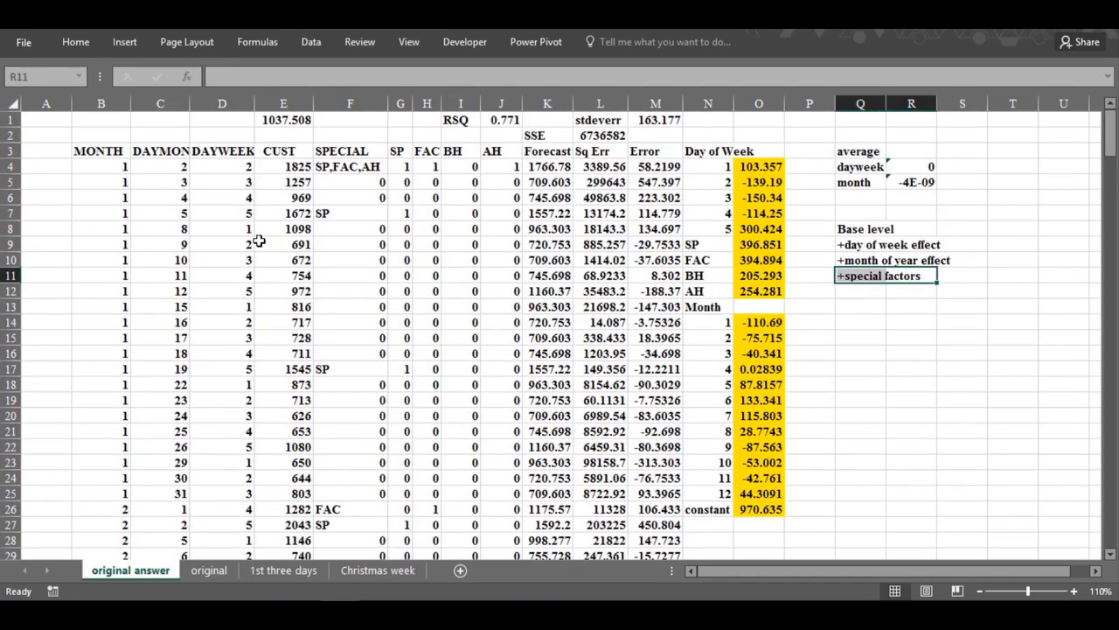
{"action": "left_click", "coordinate": [346, 182]}
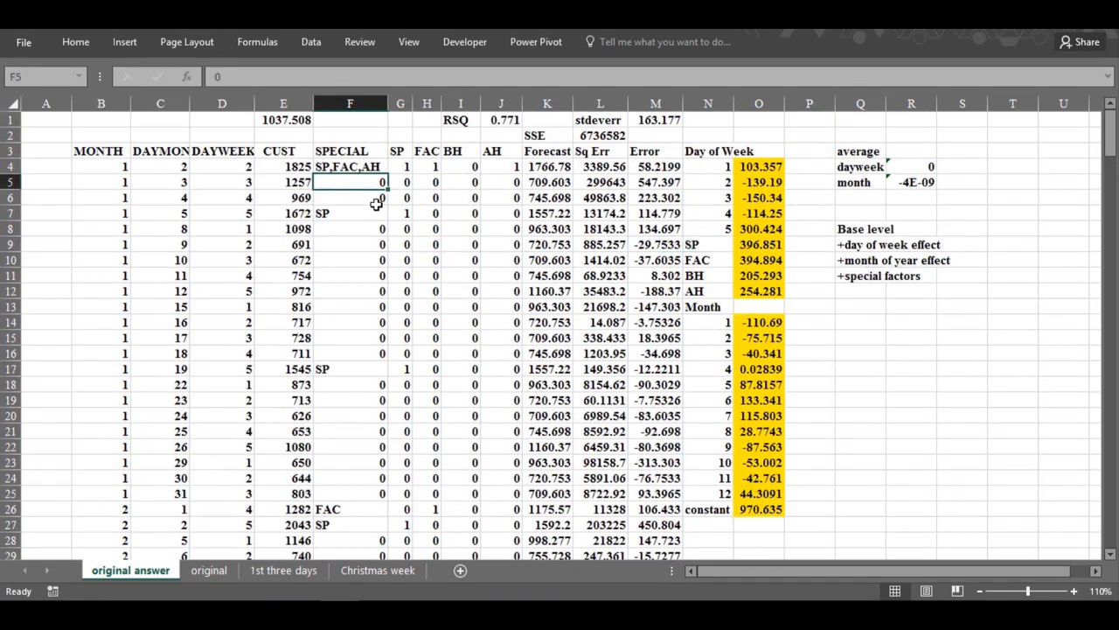
{"action": "left_click", "coordinate": [401, 167]}
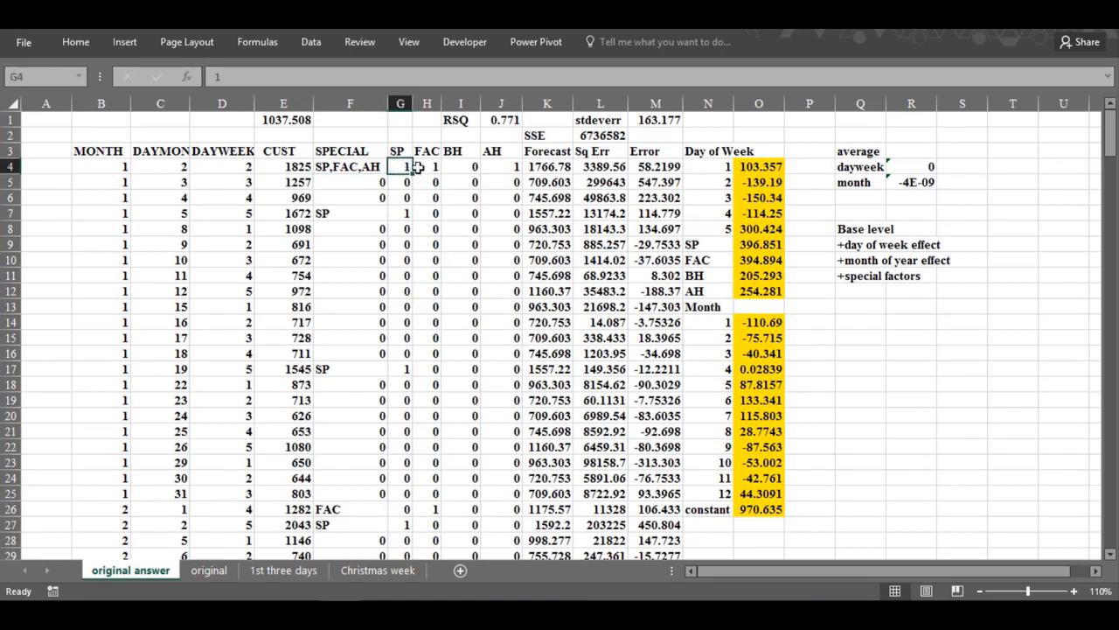
{"action": "left_click", "coordinate": [427, 166]}
{"action": "left_click", "coordinate": [507, 166]}
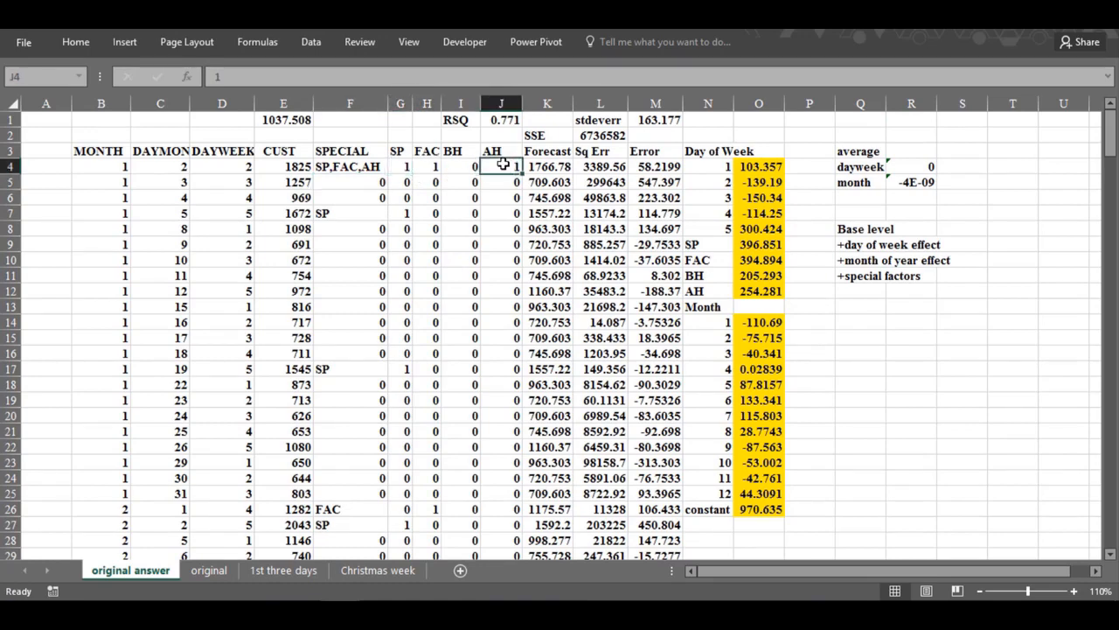
{"action": "left_click", "coordinate": [395, 372]}
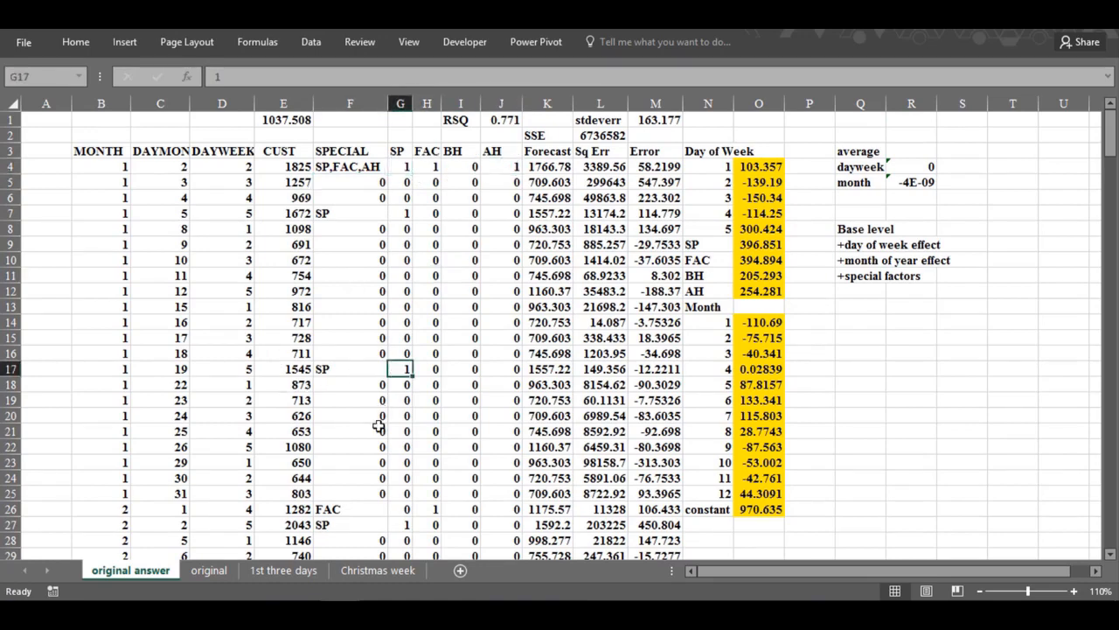
{"action": "left_click", "coordinate": [425, 509]}
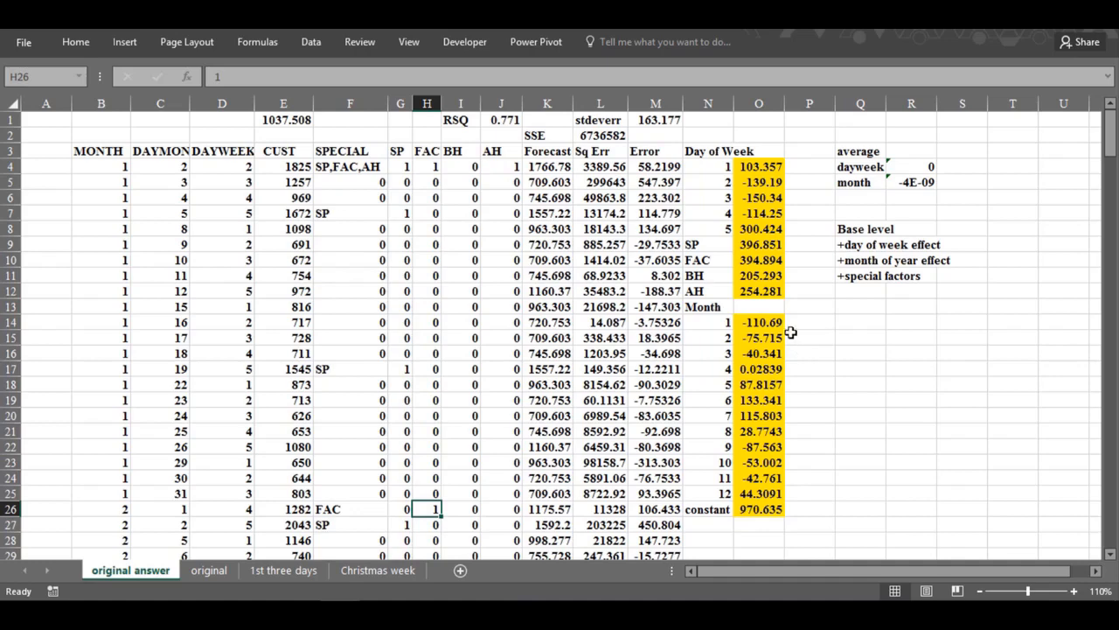
- Color the font of the five day-of-week effects in O4:O8 red
{"action": "left_click", "coordinate": [746, 166]}
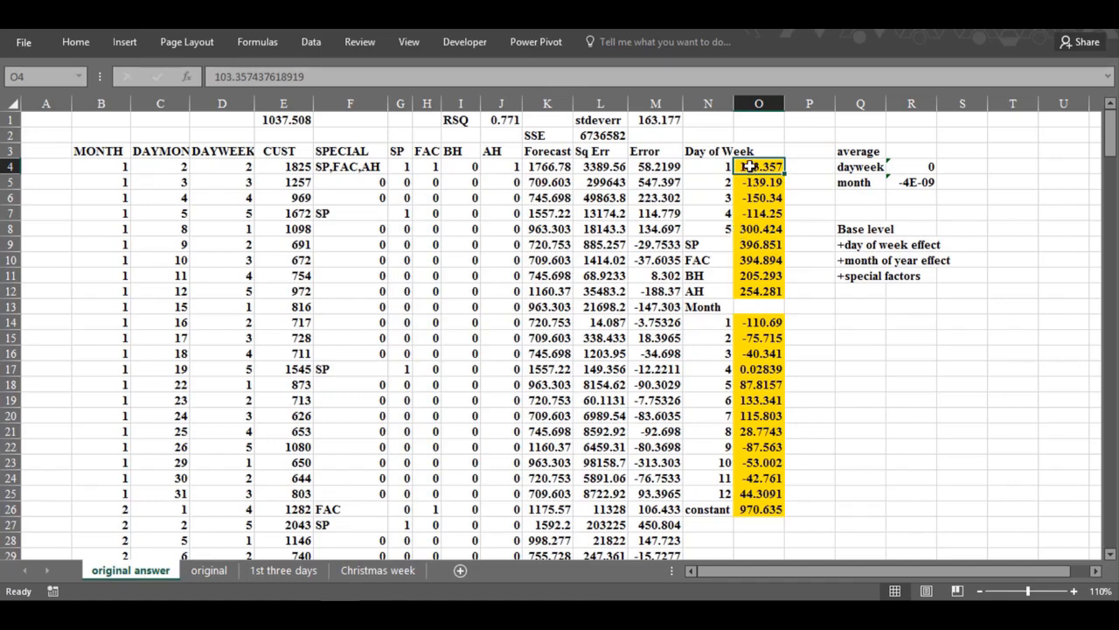
{"action": "left_click_drag", "start_coordinate": [749, 166], "coordinate": [757, 229]}
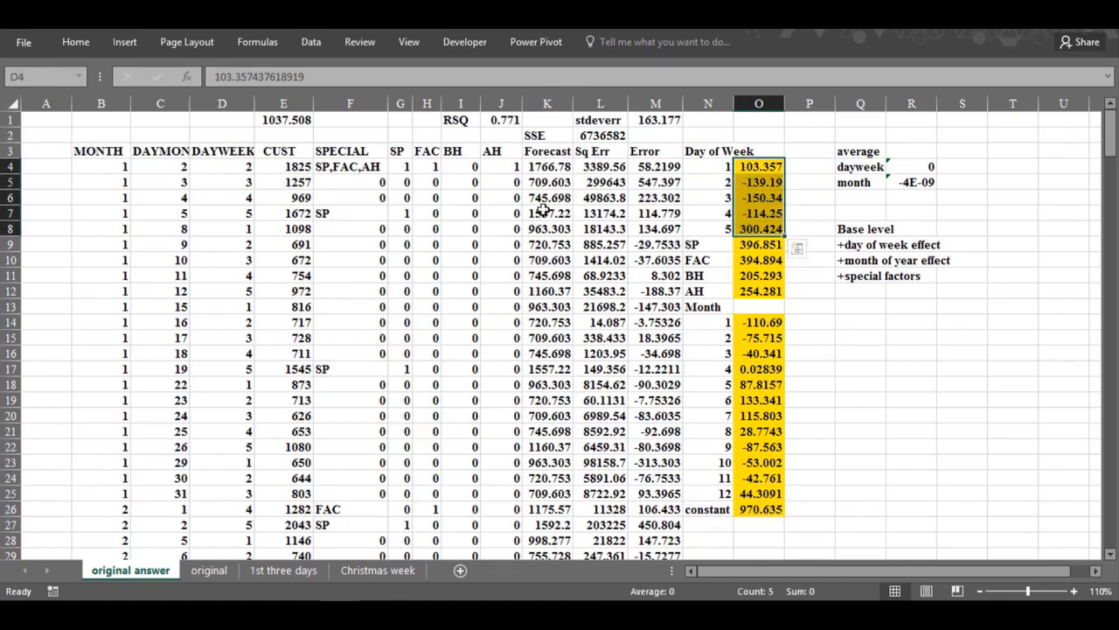
{"action": "left_click", "coordinate": [273, 16]}
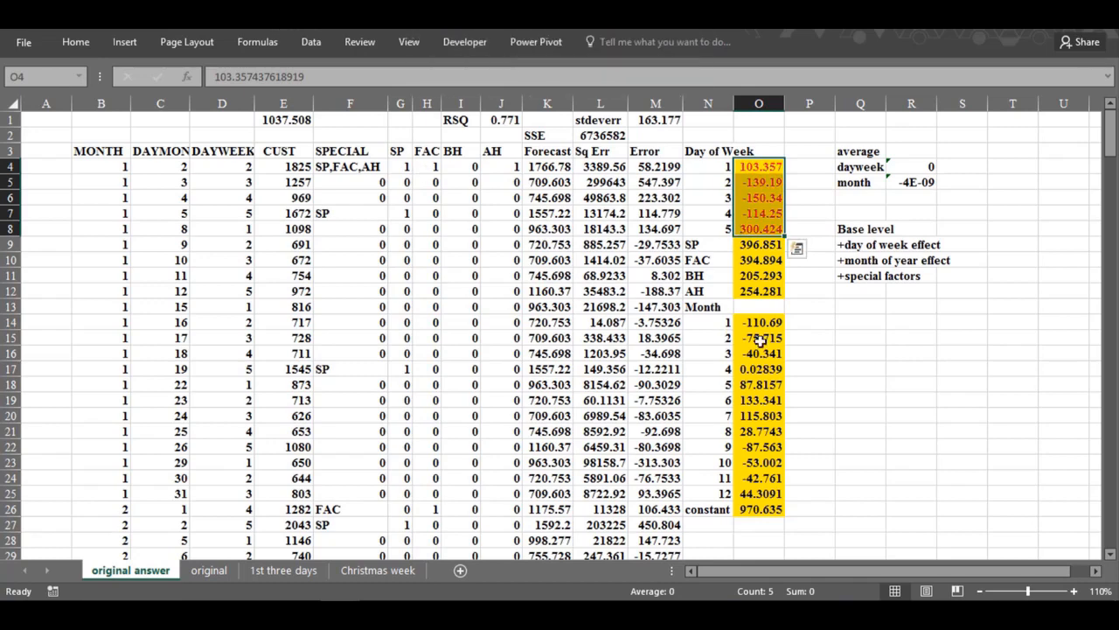
- Fill the SP, FAC, BH and AH effects in O9:O12 with orange
{"action": "left_click_drag", "start_coordinate": [745, 244], "coordinate": [750, 290]}
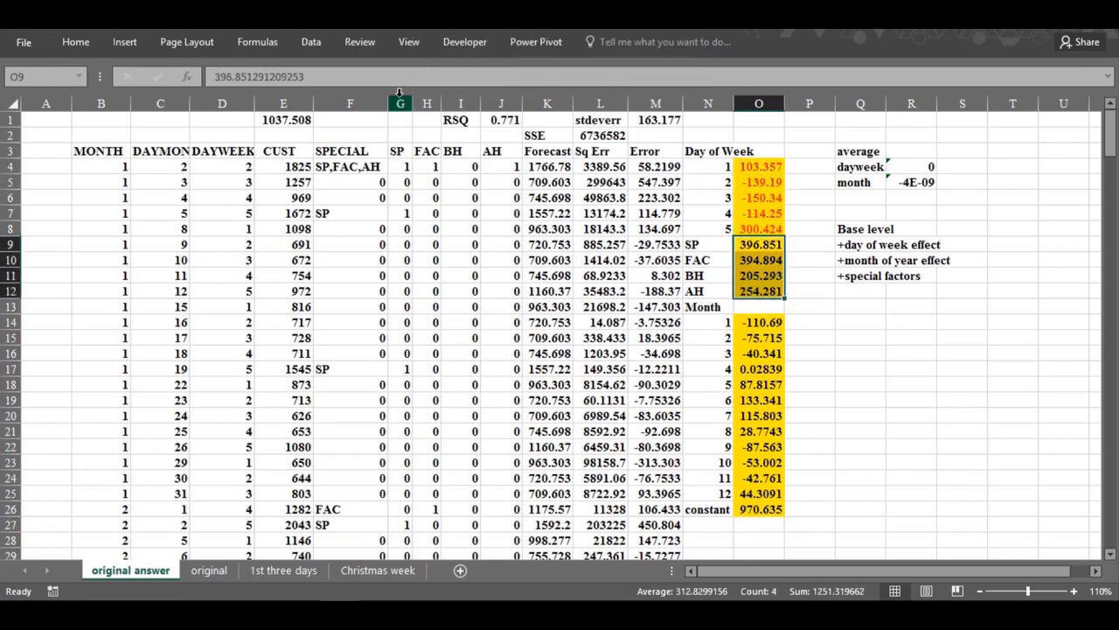
{"action": "left_click", "coordinate": [390, 17]}
{"action": "left_click", "coordinate": [408, 144]}
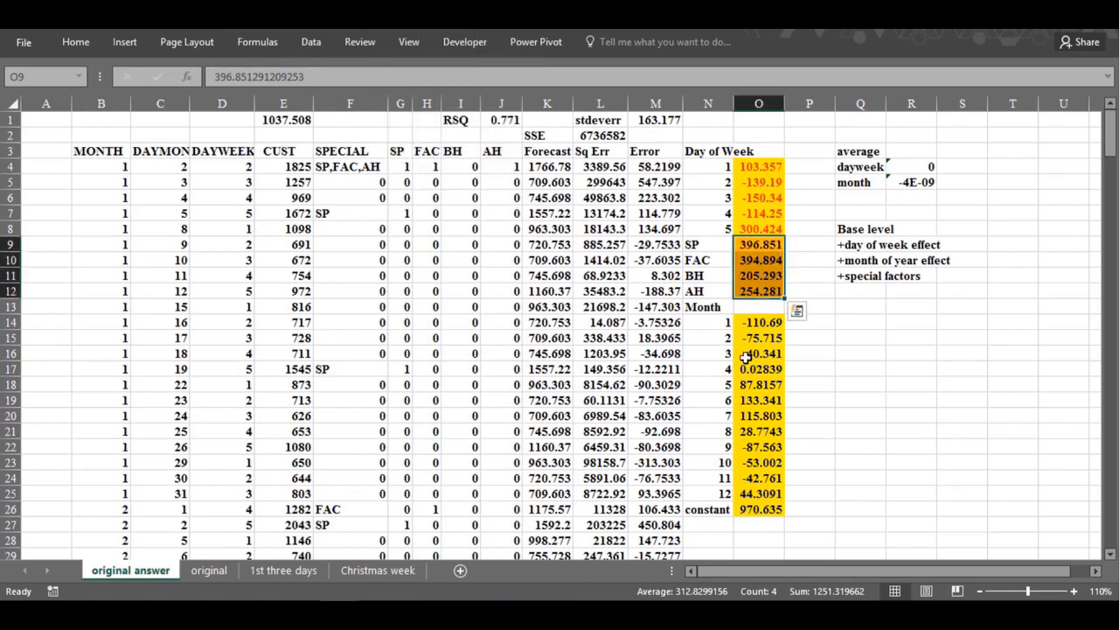
- Fill the twelve month effects in O14:O25 with light blue
{"action": "left_click_drag", "start_coordinate": [747, 323], "coordinate": [750, 495]}
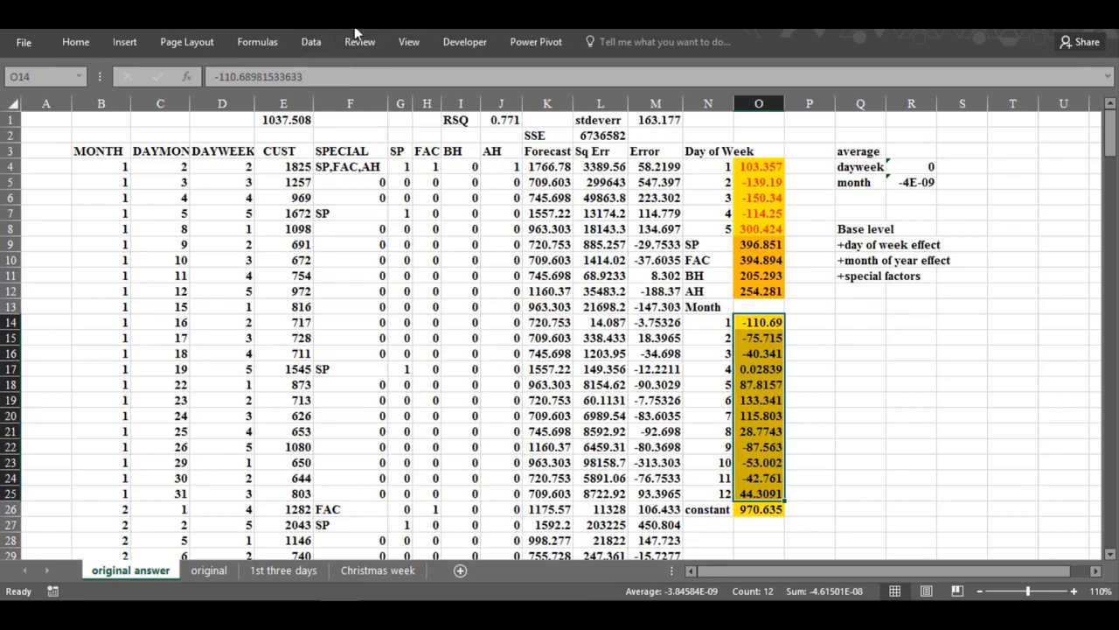
{"action": "left_click", "coordinate": [390, 18]}
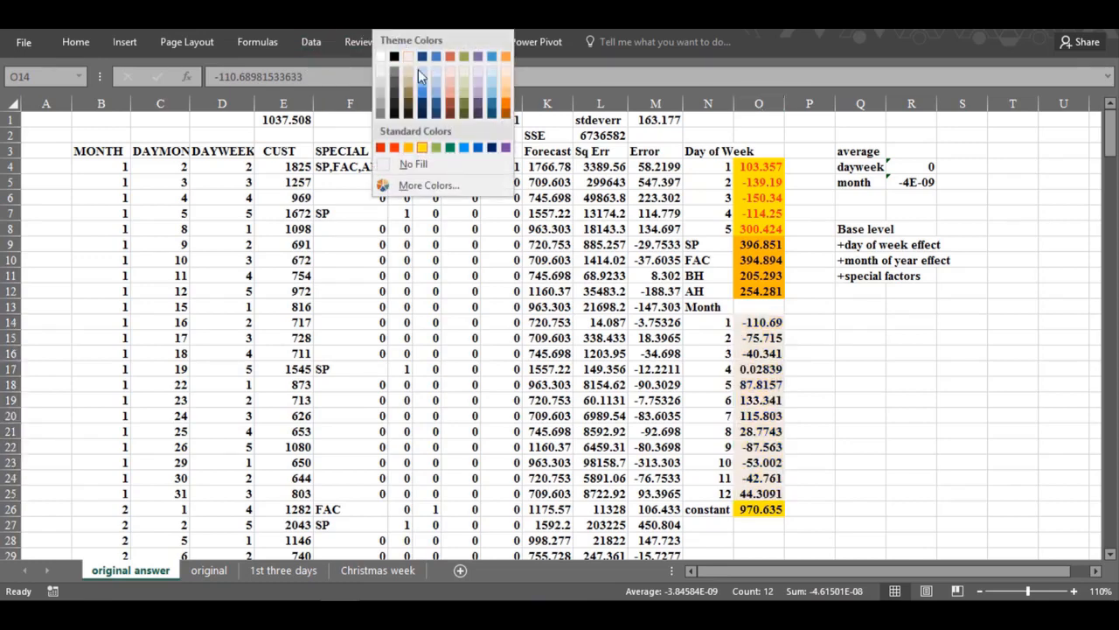
{"action": "left_click", "coordinate": [439, 88]}
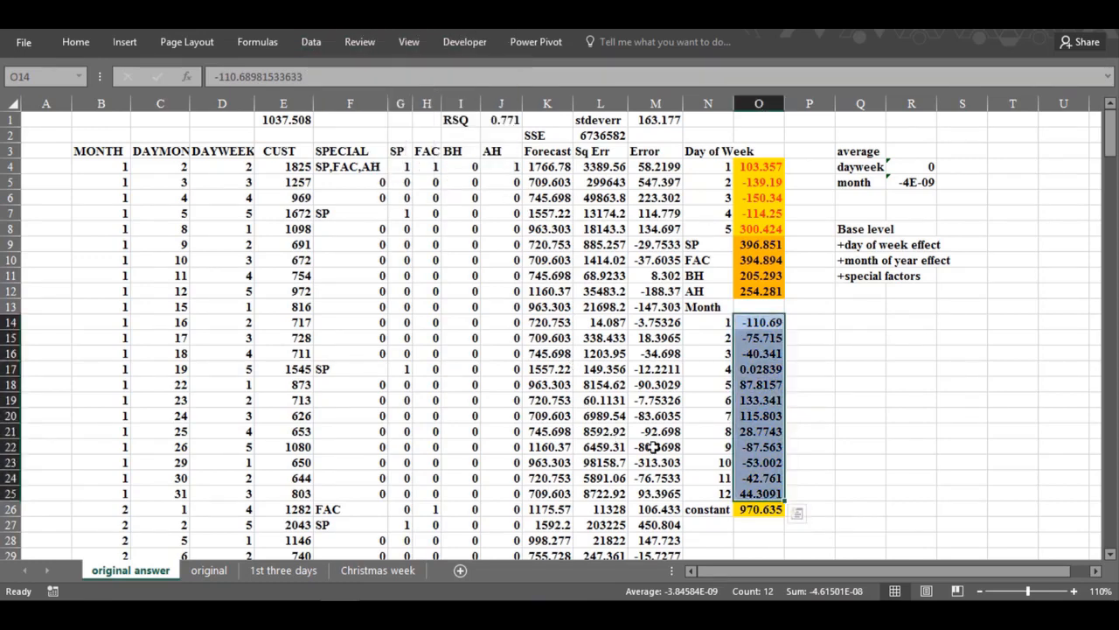
- Fill the constant's value in O26 with tan
{"action": "left_click", "coordinate": [754, 505]}
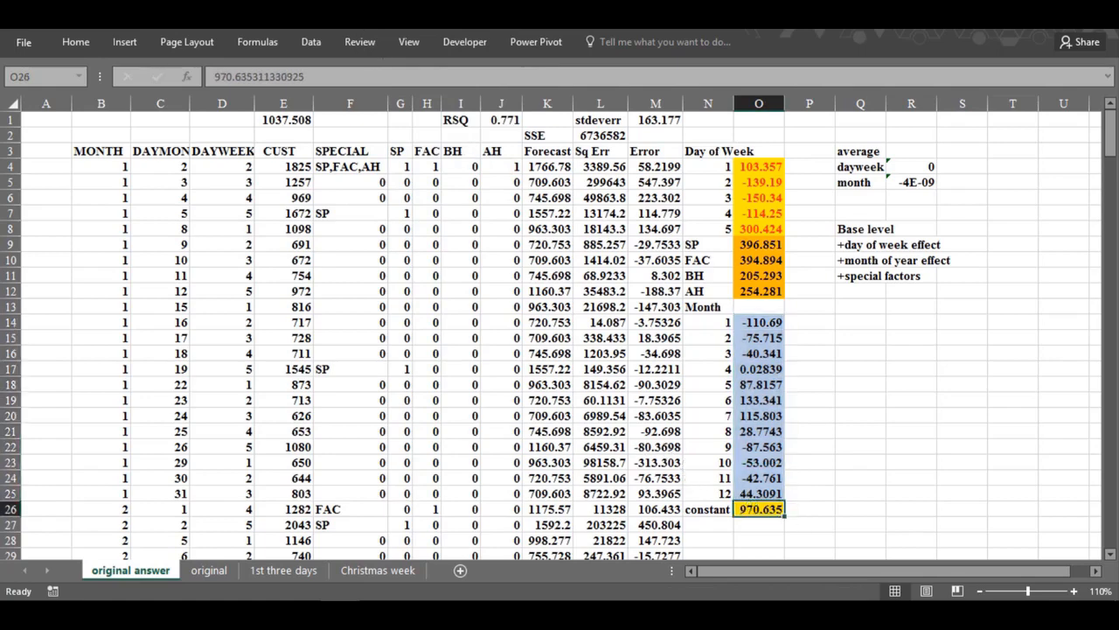
{"action": "left_click", "coordinate": [390, 17]}
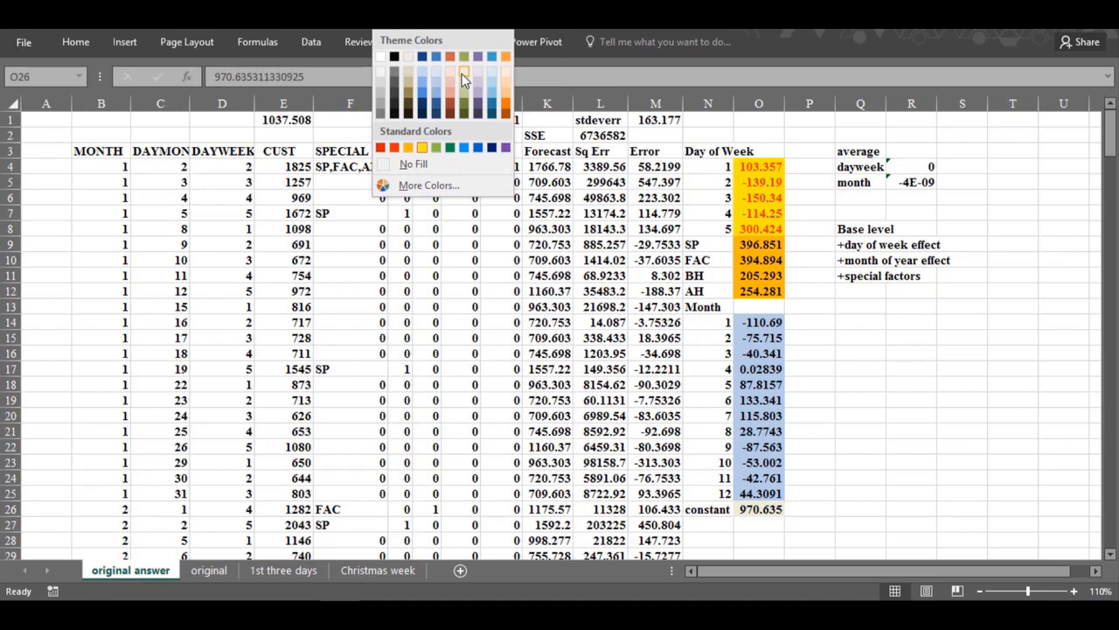
{"action": "left_click", "coordinate": [407, 78]}
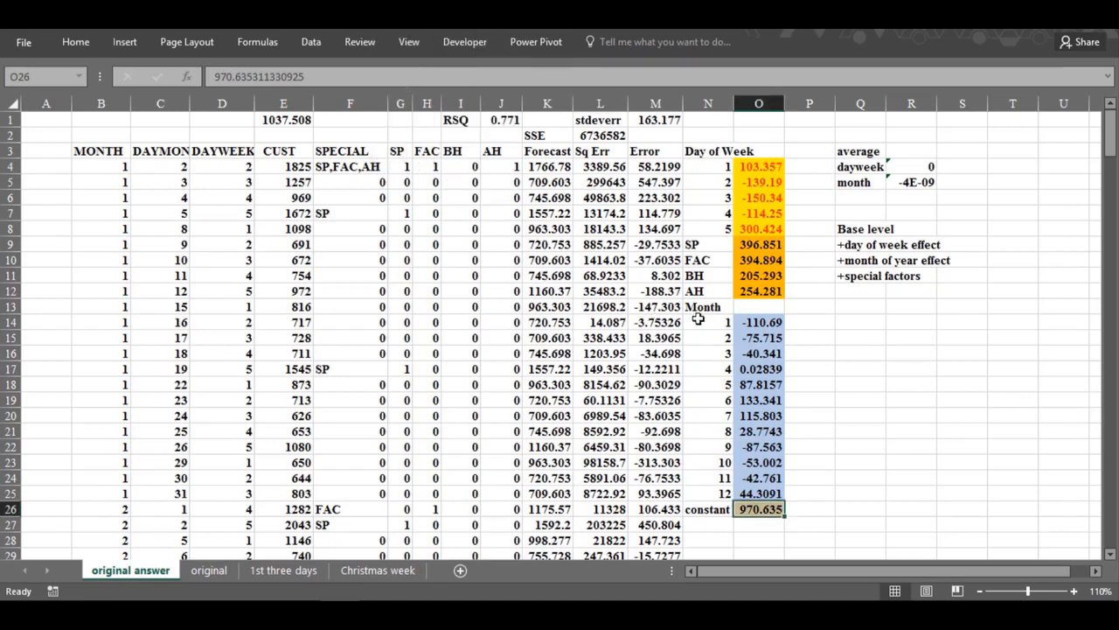
{"action": "left_click_drag", "start_coordinate": [865, 338], "coordinate": [863, 323]}
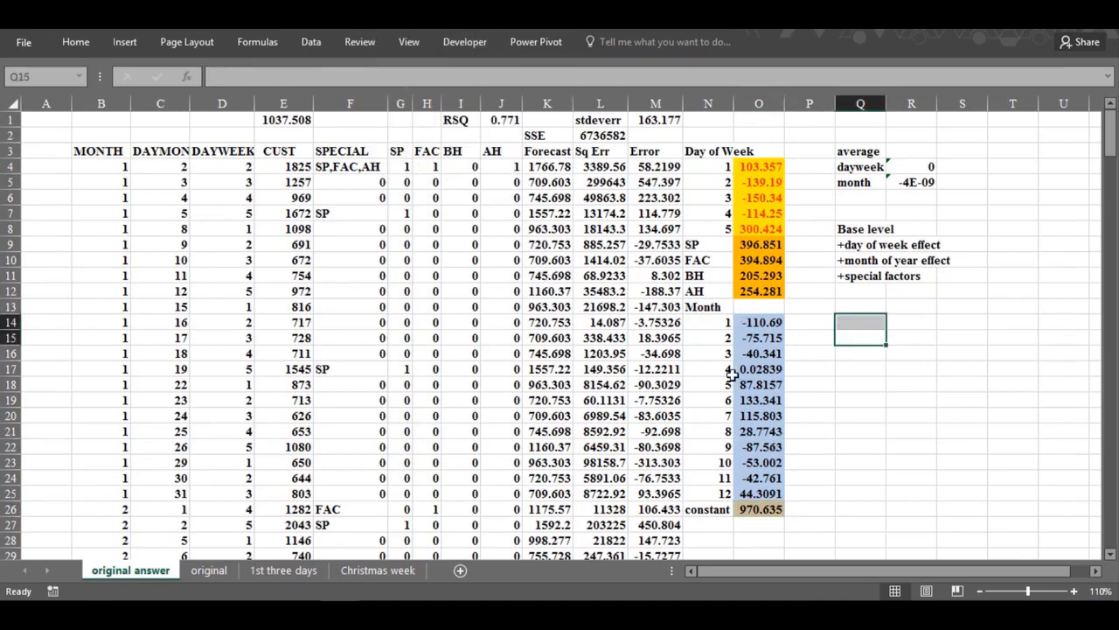
- Inspect the forecast formula in K4 and the squared-error formula in L4, leaving both unchanged
{"action": "left_click", "coordinate": [905, 349]}
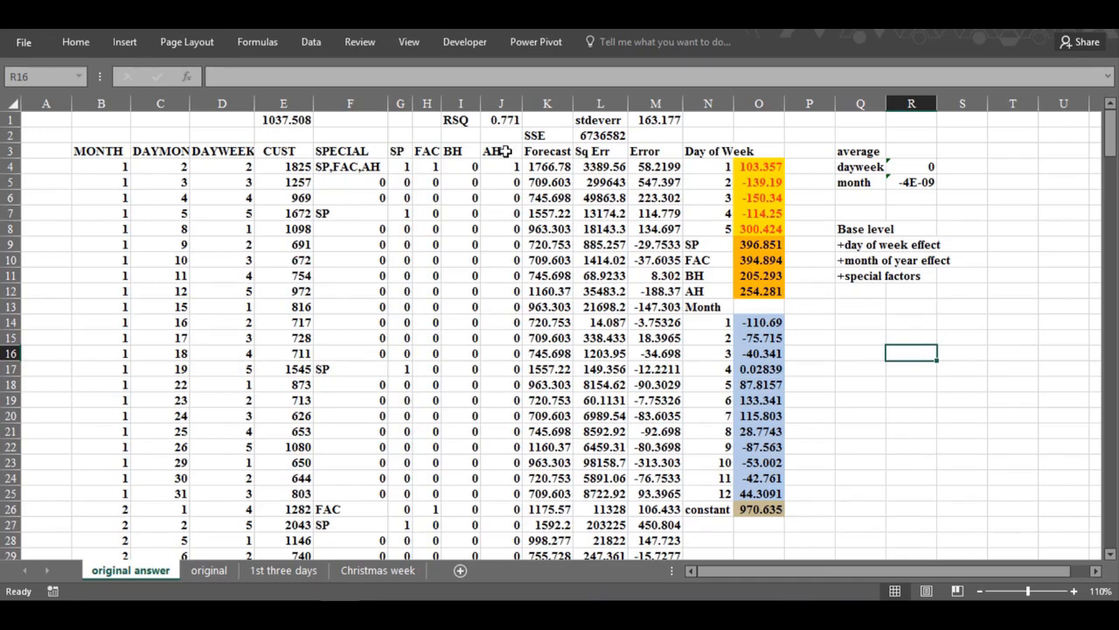
{"action": "double_click", "coordinate": [537, 165]}
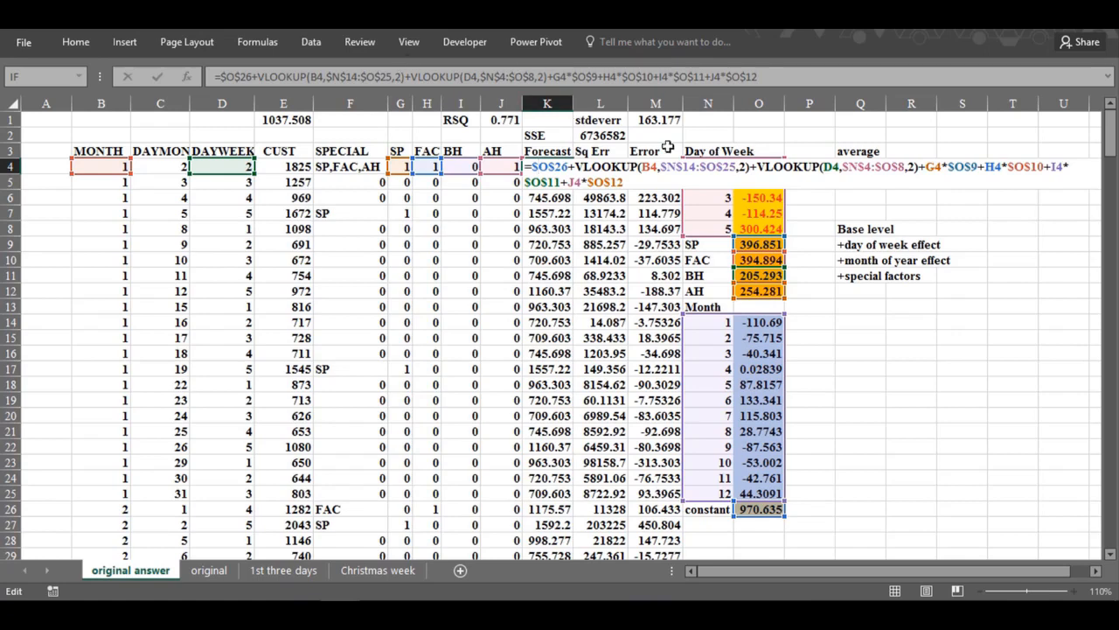
{"action": "left_click", "coordinate": [993, 426]}
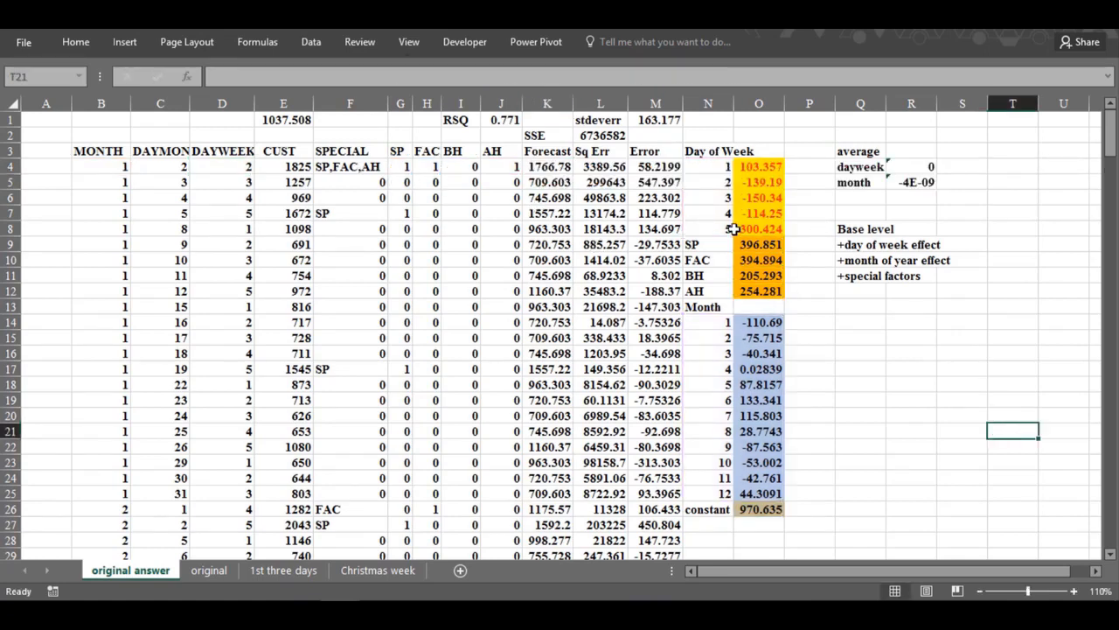
{"action": "left_click", "coordinate": [764, 125]}
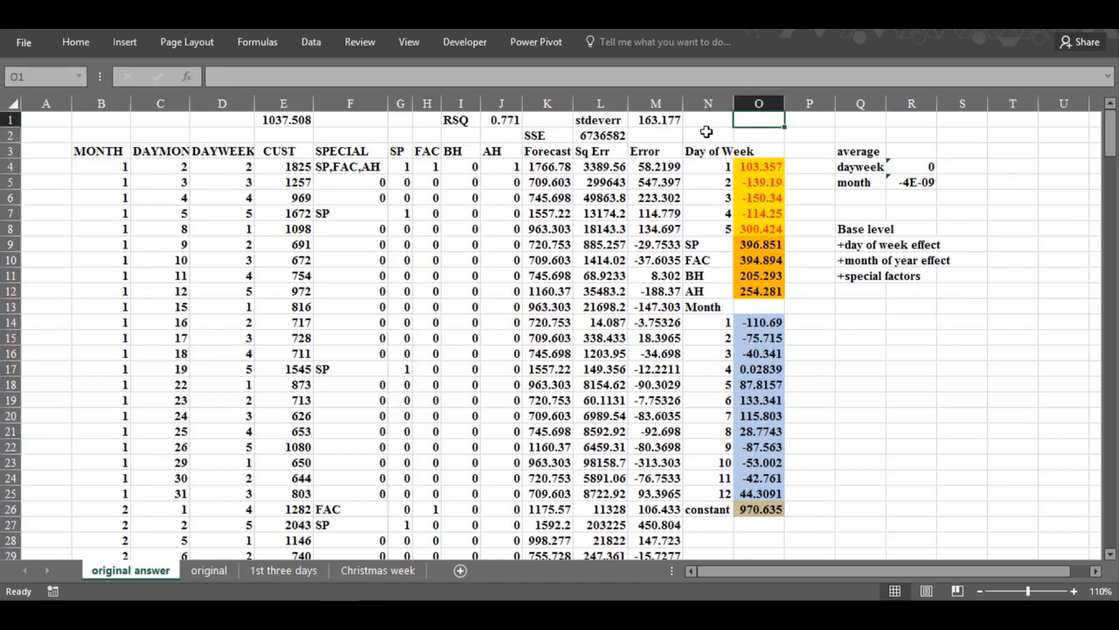
{"action": "left_click", "coordinate": [528, 162]}
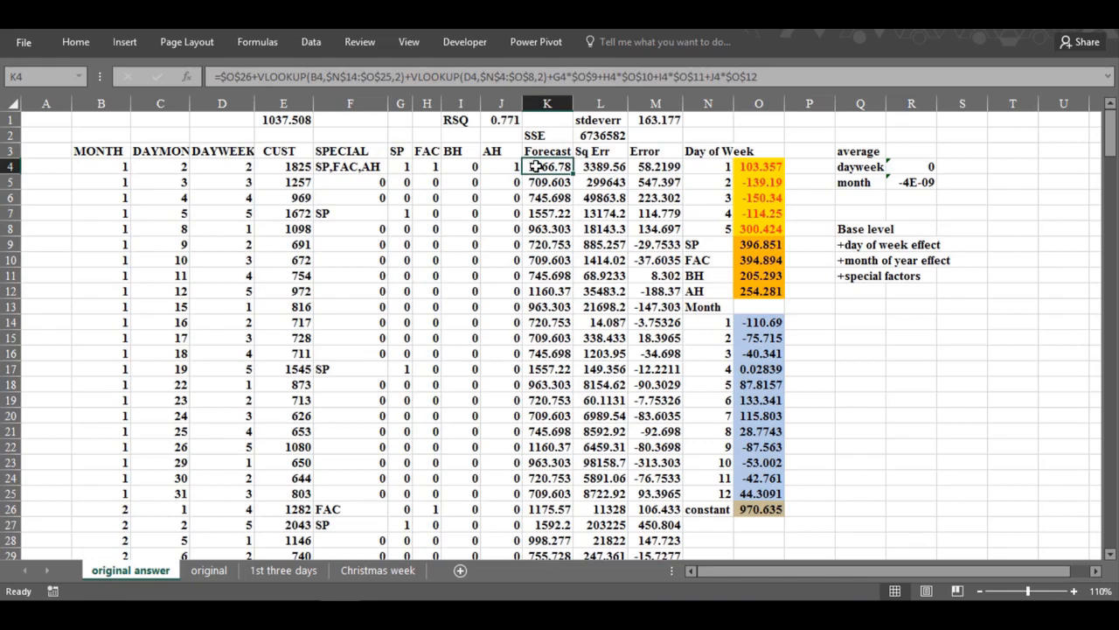
{"action": "double_click", "coordinate": [534, 167]}
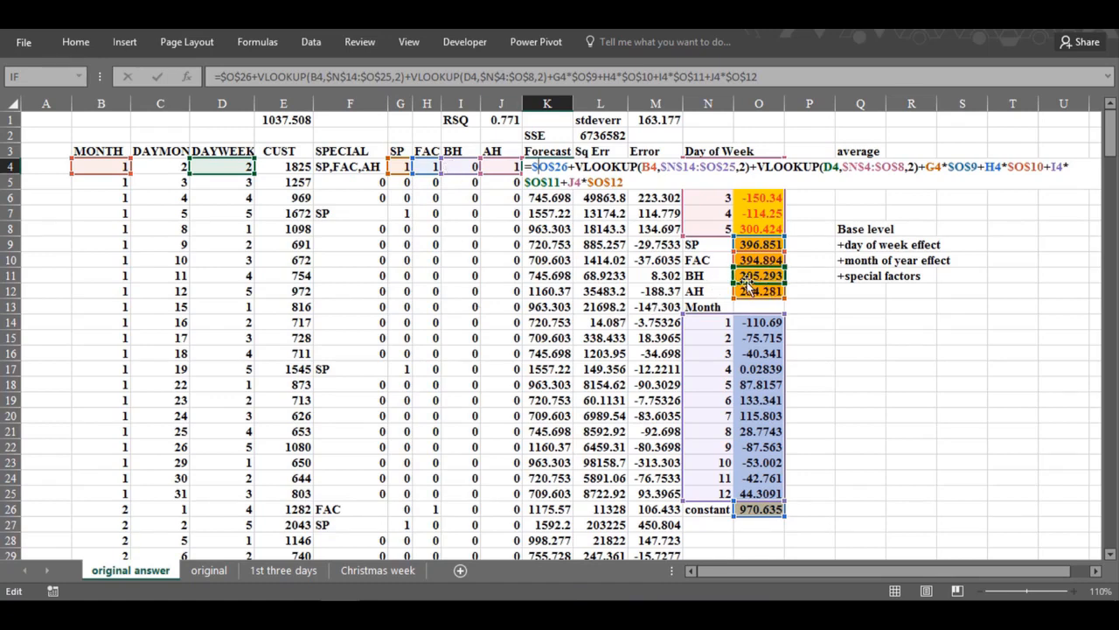
{"action": "key", "text": "Return"}
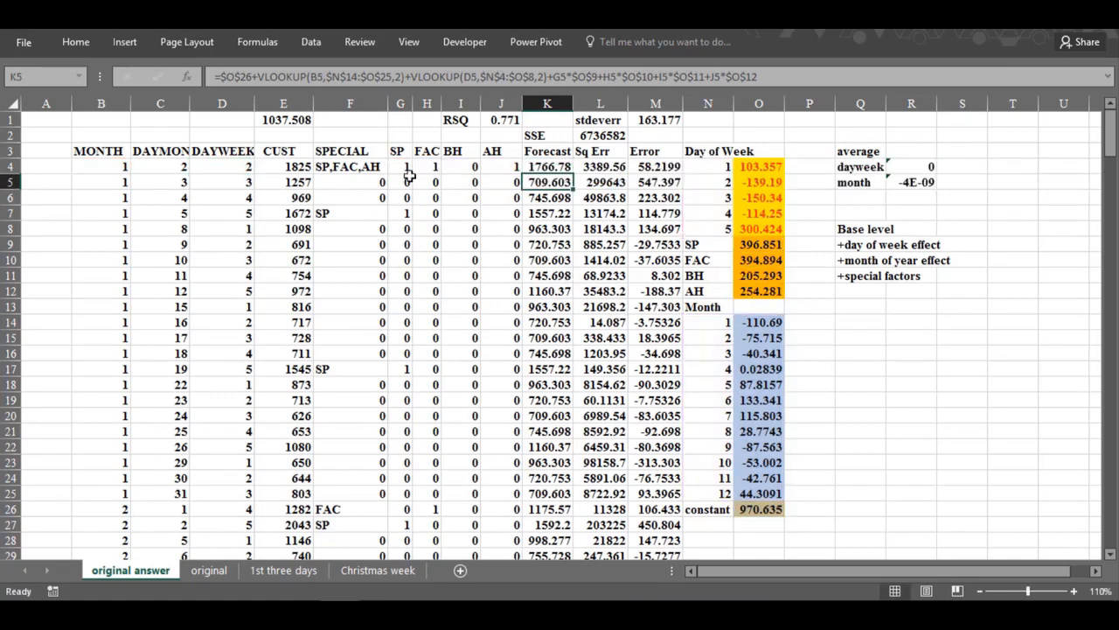
{"action": "double_click", "coordinate": [591, 172]}
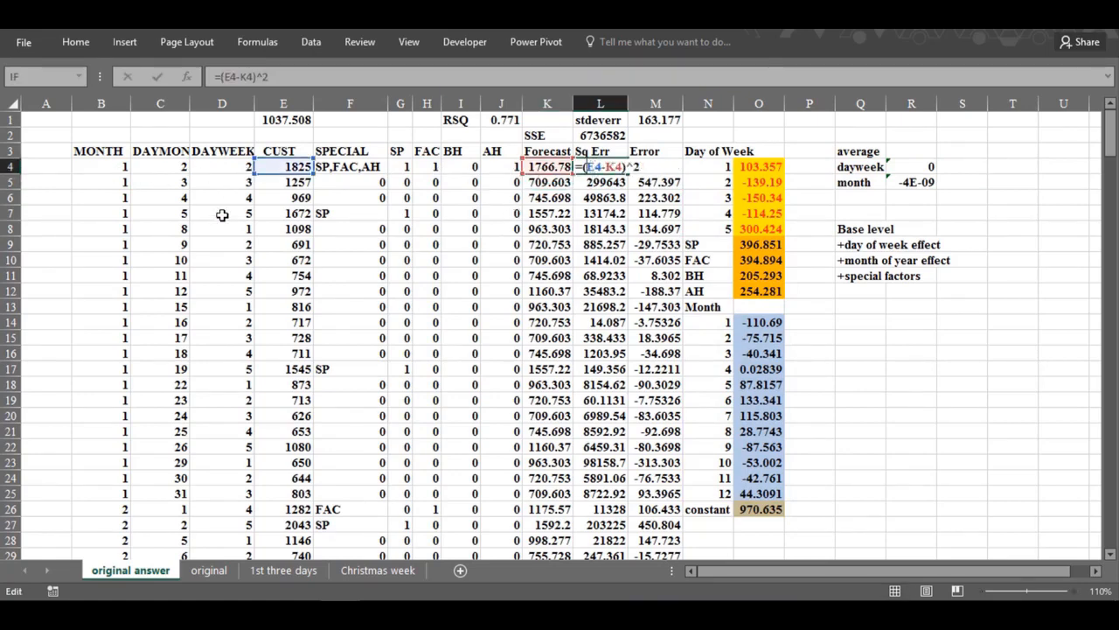
{"action": "key", "text": "Return"}
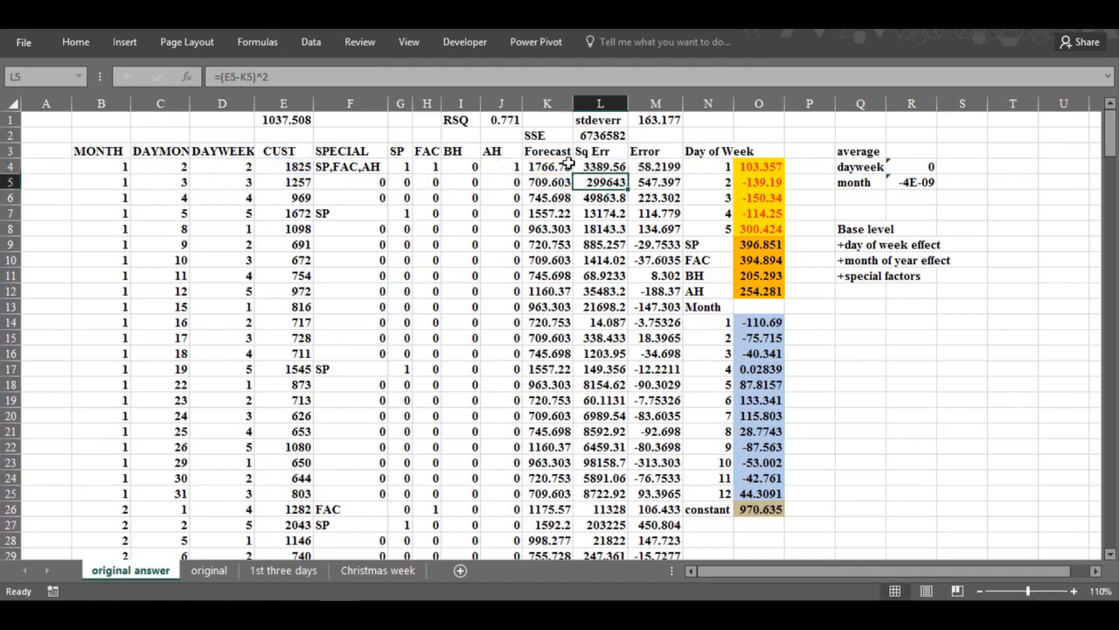
- Color the font of the SSE total in L2 red
{"action": "left_click", "coordinate": [583, 137]}
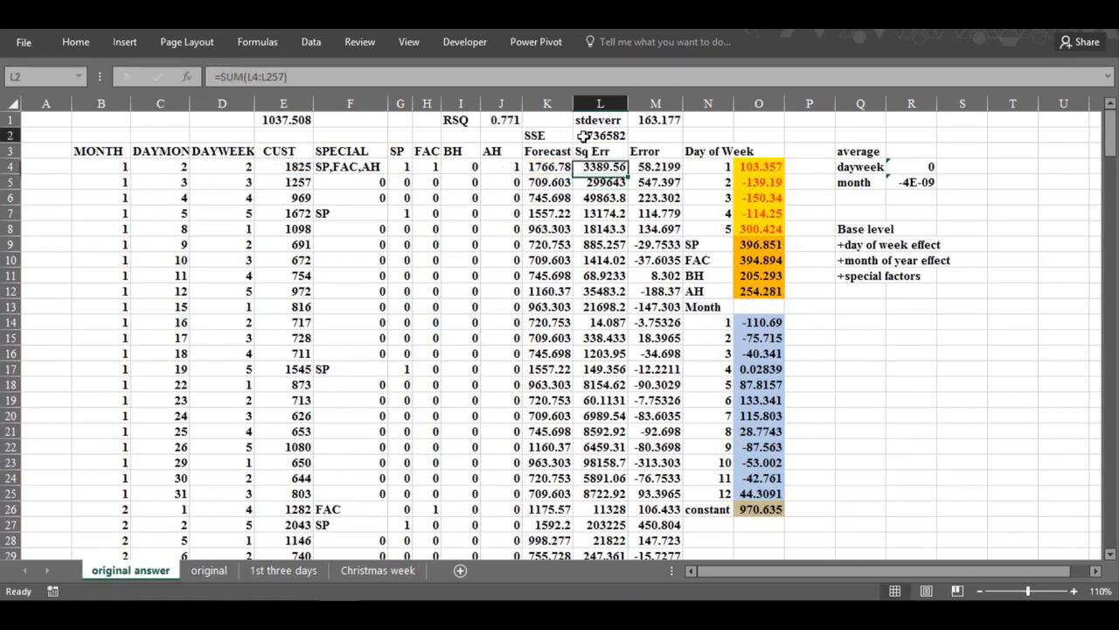
{"action": "left_click", "coordinate": [288, 16]}
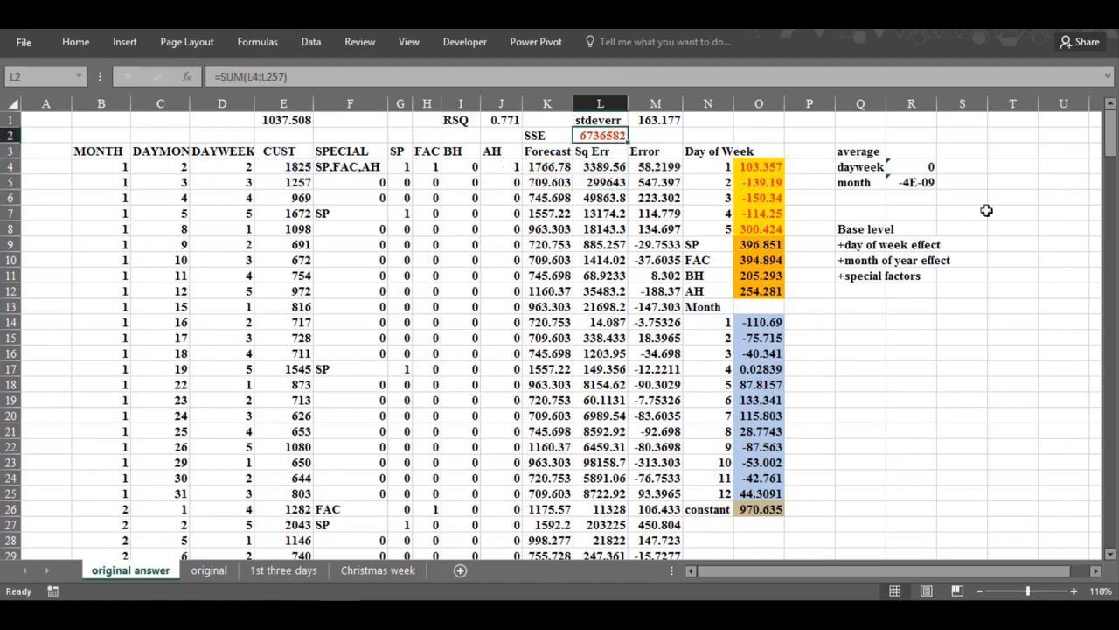
- Inspect the formulas averaging the day-of-week effects in R4 and the month effects in R5, discarding any accidental edit
{"action": "left_click_drag", "start_coordinate": [744, 494], "coordinate": [765, 514]}
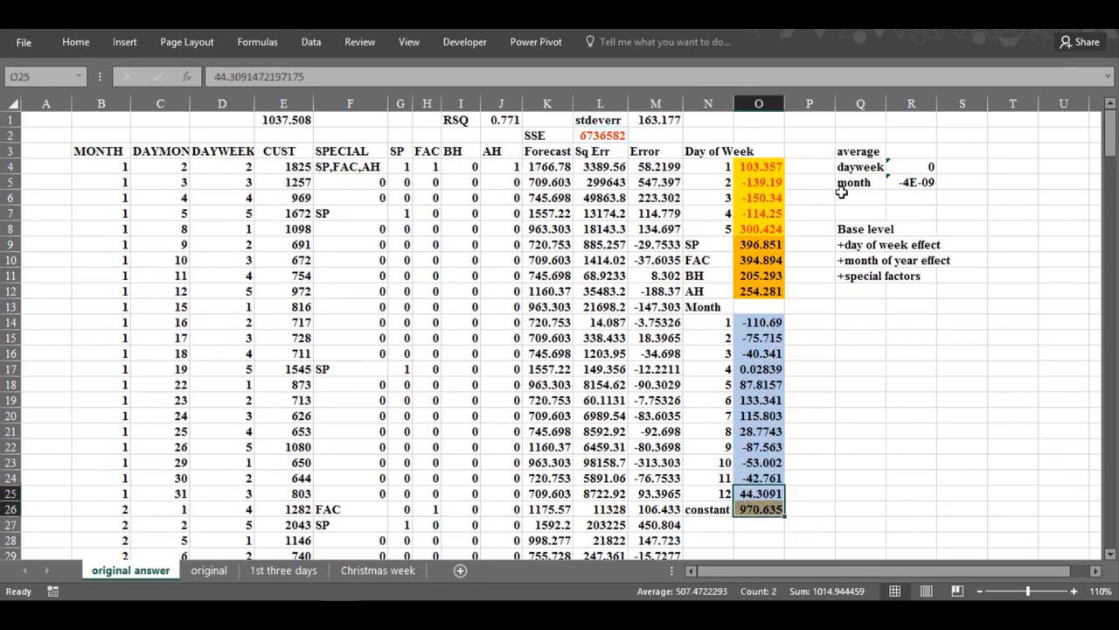
{"action": "double_click", "coordinate": [903, 166]}
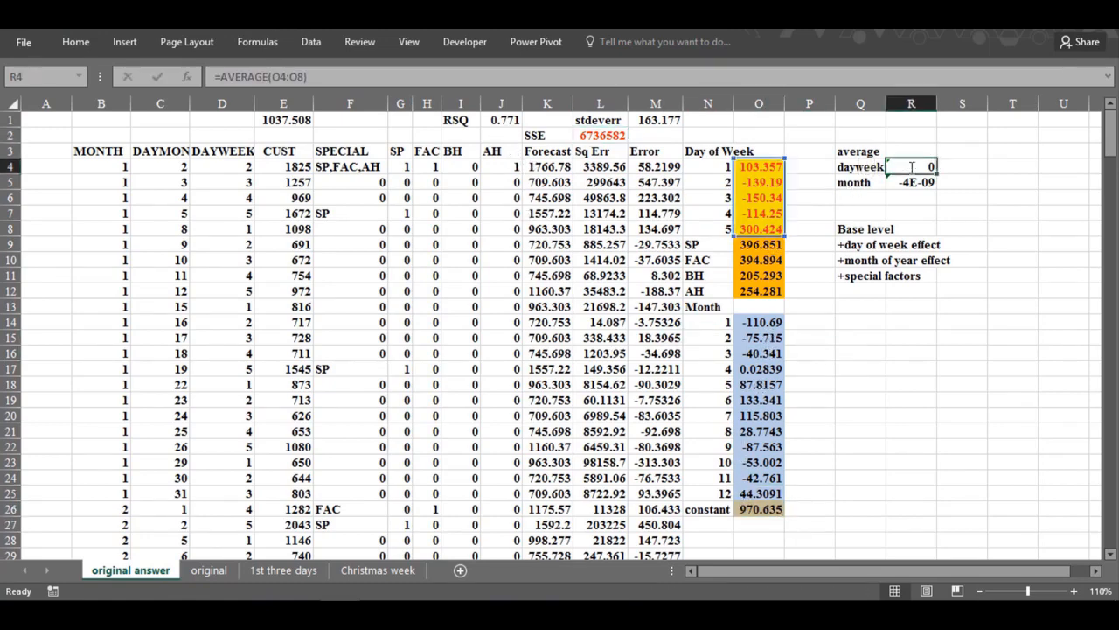
{"action": "left_click", "coordinate": [862, 214]}
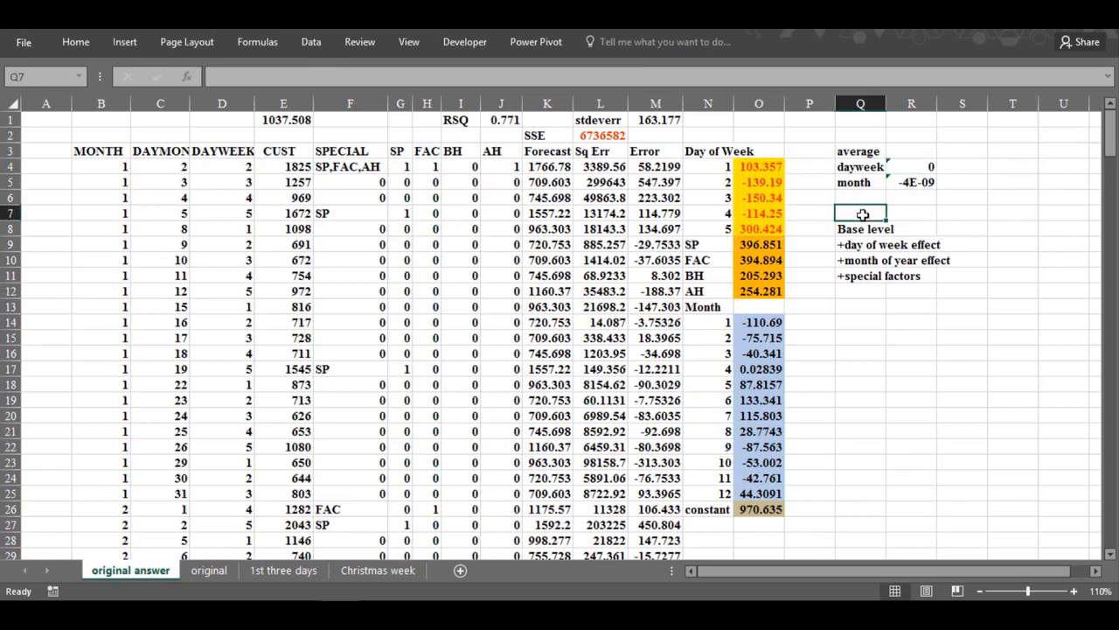
{"action": "double_click", "coordinate": [900, 182]}
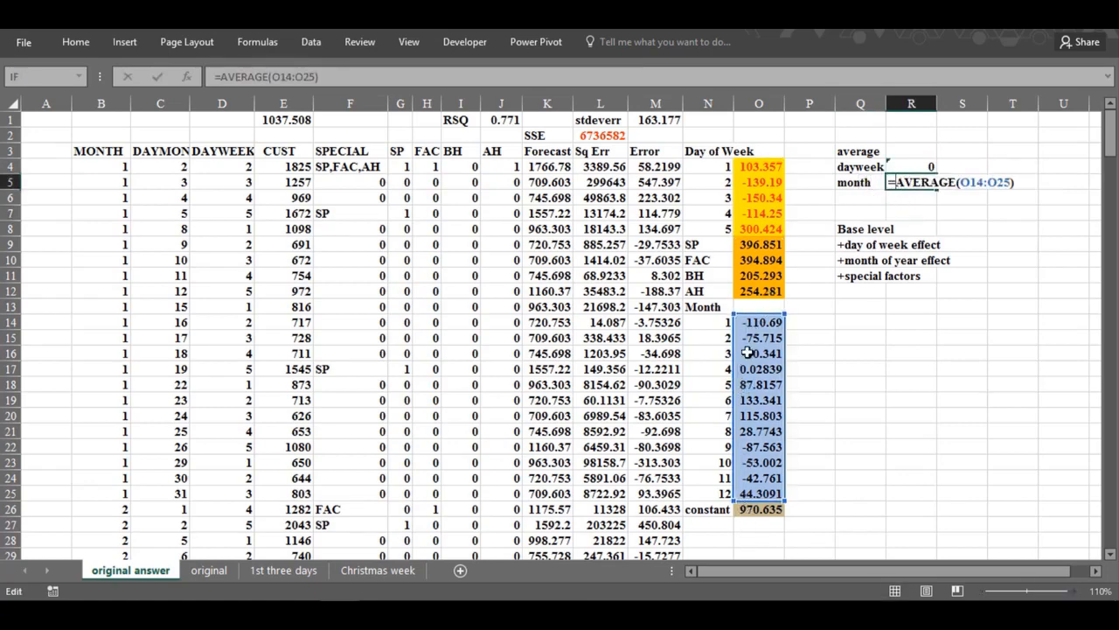
{"action": "left_click", "coordinate": [879, 404]}
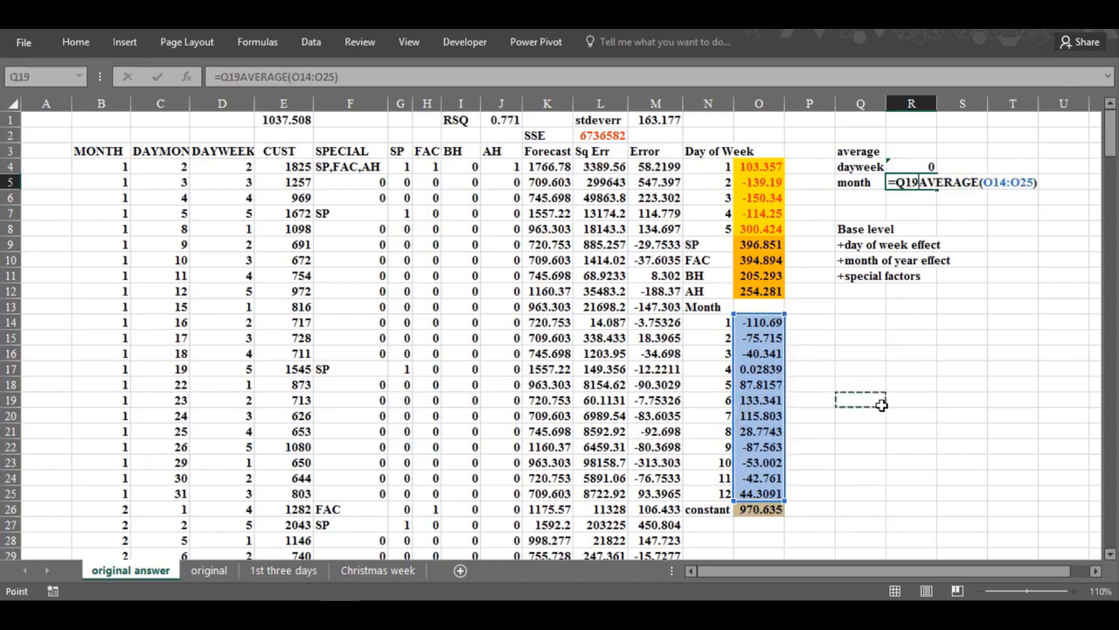
{"action": "key", "text": "Escape"}
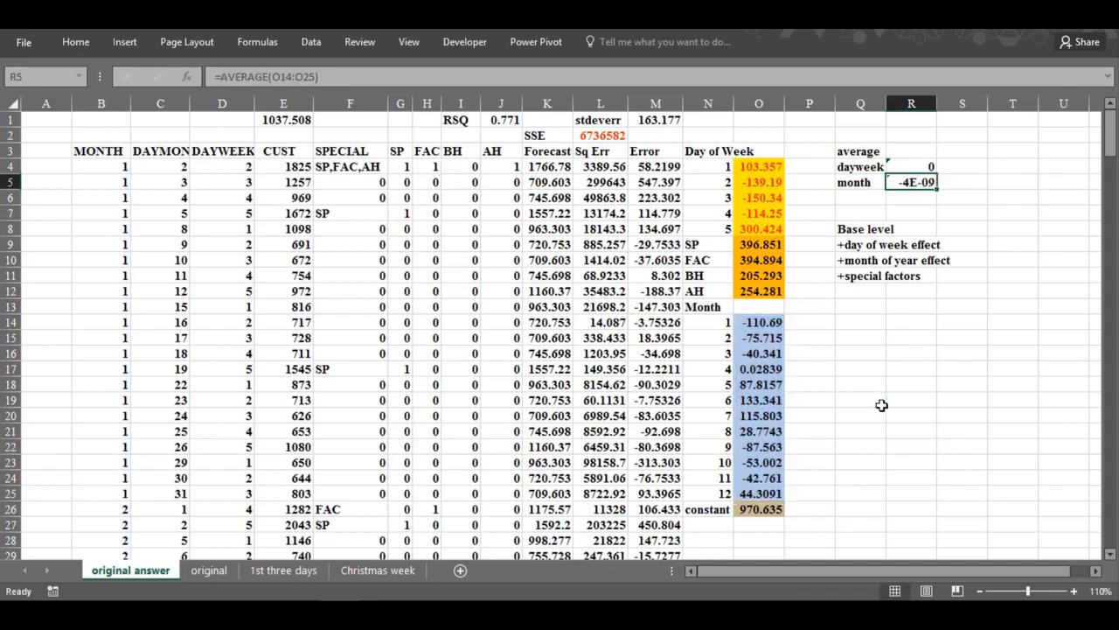
- Enter the notes "Allow changing cells" in Q14 and "<=0" in Q15
{"action": "left_click", "coordinate": [850, 304]}
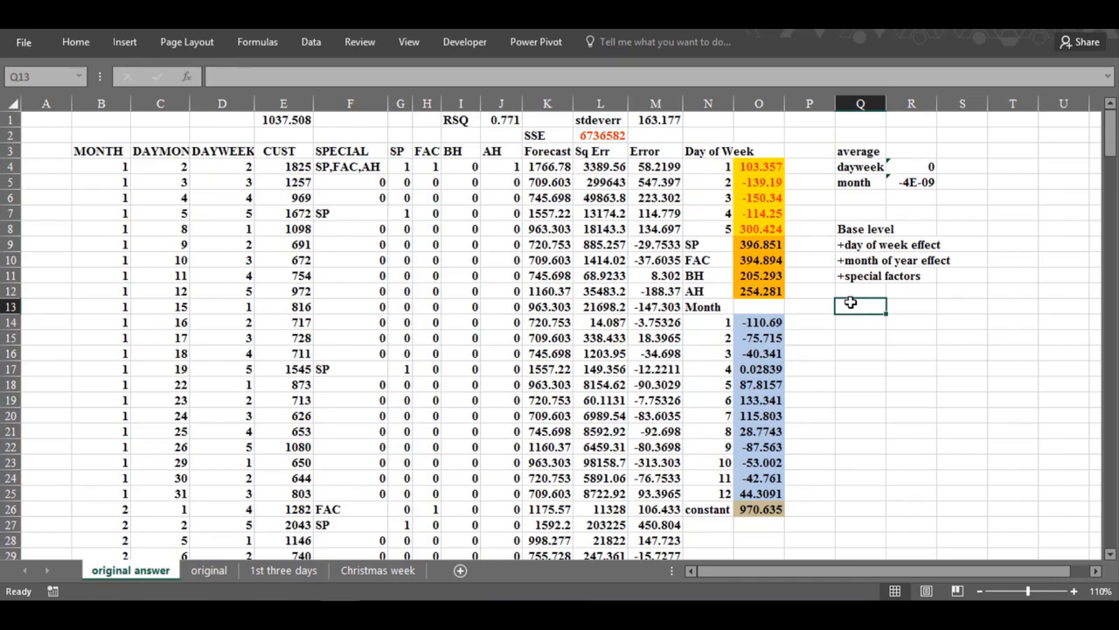
{"action": "left_click", "coordinate": [858, 323]}
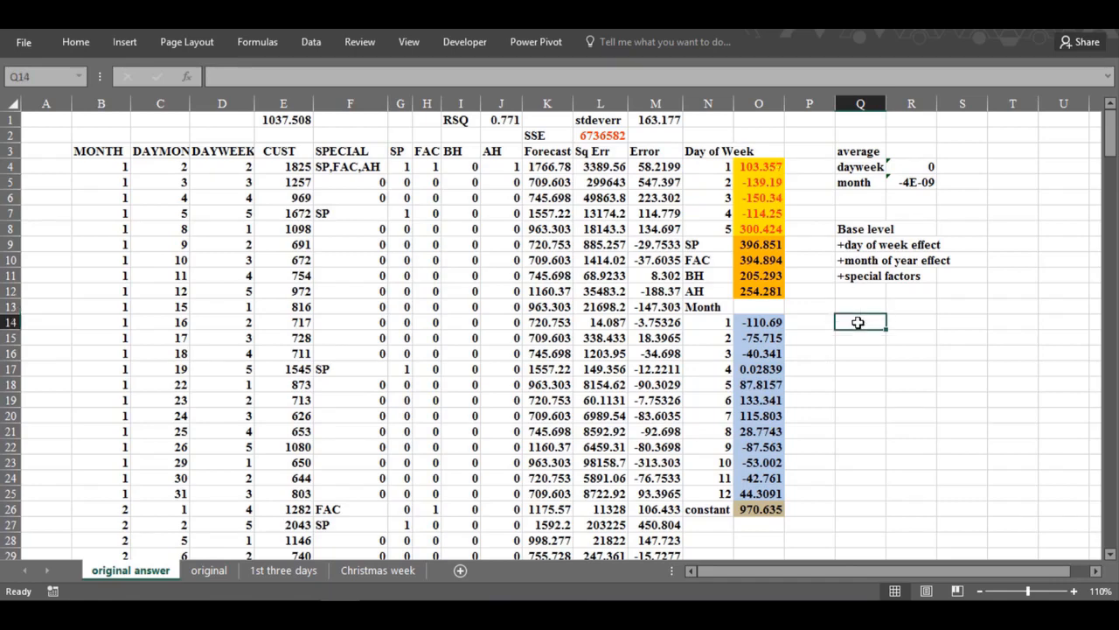
{"action": "type", "text": "Allow changin"}
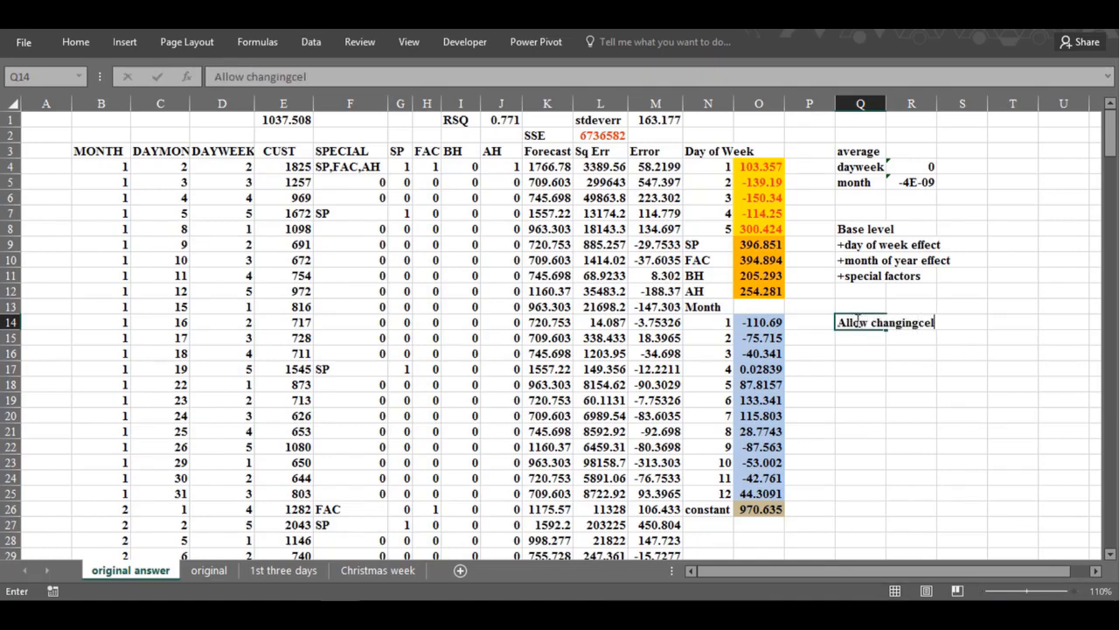
{"action": "type", "text": "g cells"}
{"action": "key", "text": "Return"}
{"action": "type", "text": "<=0"}
{"action": "key", "text": "Return"}
- Add the notes "Linear Forecasting model" in Q16 and "Nonlinear solver model" in Q17
{"action": "type", "text": "Linear Forecastin"}
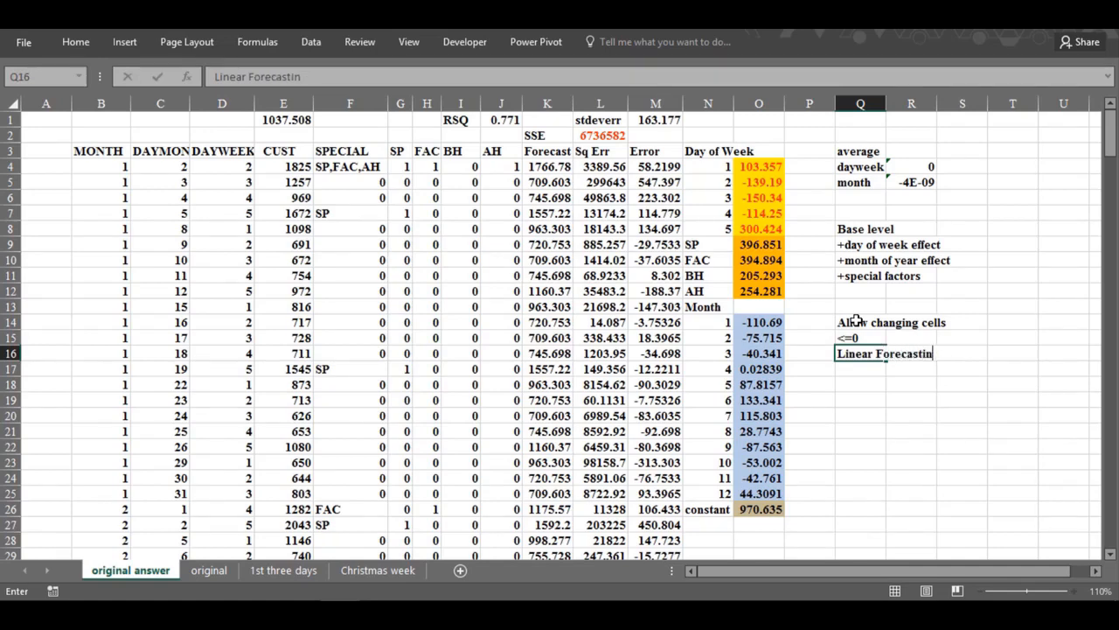
{"action": "type", "text": "g model"}
{"action": "key", "text": "Return"}
{"action": "type", "text": "Nonl"}
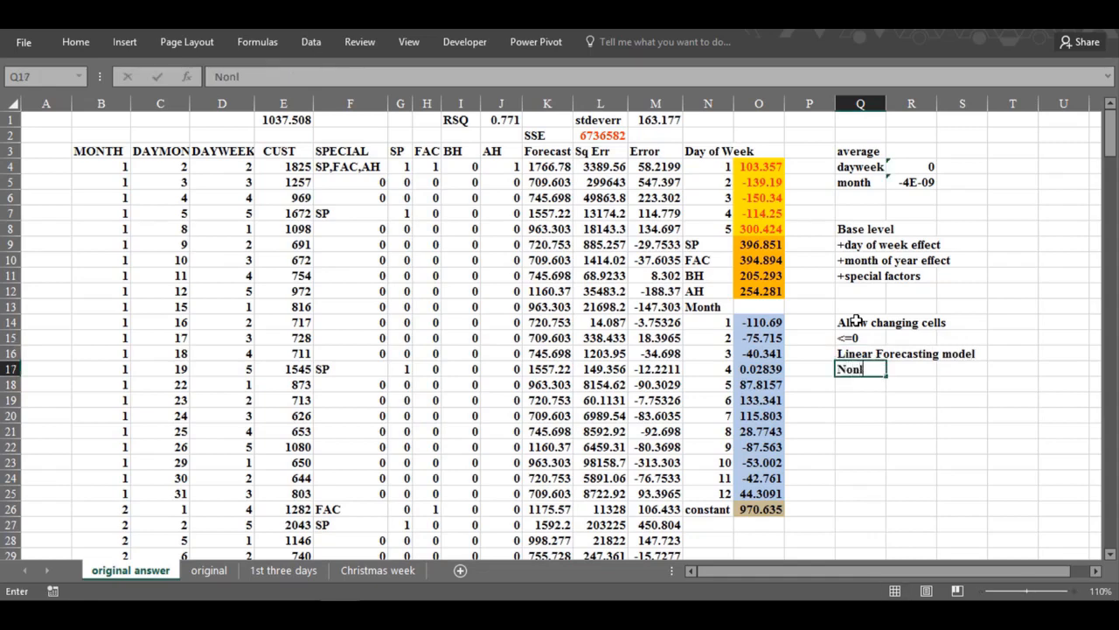
{"action": "type", "text": "inear solver model"}
{"action": "key", "text": "Return"}
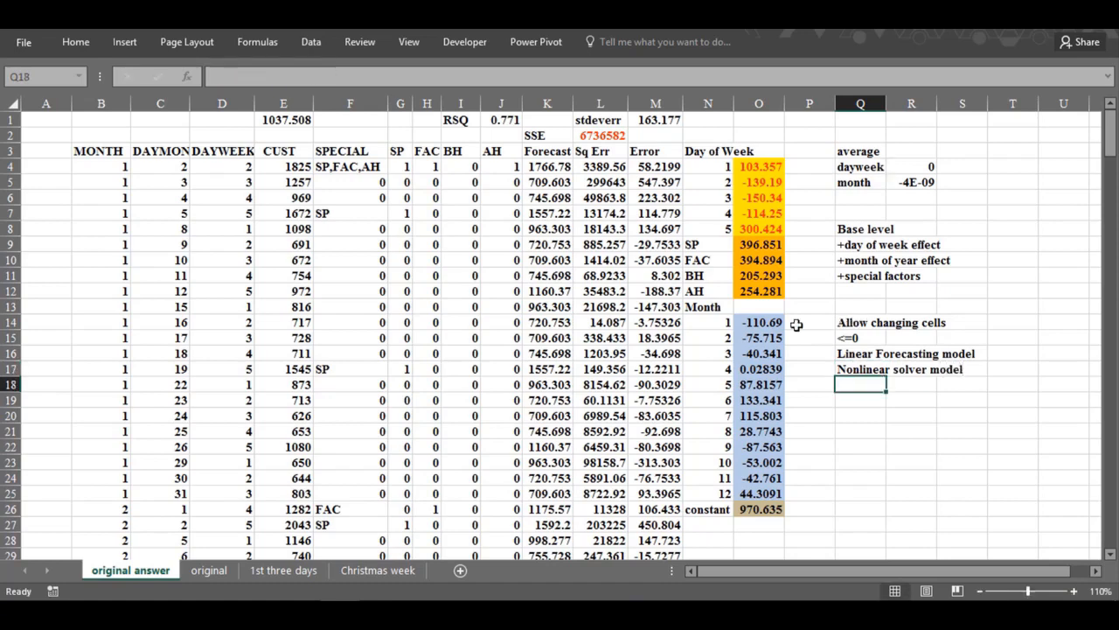
- Check the forecast formula in K8 and the error formulas in M7 and M4
{"action": "left_click", "coordinate": [540, 228]}
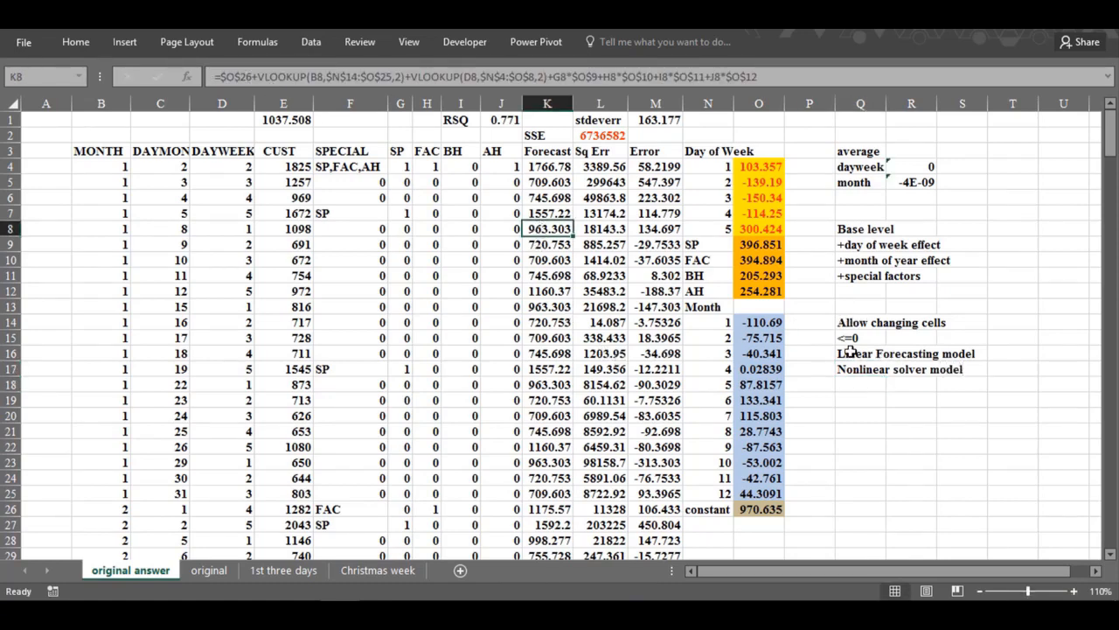
{"action": "left_click", "coordinate": [637, 213]}
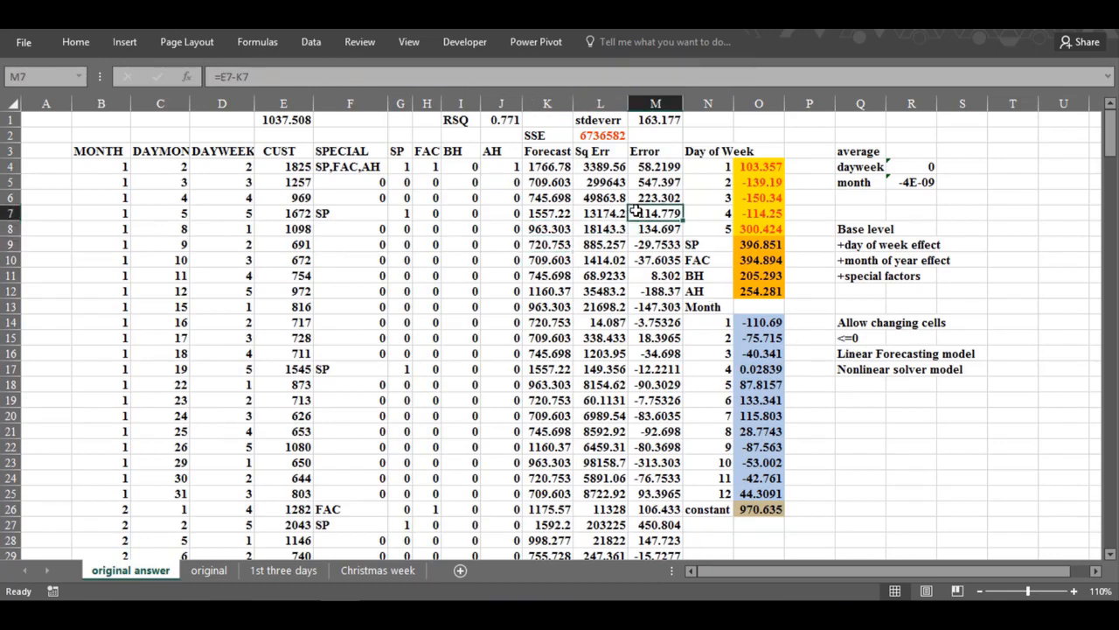
{"action": "left_click", "coordinate": [645, 166]}
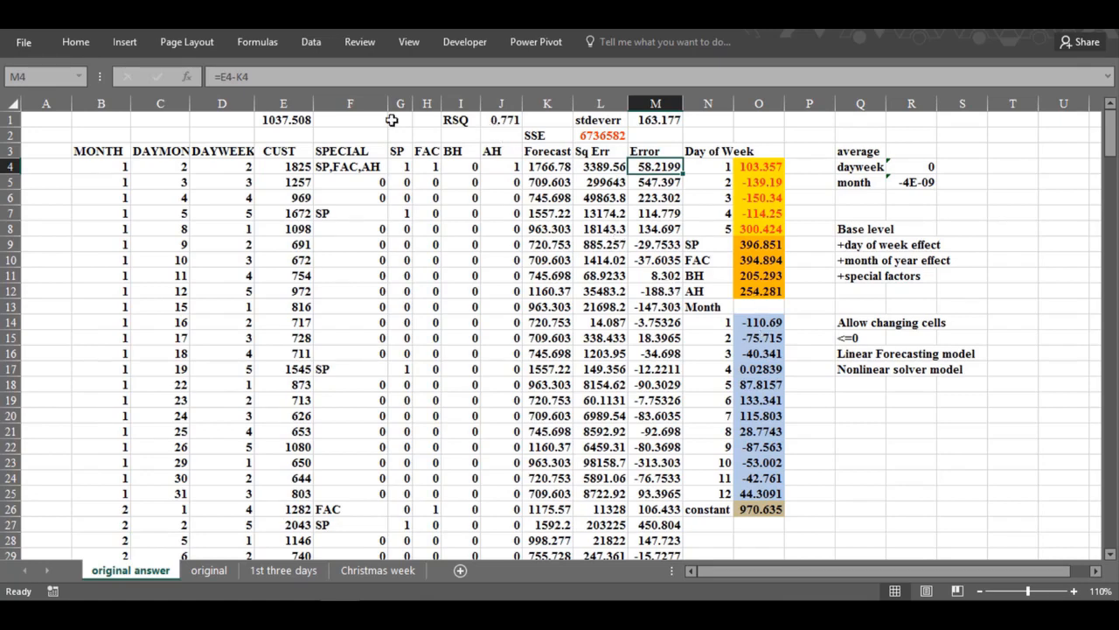
- Open Solver and reset all of its existing settings
{"action": "left_click", "coordinate": [306, 42]}
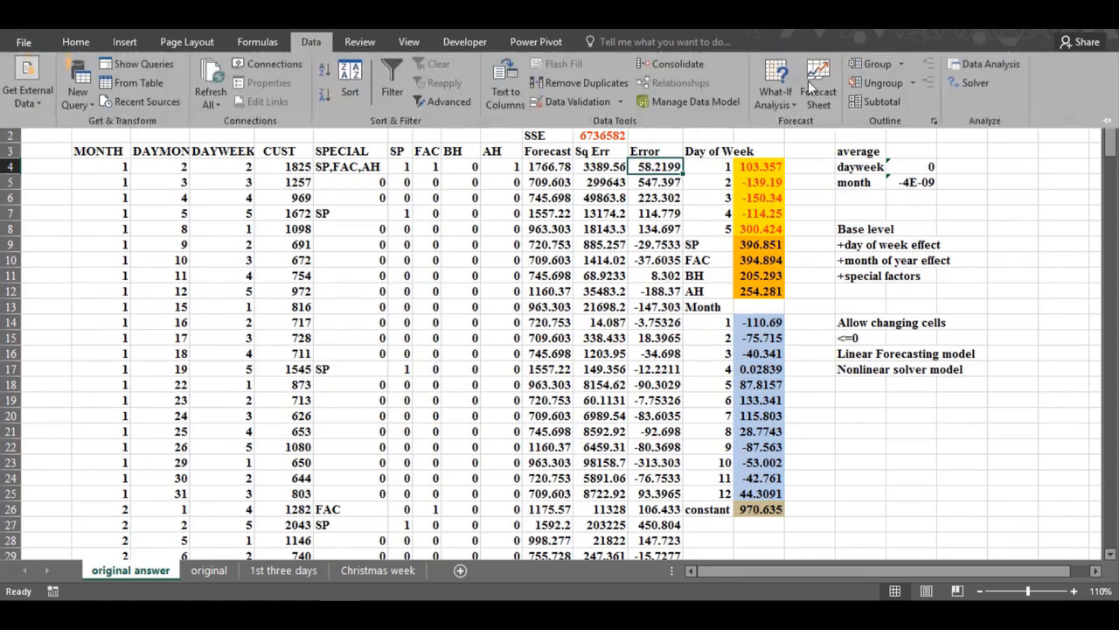
{"action": "left_click", "coordinate": [980, 83]}
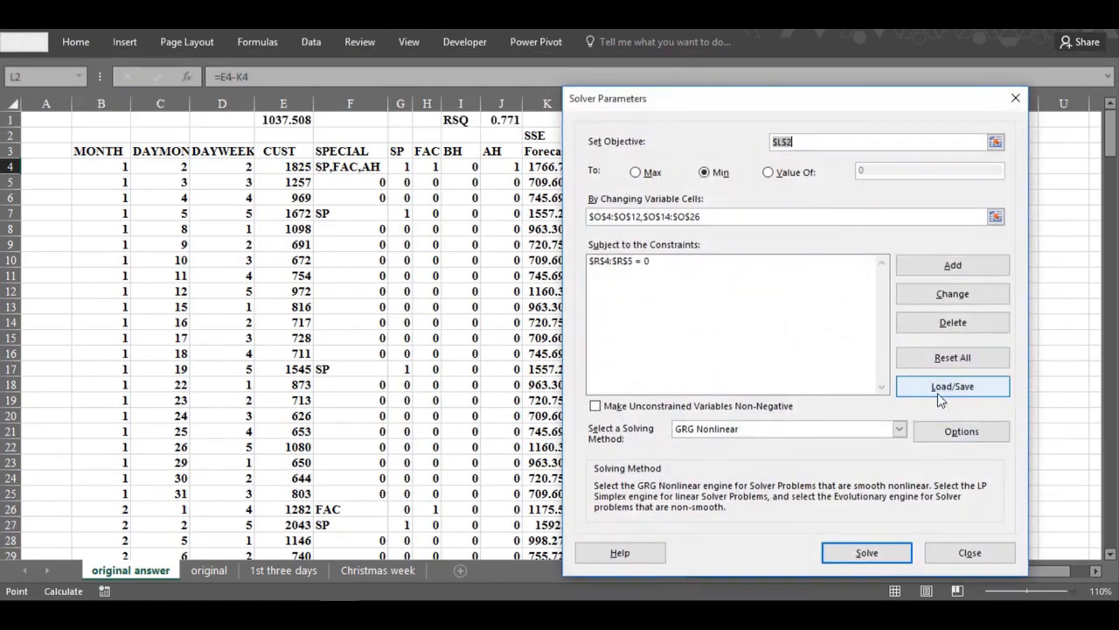
{"action": "left_click", "coordinate": [923, 358]}
{"action": "left_click", "coordinate": [582, 371]}
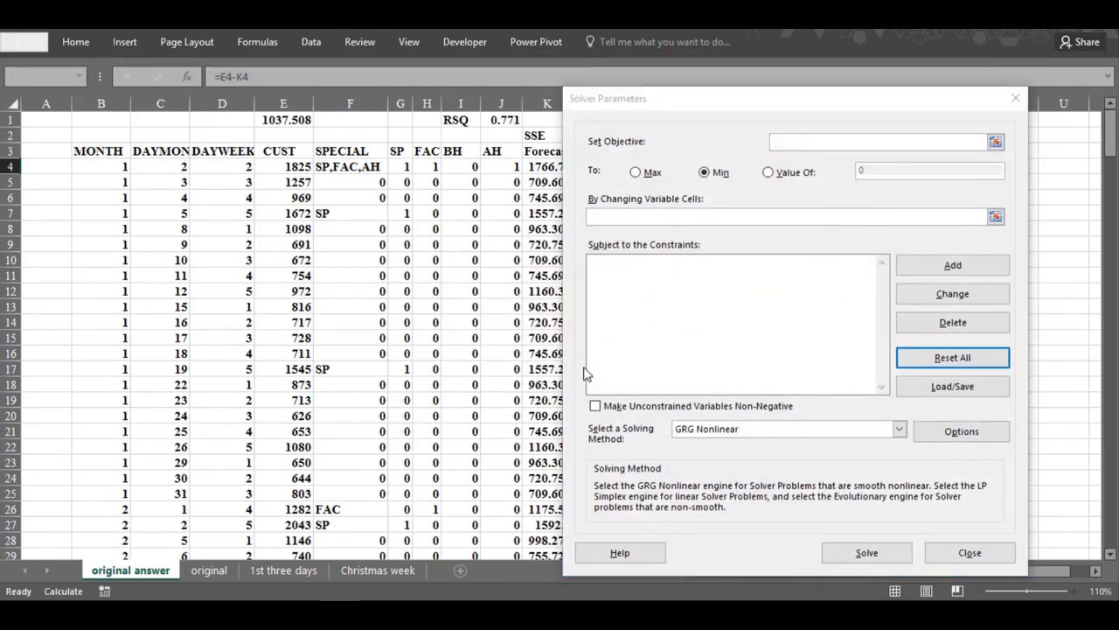
- Set the Solver objective to minimize the SSE in L2
{"action": "left_click", "coordinate": [704, 172]}
{"action": "left_click", "coordinate": [995, 143]}
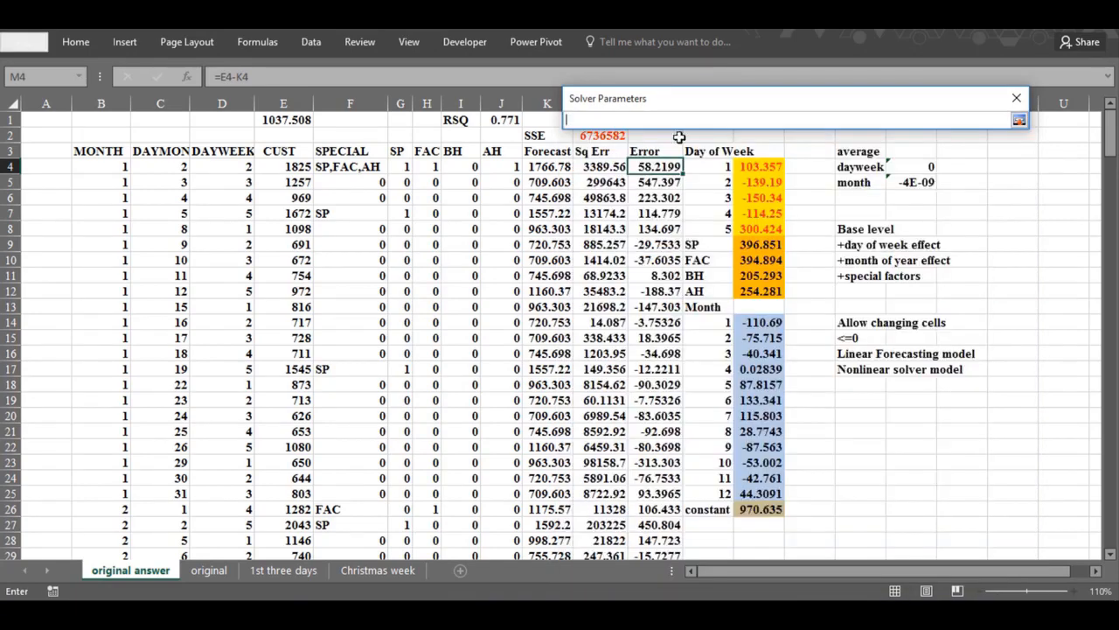
{"action": "left_click", "coordinate": [616, 138]}
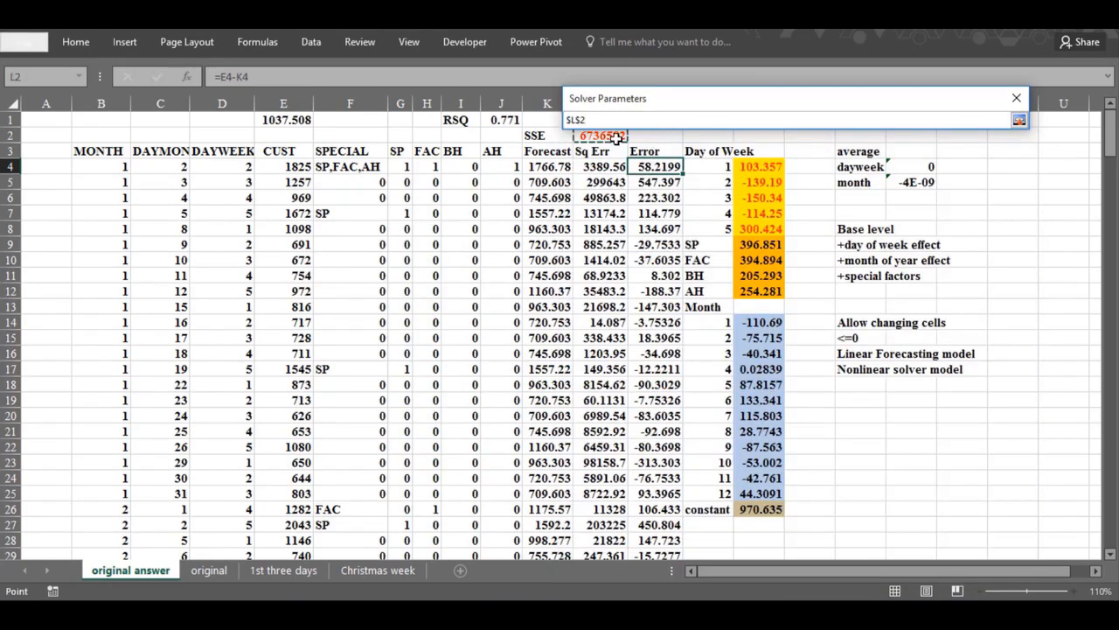
{"action": "key", "text": "Return"}
- Set the changing variable cells to O4:O12 and O14:O26, and allow unconstrained variables to be negative
{"action": "left_click", "coordinate": [996, 212]}
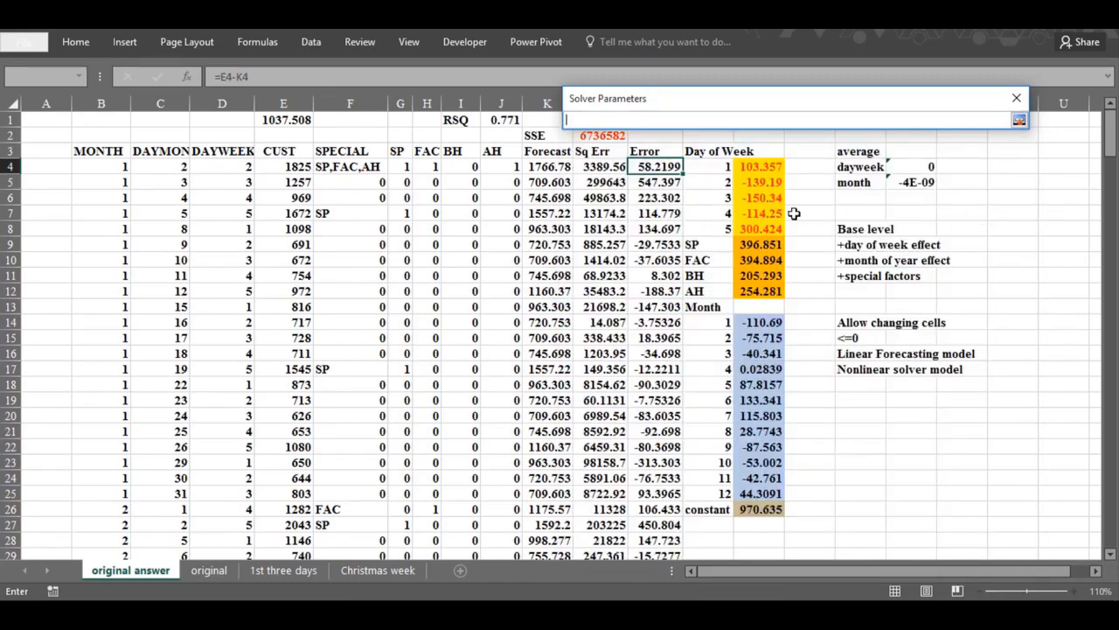
{"action": "left_click_drag", "start_coordinate": [757, 168], "coordinate": [744, 508]}
{"action": "type", "text": ",$O$14:$O$26"}
{"action": "key", "text": "Return"}
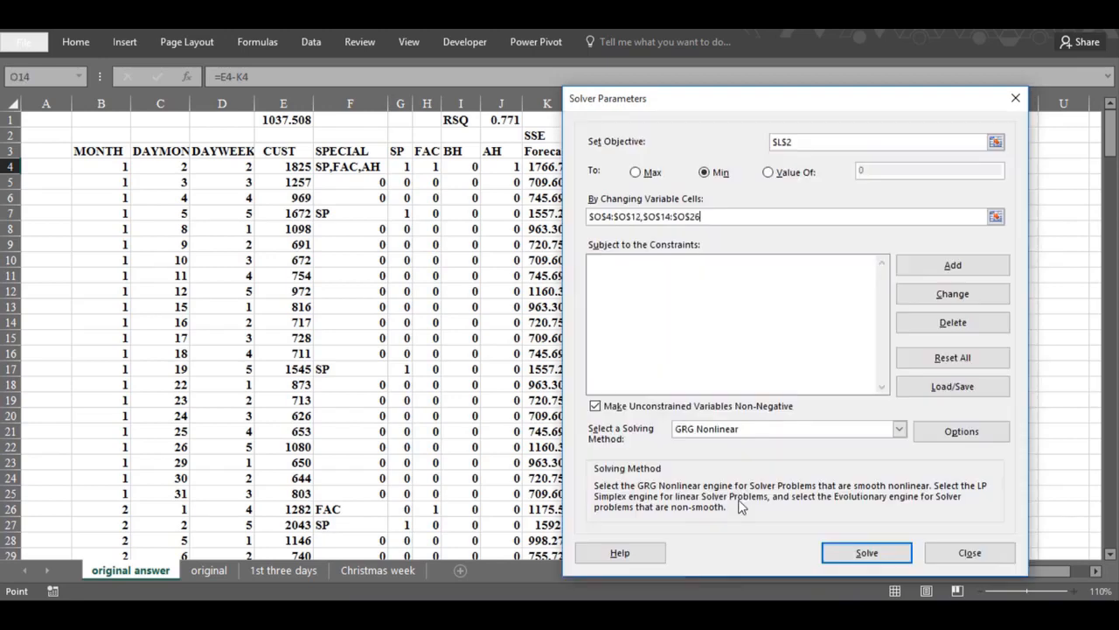
{"action": "left_click", "coordinate": [595, 406]}
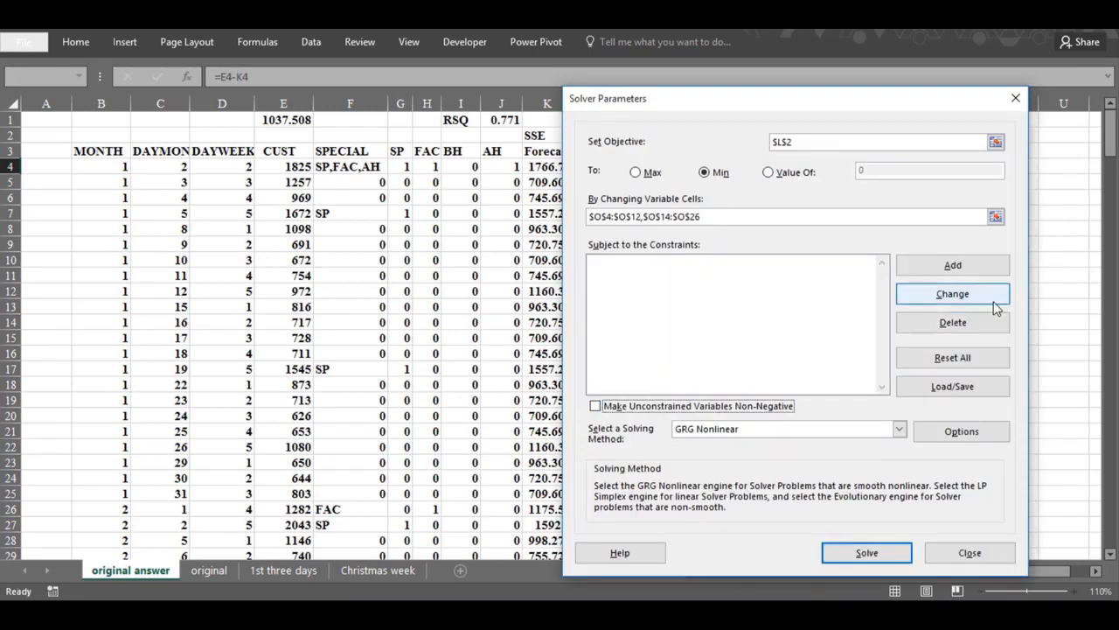
- Add a Solver constraint requiring the averages in R4:R5 to equal 0, and close Solver without solving
{"action": "left_click", "coordinate": [956, 265]}
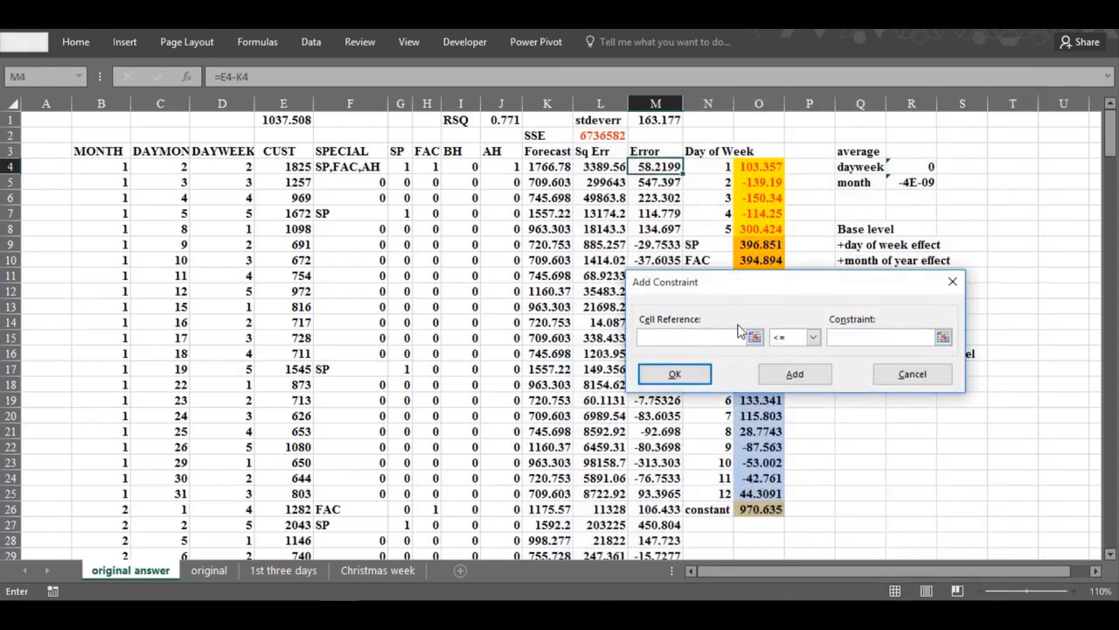
{"action": "left_click_drag", "start_coordinate": [893, 166], "coordinate": [898, 179]}
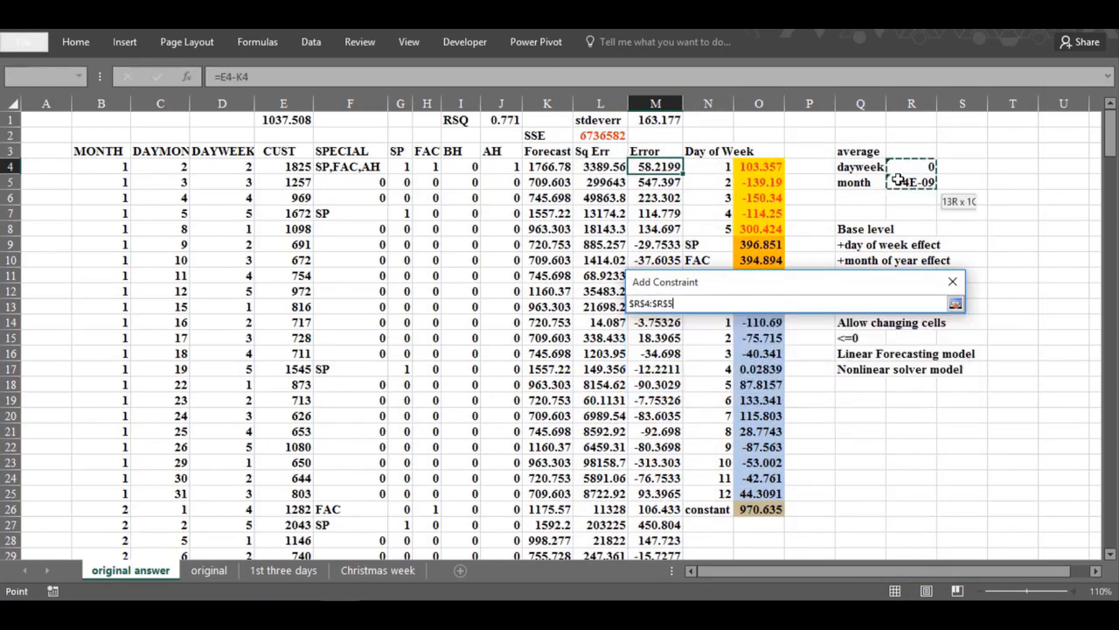
{"action": "left_click", "coordinate": [813, 337]}
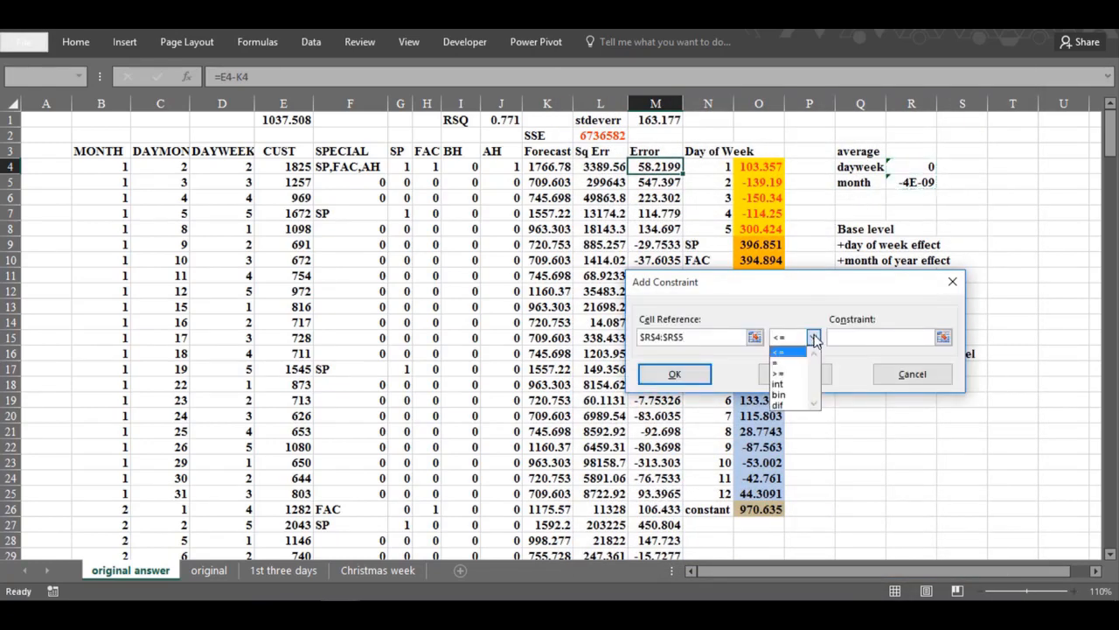
{"action": "left_click", "coordinate": [778, 362]}
{"action": "left_click", "coordinate": [885, 333]}
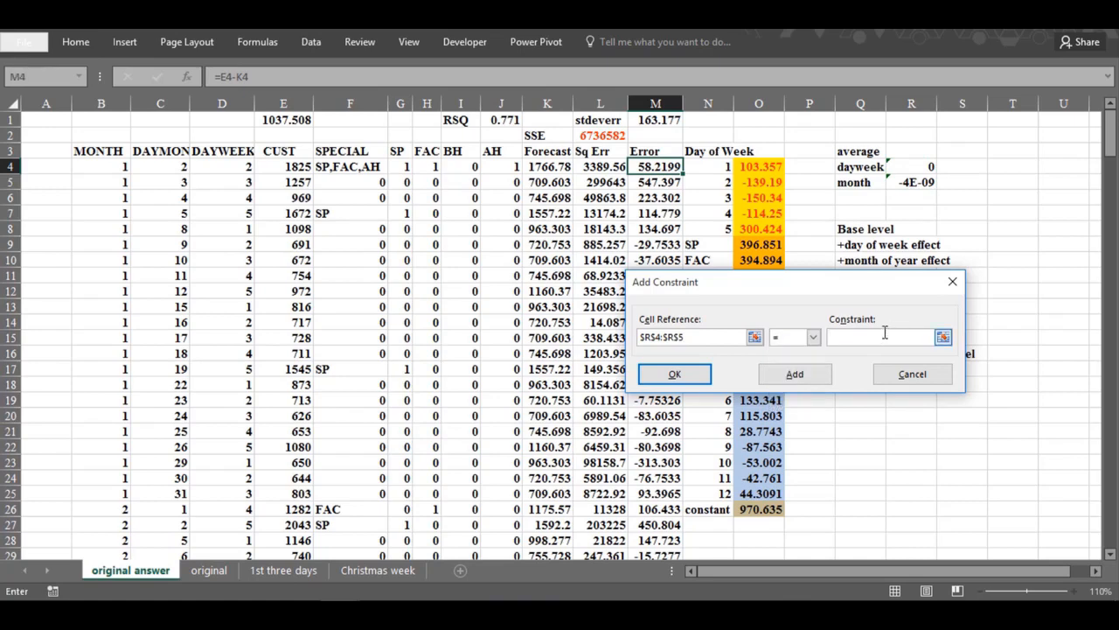
{"action": "type", "text": "0"}
{"action": "left_click", "coordinate": [675, 373]}
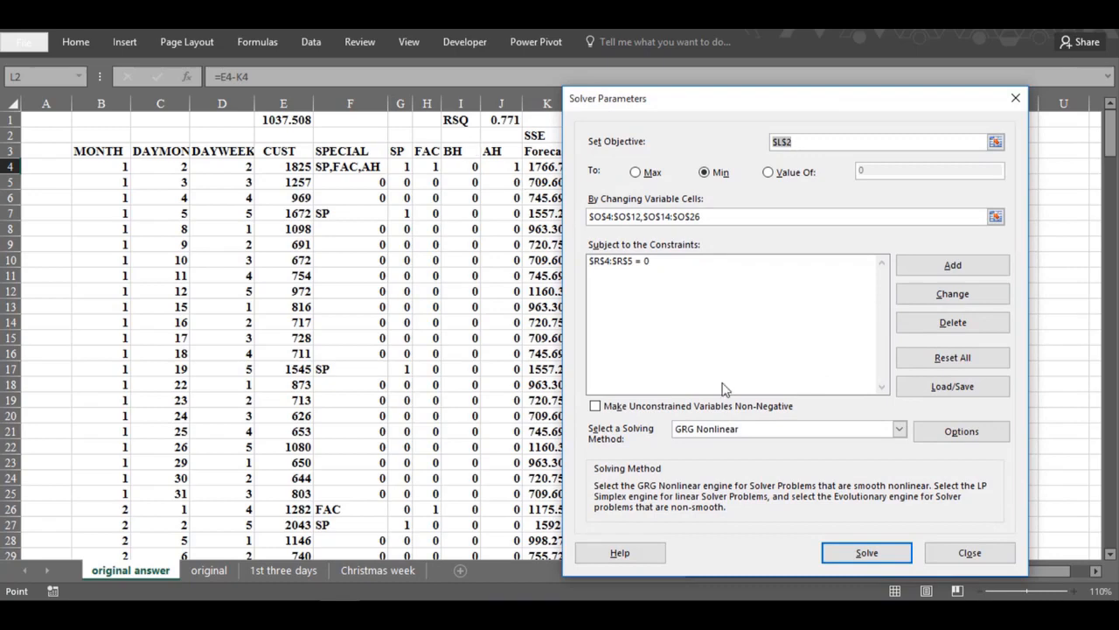
{"action": "left_click", "coordinate": [937, 553]}
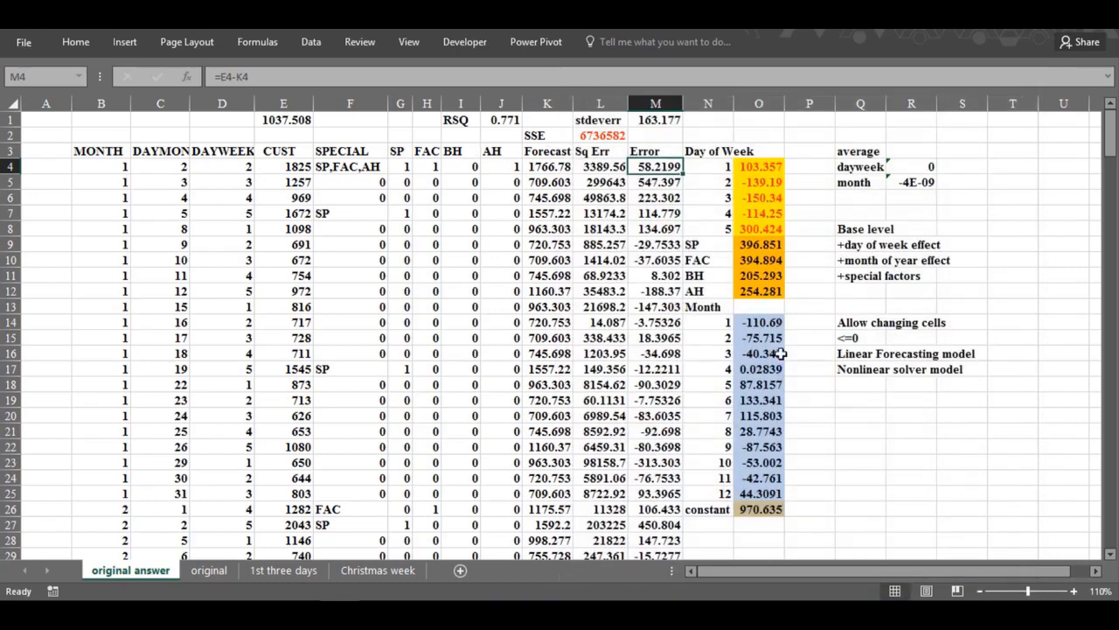
- Reset the day-of-week and special-factor effects in O4:O12 to 0
{"action": "left_click", "coordinate": [754, 170]}
{"action": "type", "text": "0"}
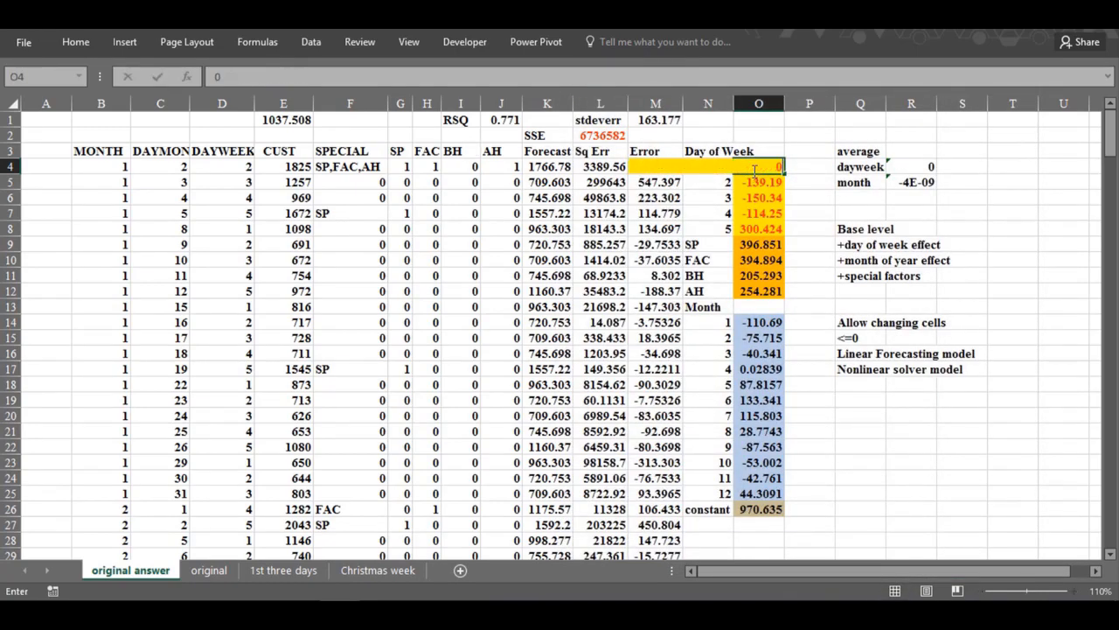
{"action": "key", "text": "Return"}
{"action": "left_click", "coordinate": [754, 168]}
{"action": "left_click_drag", "start_coordinate": [783, 172], "coordinate": [786, 296]}
{"action": "left_click", "coordinate": [843, 445]}
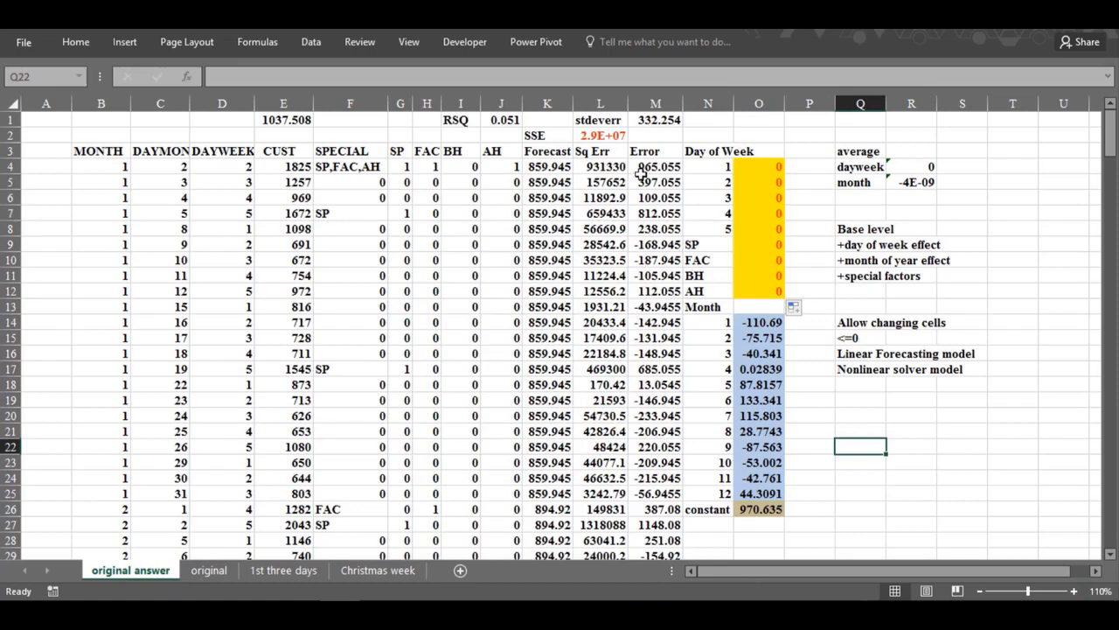
- Check the RSQ formula in J1 and the standard deviation of errors formula in M1
{"action": "double_click", "coordinate": [512, 120]}
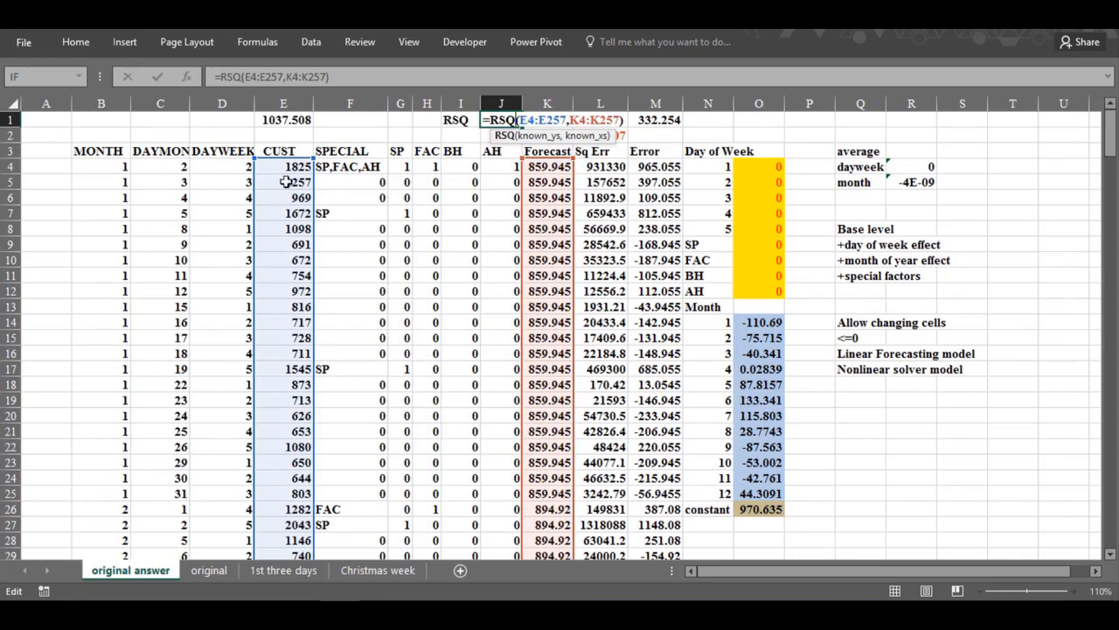
{"action": "key", "text": "Return"}
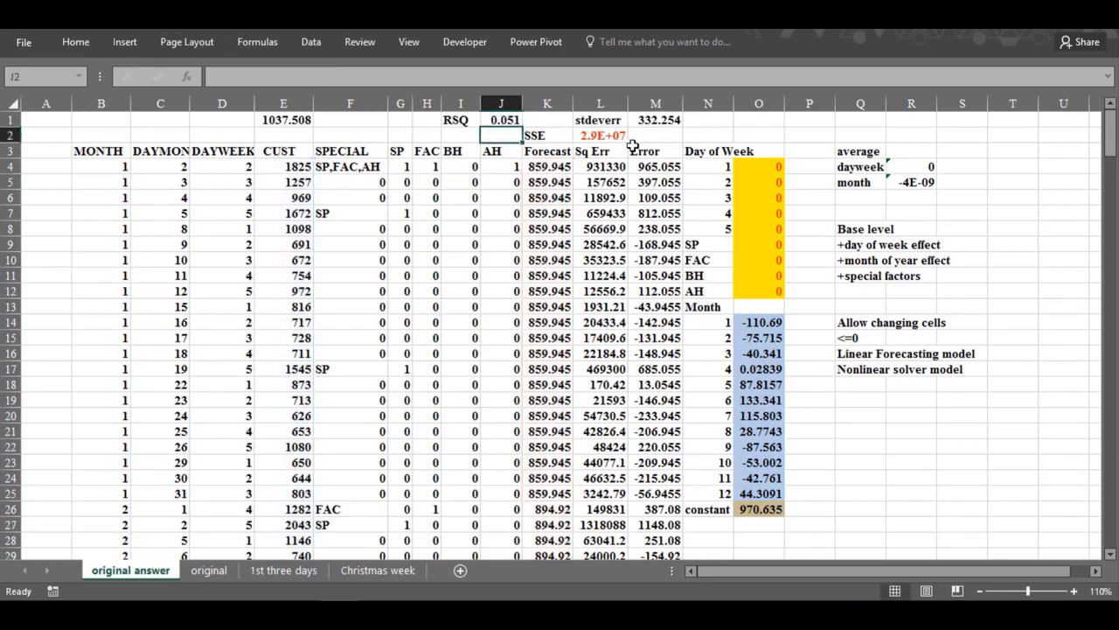
{"action": "left_click", "coordinate": [649, 121]}
{"action": "double_click", "coordinate": [649, 121]}
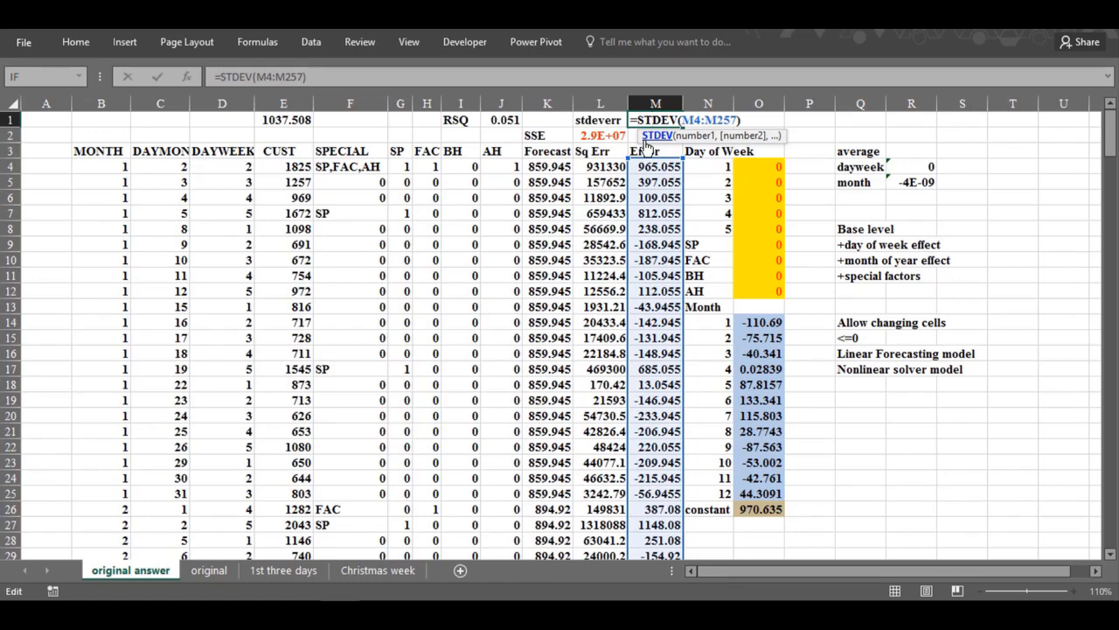
{"action": "key", "text": "ctrl+Return"}
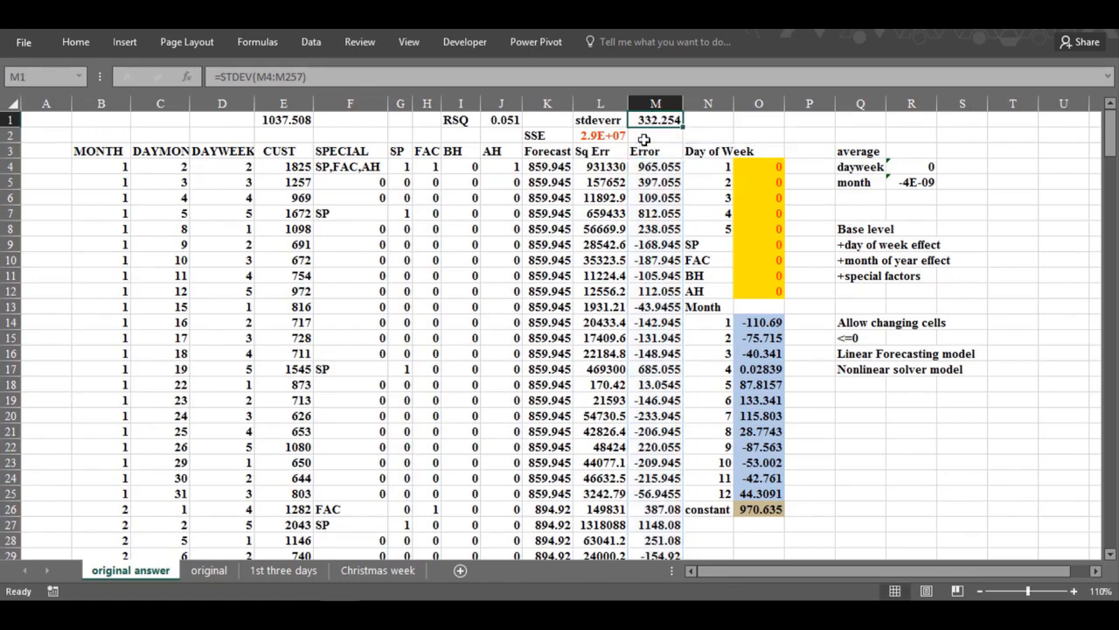
- Run Solver with the configured model and keep its solution
{"action": "left_click", "coordinate": [313, 42]}
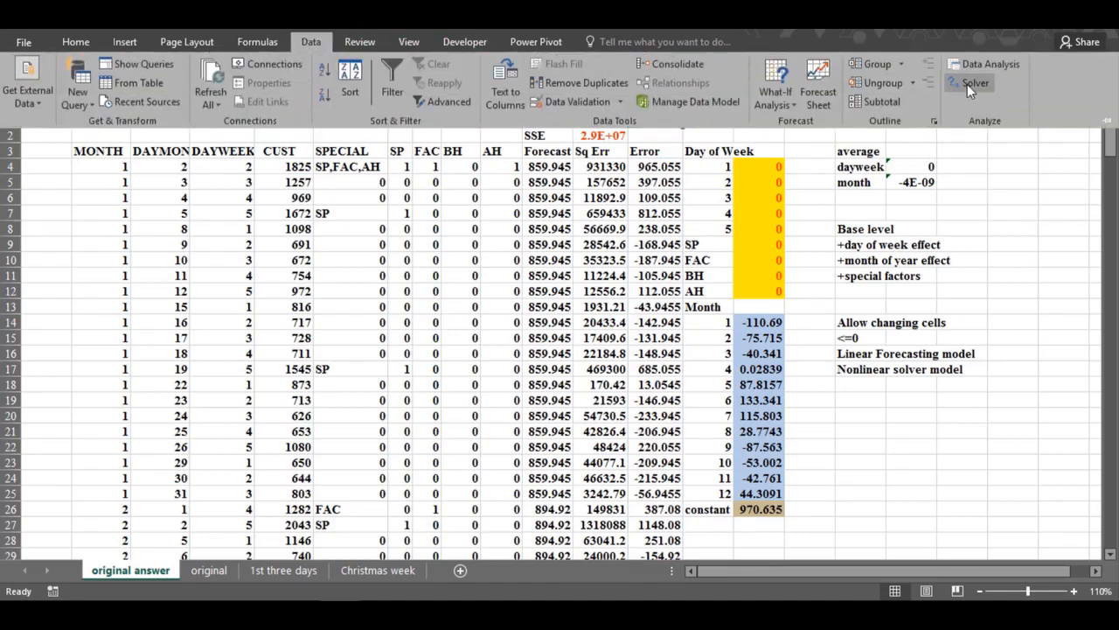
{"action": "left_click", "coordinate": [967, 84]}
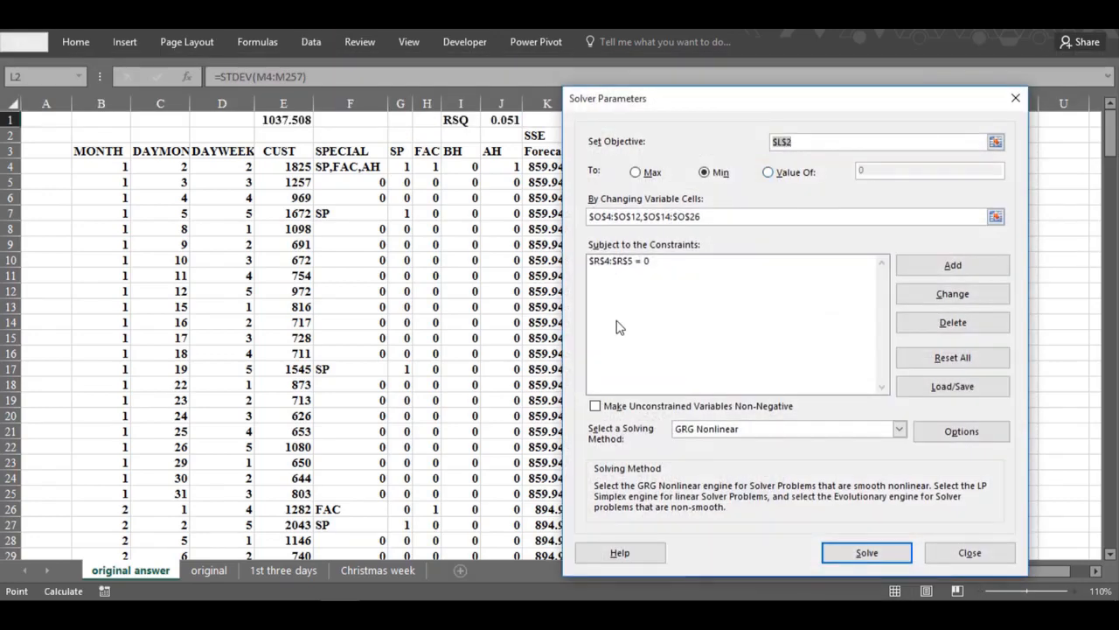
{"action": "left_click", "coordinate": [840, 552]}
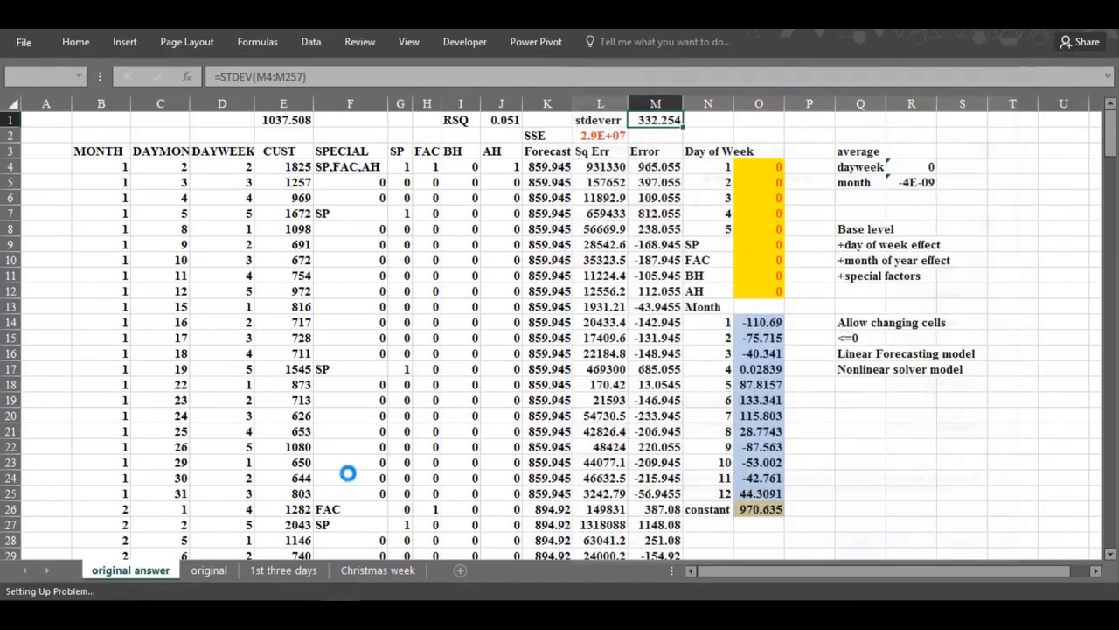
{"action": "left_click", "coordinate": [368, 342]}
- Review the solved model's RSQ in J1 and its standard deviation of errors in M1
{"action": "left_click", "coordinate": [515, 119]}
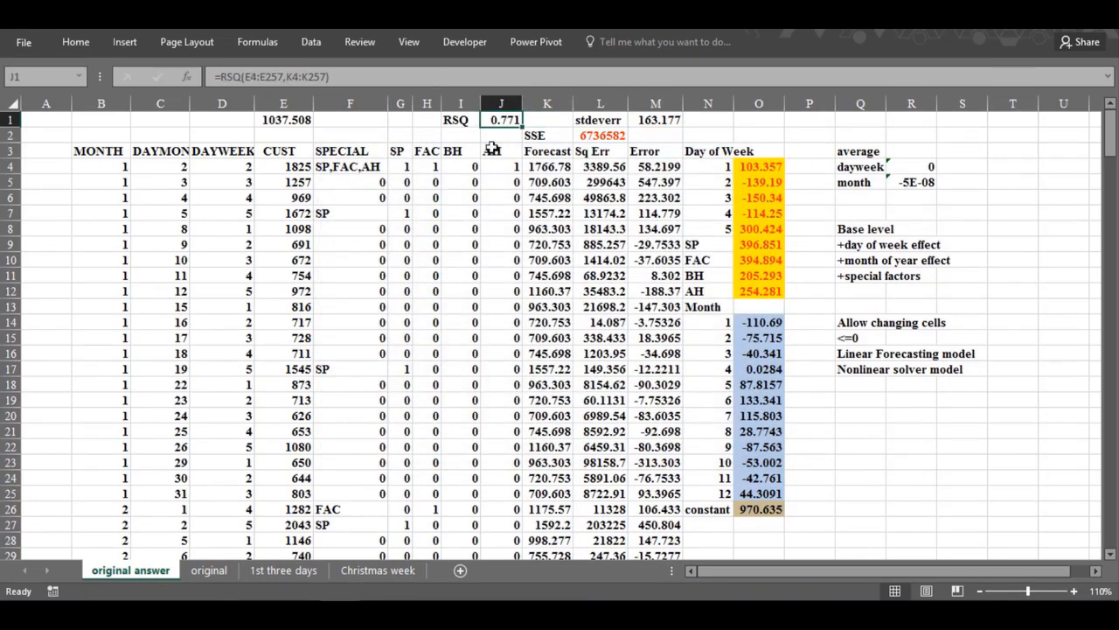
{"action": "left_click", "coordinate": [636, 121]}
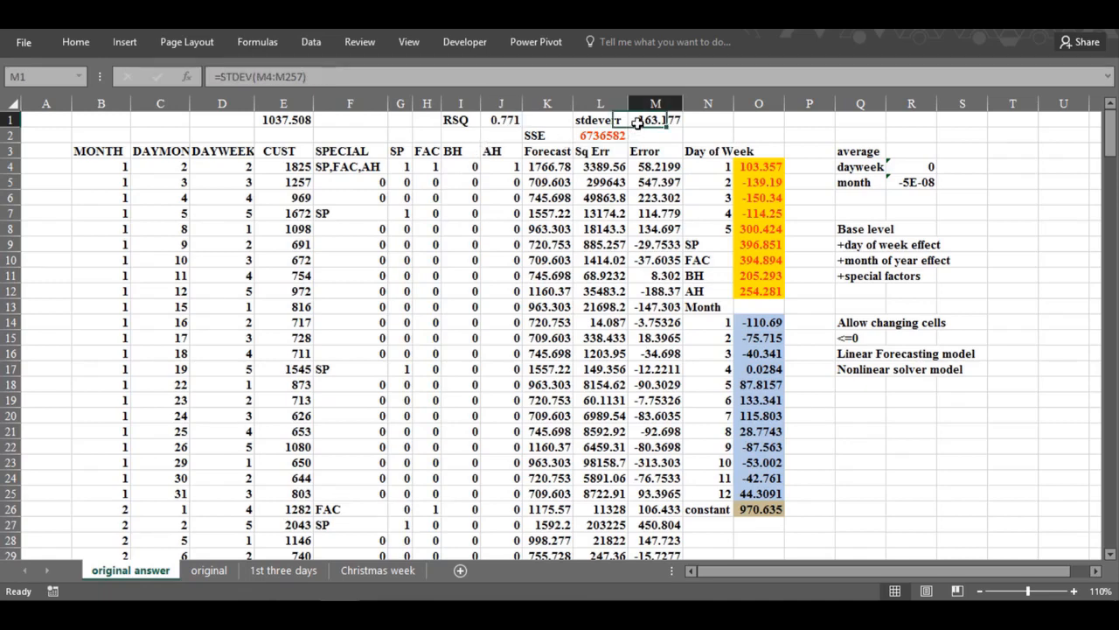
{"action": "left_click", "coordinate": [636, 136]}
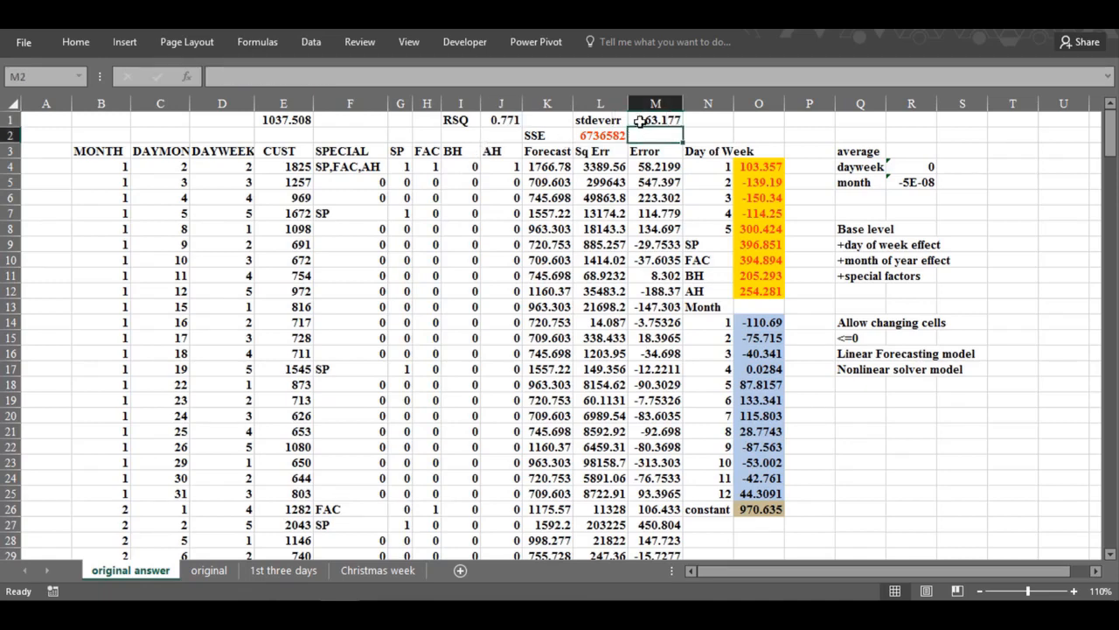
{"action": "left_click", "coordinate": [640, 122]}
{"action": "left_click", "coordinate": [640, 135]}
{"action": "left_click", "coordinate": [643, 121]}
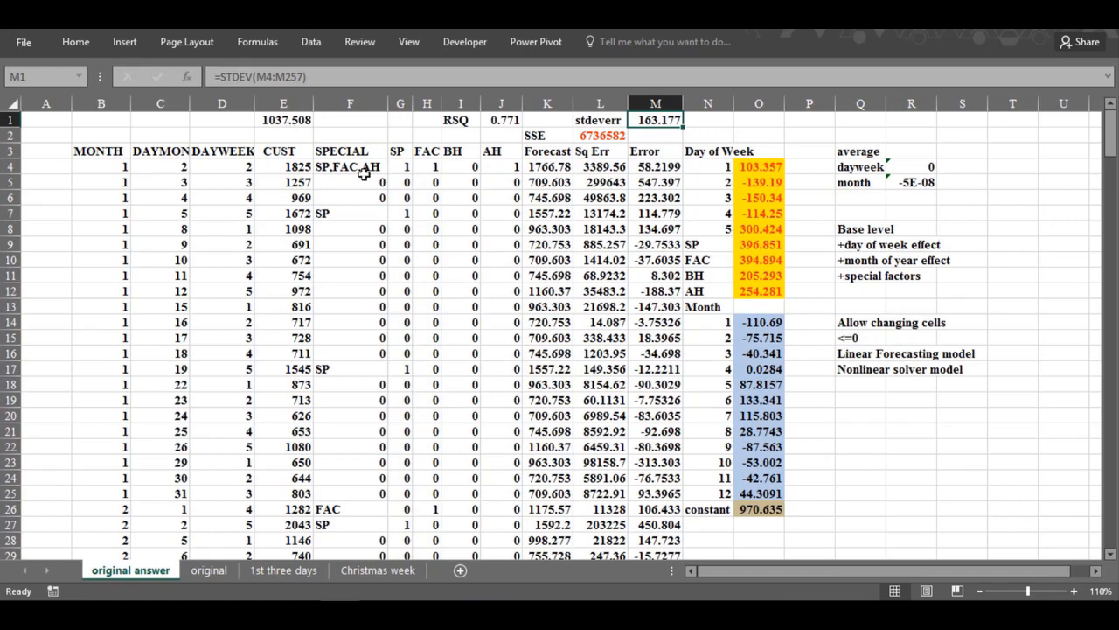
{"action": "mouse_move", "coordinate": [656, 35]}
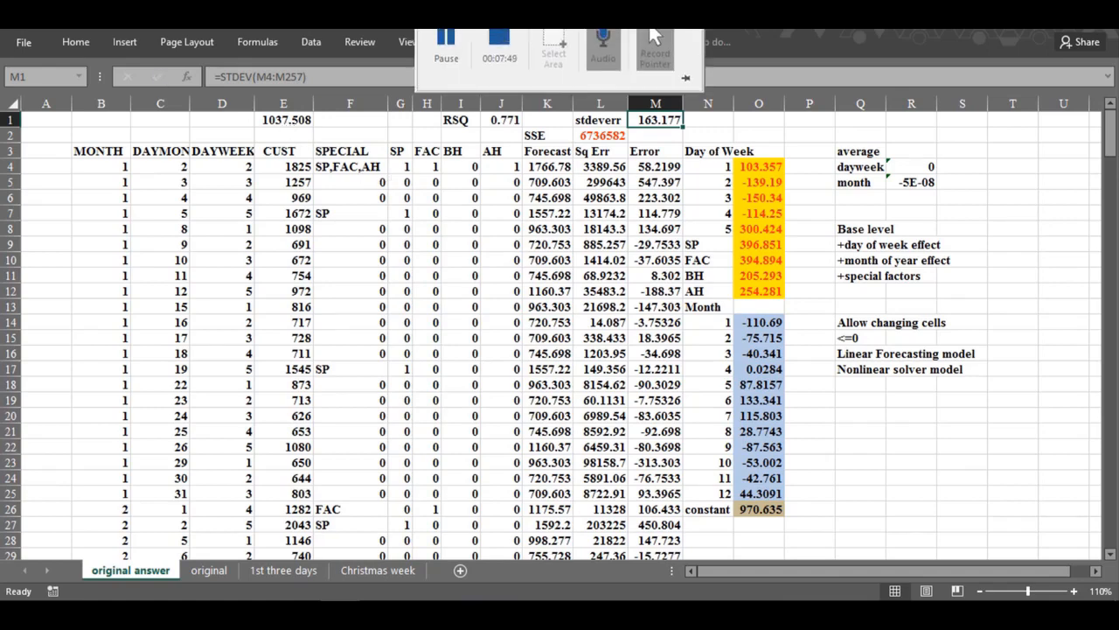
- Start a new formula-based conditional formatting rule for the errors in M4:M257
{"action": "left_click", "coordinate": [655, 167]}
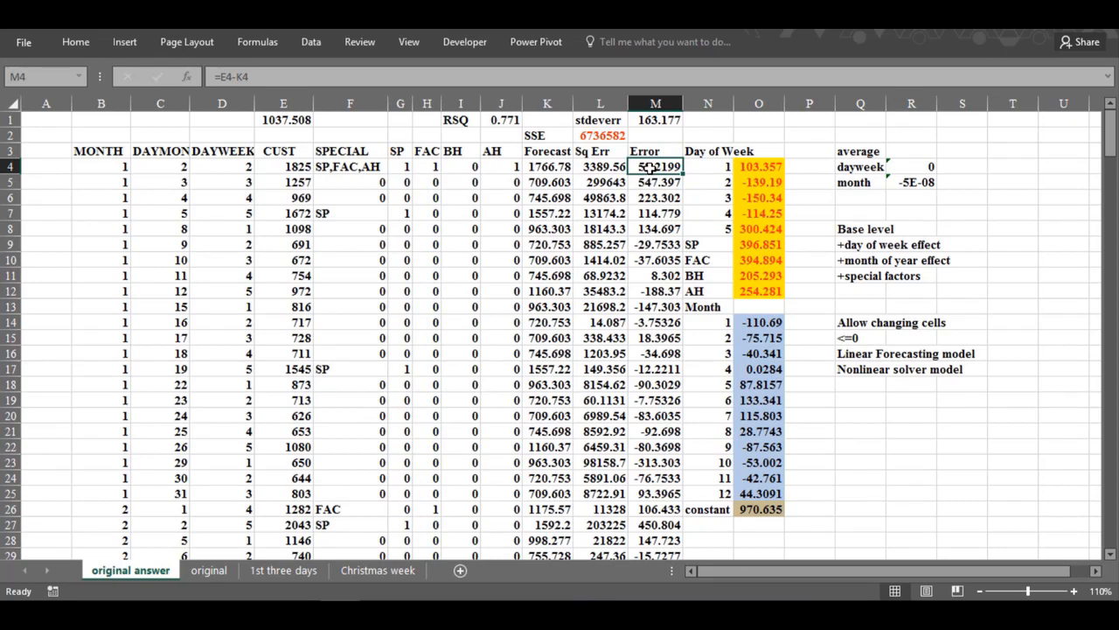
{"action": "key", "text": "ctrl+shift+Down"}
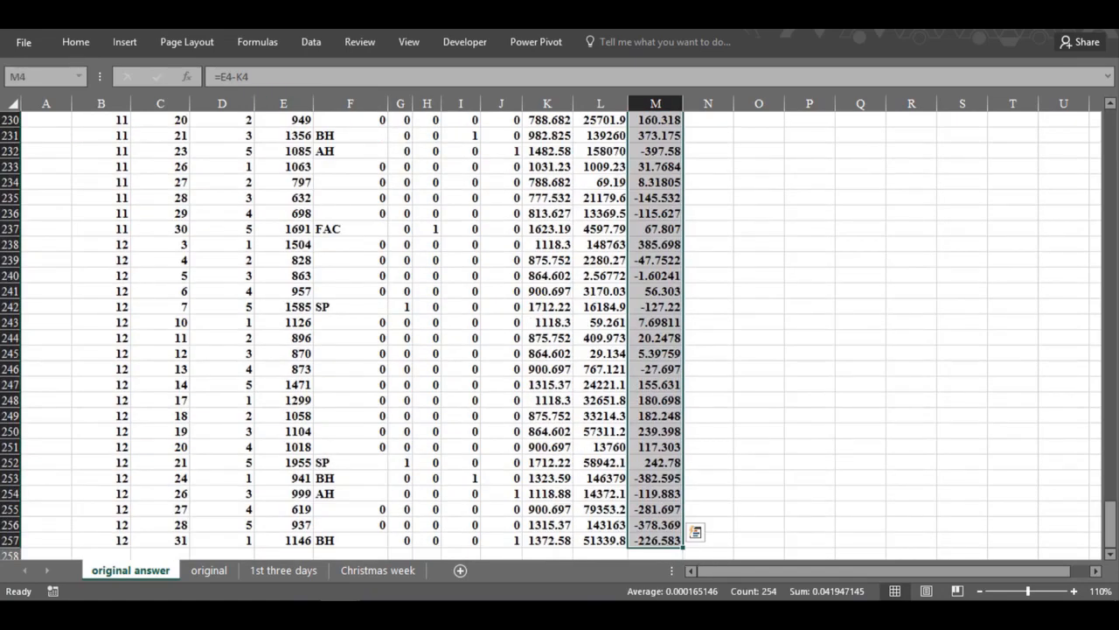
{"action": "left_click", "coordinate": [72, 43]}
{"action": "left_click", "coordinate": [662, 97]}
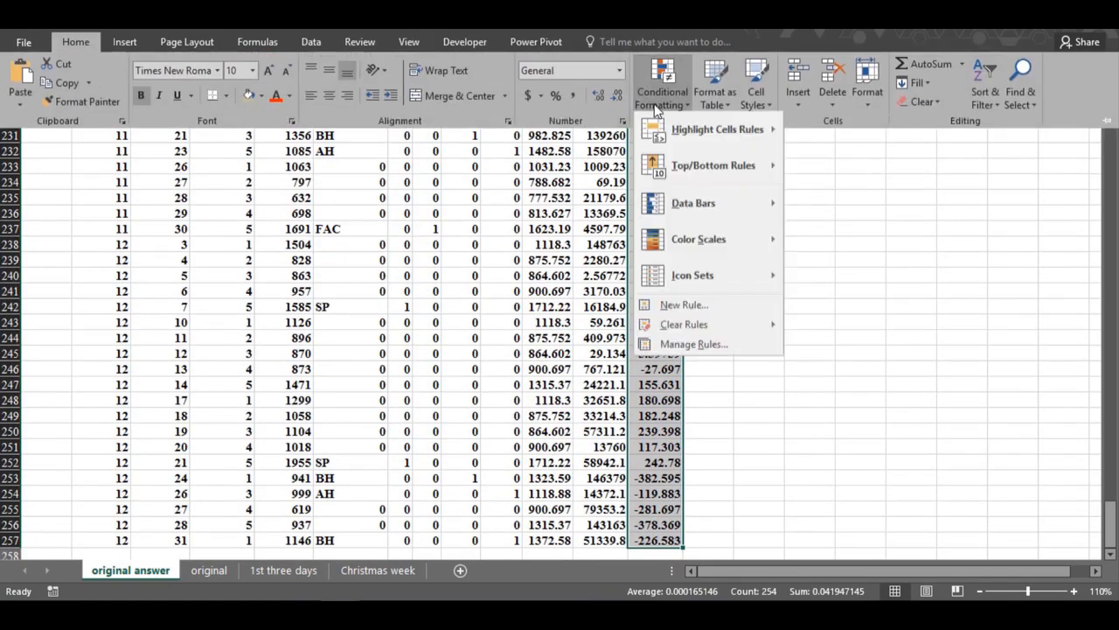
{"action": "left_click", "coordinate": [661, 302]}
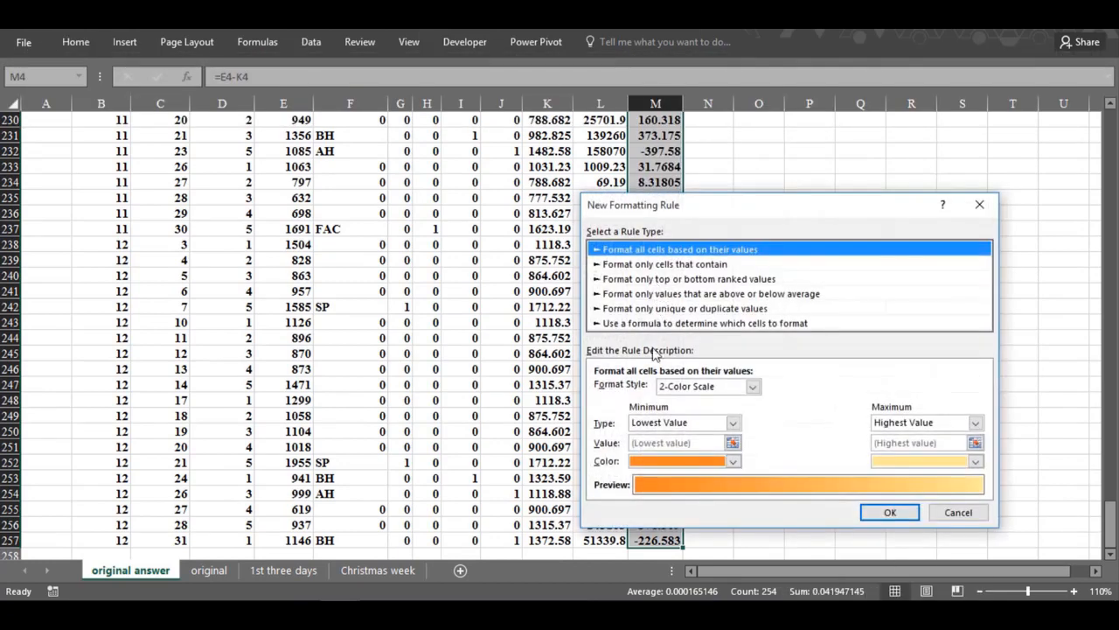
{"action": "left_click", "coordinate": [634, 323]}
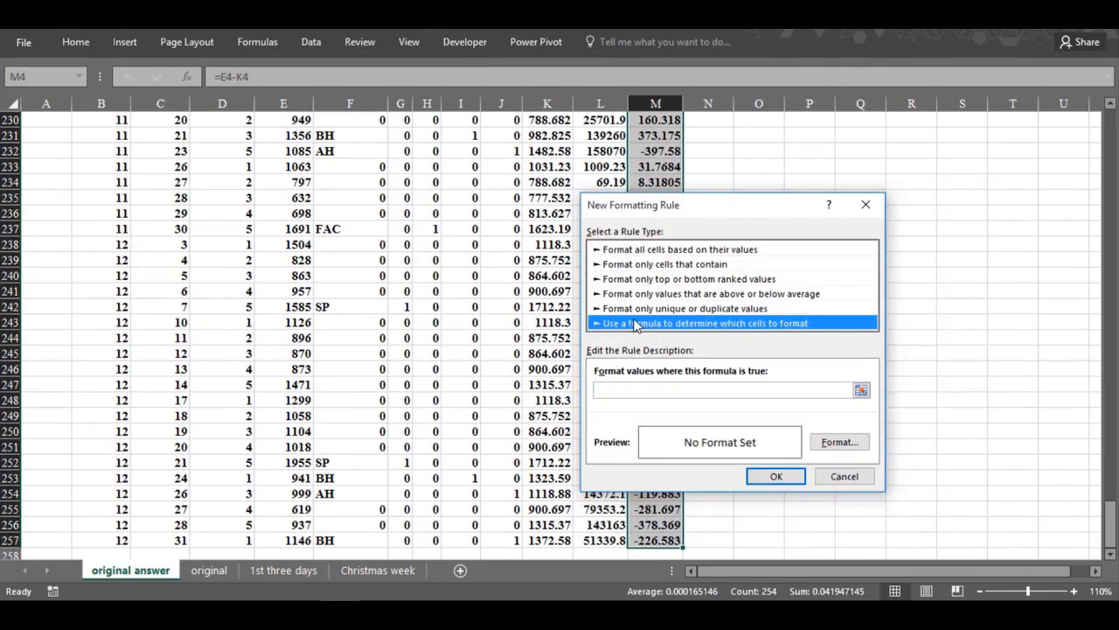
- Set the rule formula to =abs(m4)>=2*$M$1 to flag errors of at least two standard deviations
{"action": "left_click", "coordinate": [613, 387]}
{"action": "type", "text": "=m4"}
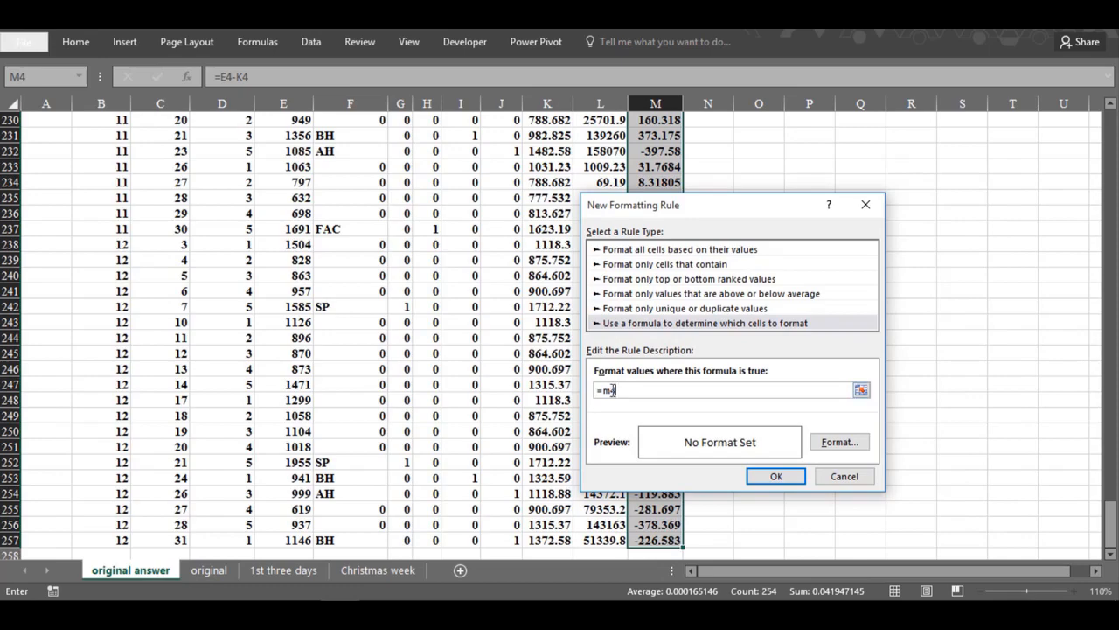
{"action": "left_click_drag", "start_coordinate": [1113, 514], "coordinate": [1110, 123]}
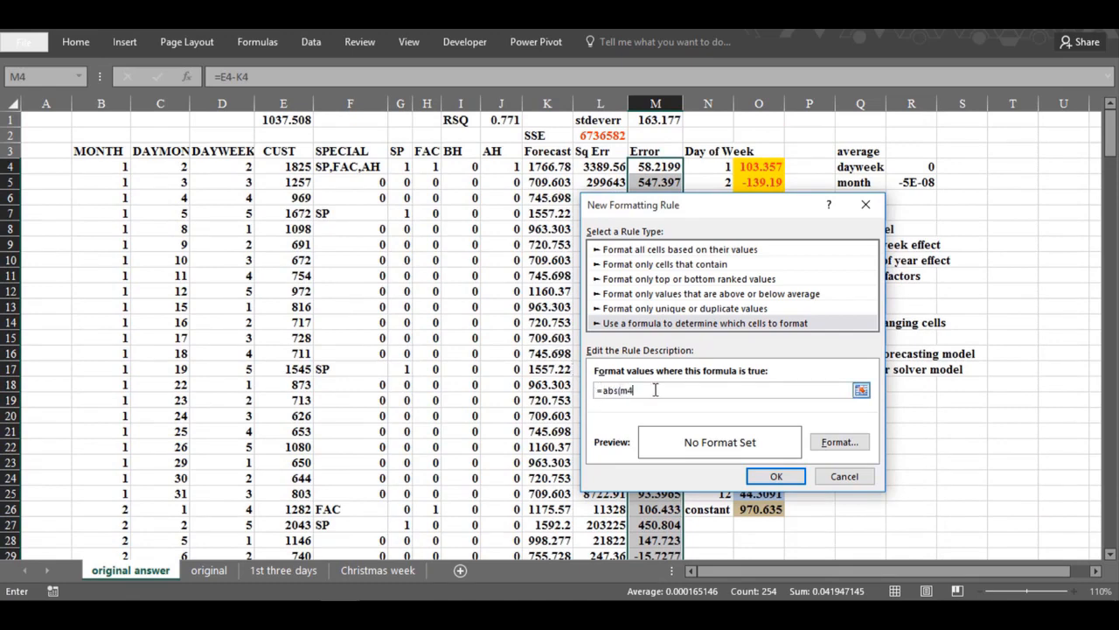
{"action": "type", "text": ">=2*"}
{"action": "left_click", "coordinate": [660, 123]}
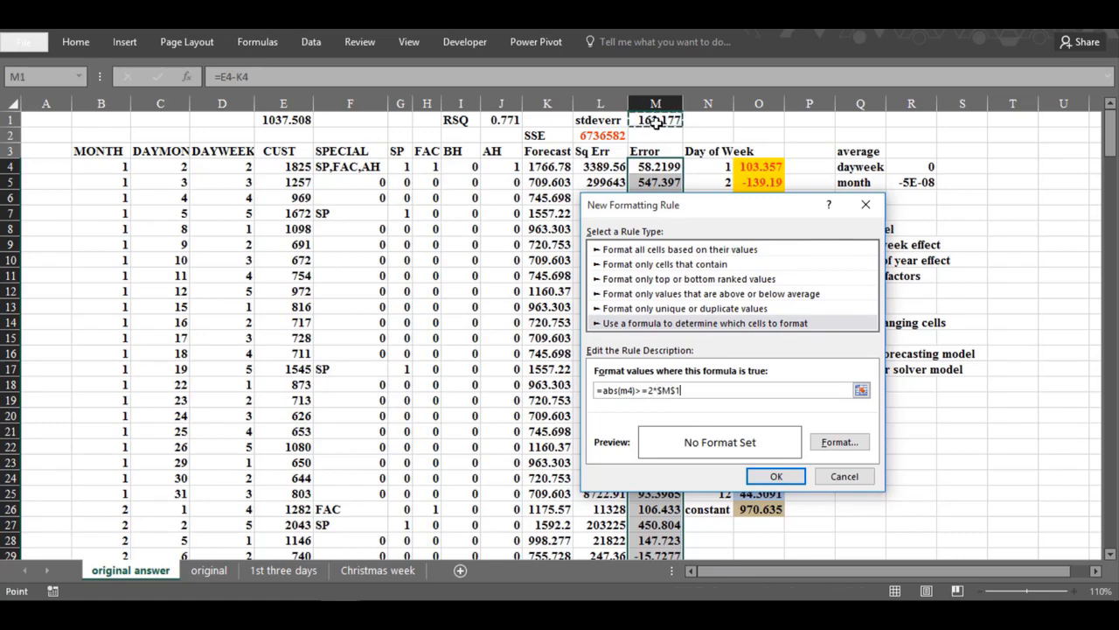
- Set the rule's format to a bold font in the standard orange-red colour
{"action": "left_click", "coordinate": [838, 442]}
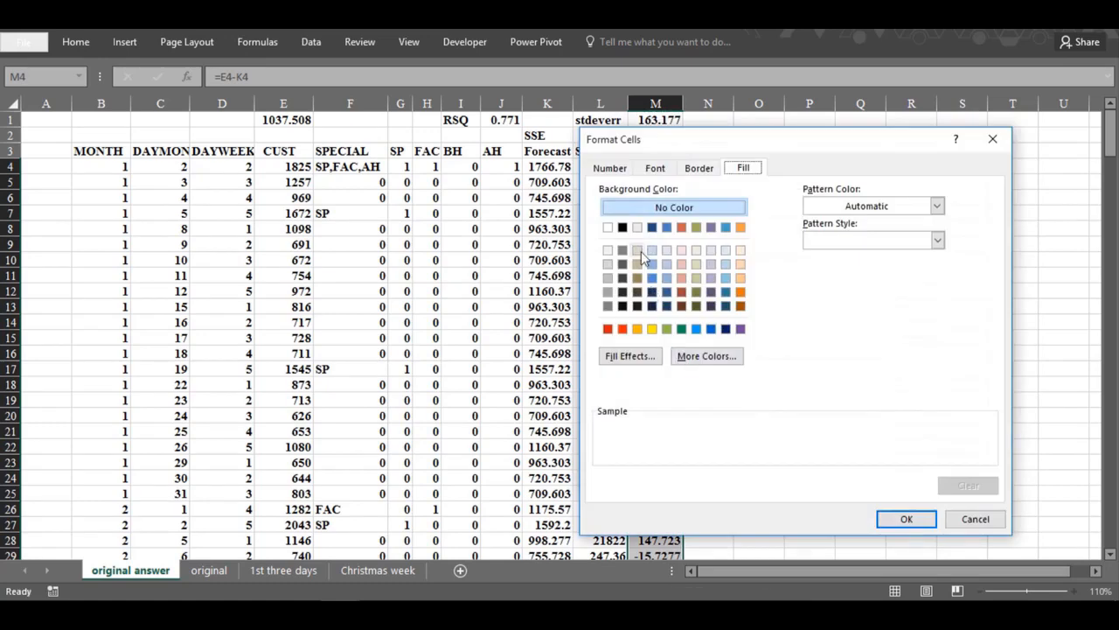
{"action": "left_click", "coordinate": [654, 169]}
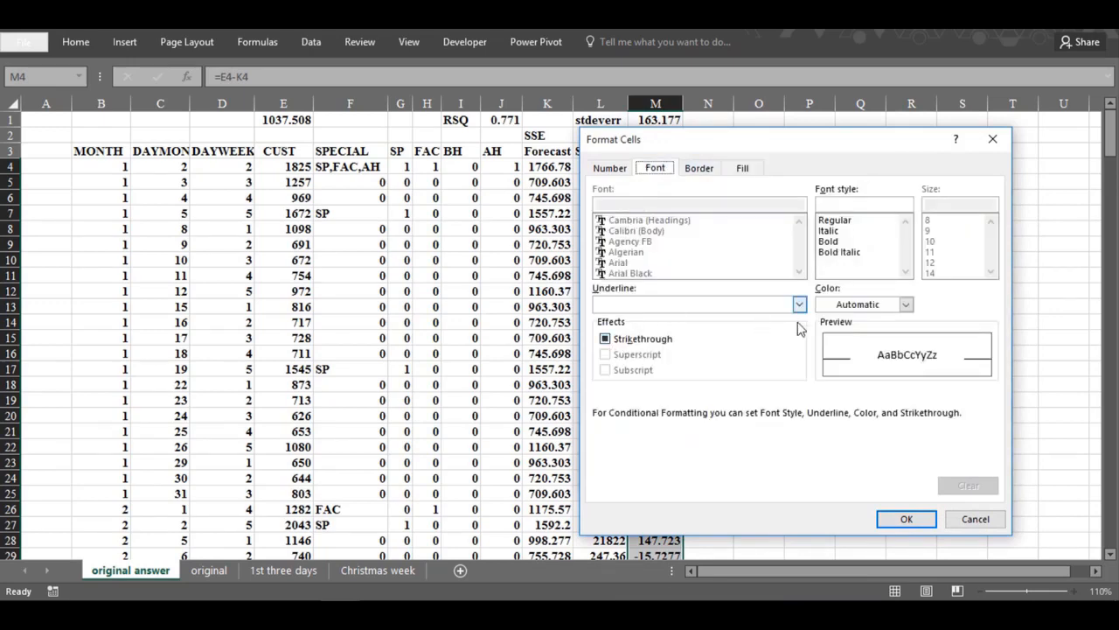
{"action": "left_click", "coordinate": [905, 305]}
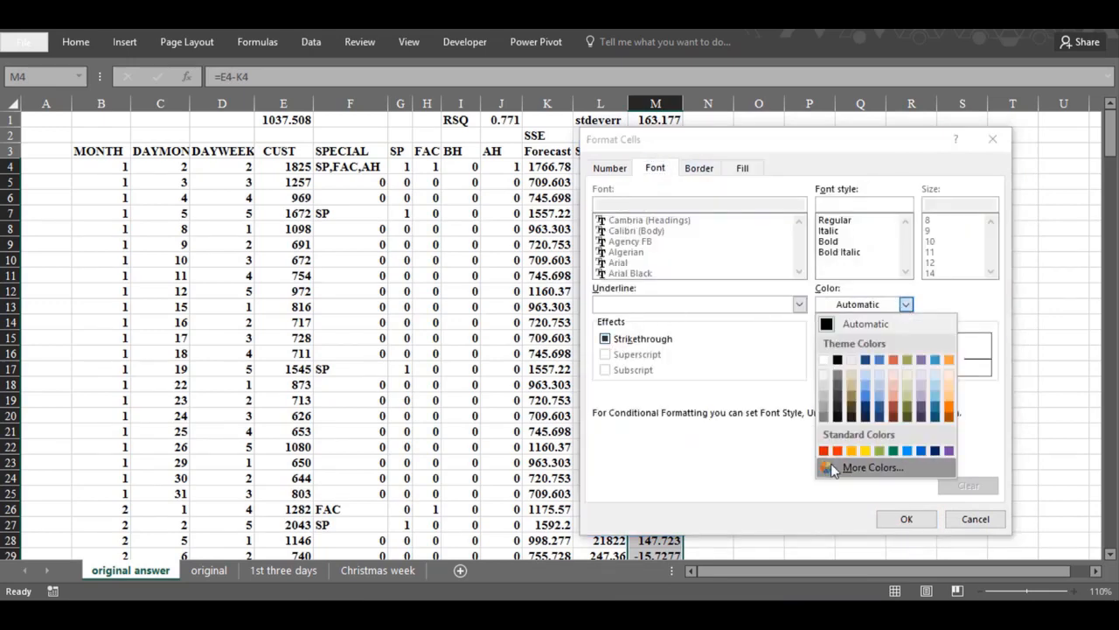
{"action": "left_click", "coordinate": [849, 248]}
{"action": "left_click", "coordinate": [821, 243]}
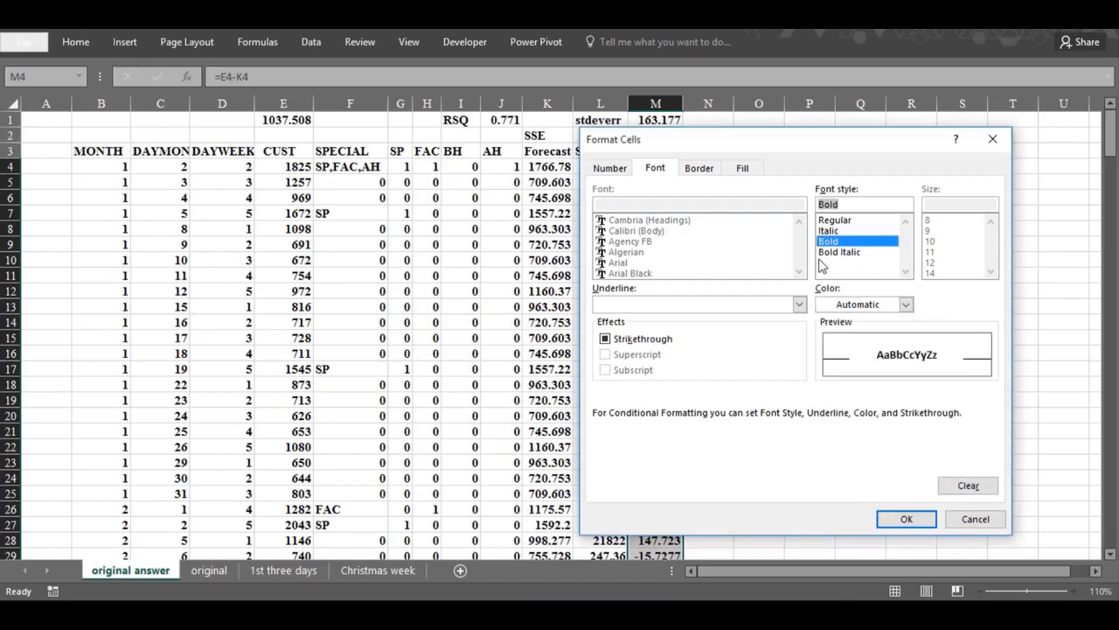
{"action": "left_click", "coordinate": [906, 304]}
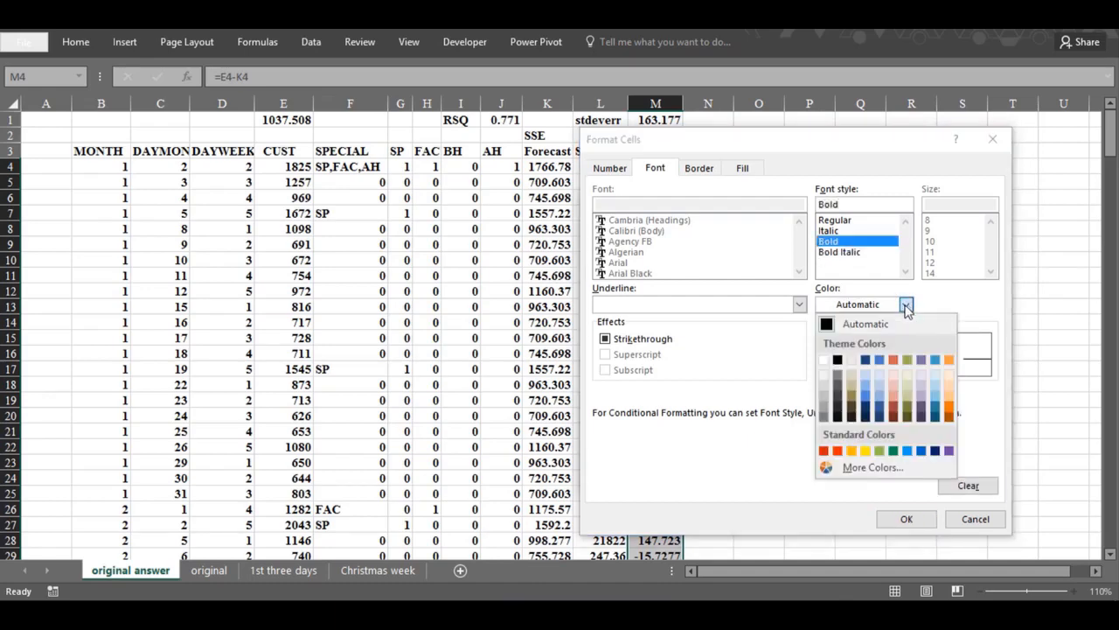
{"action": "left_click", "coordinate": [837, 451]}
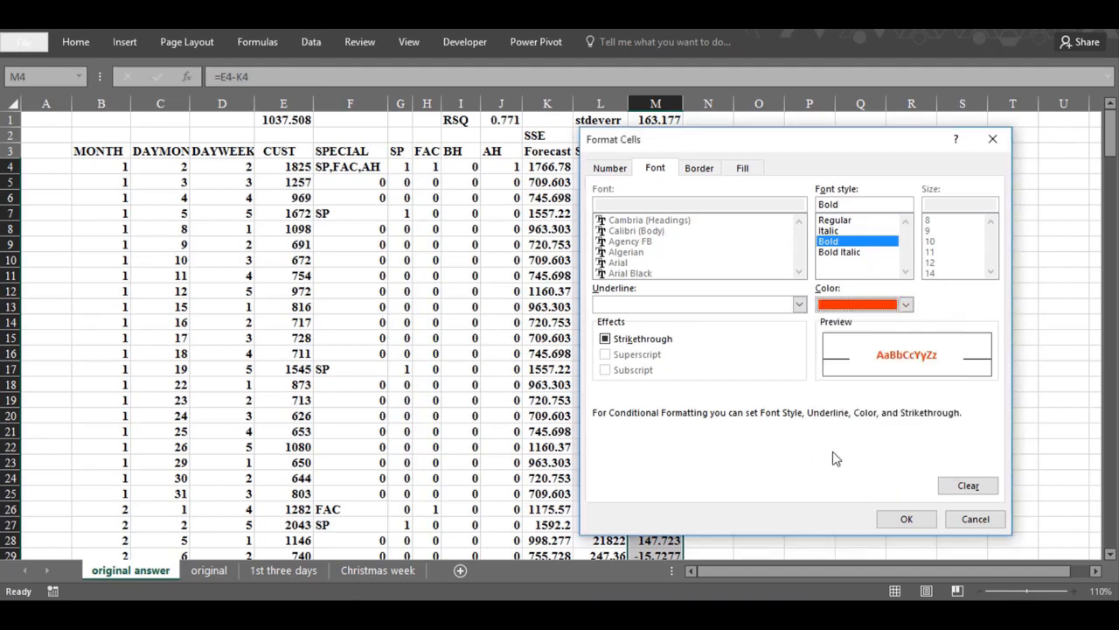
{"action": "left_click", "coordinate": [906, 520]}
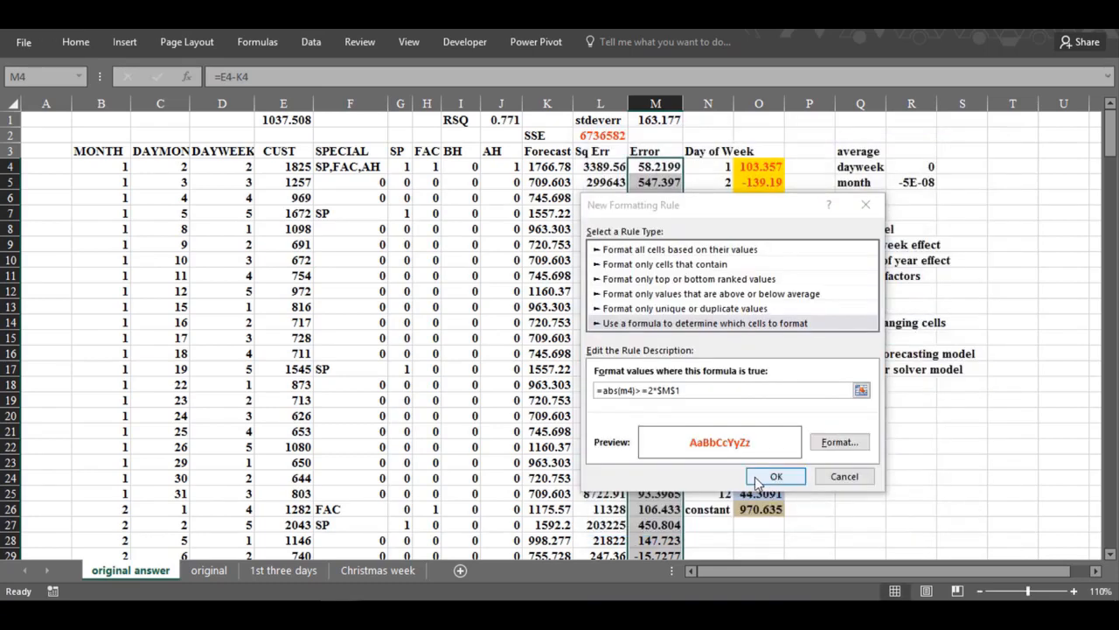
- Apply the finished conditional formatting rule to the forecast errors in M4:M257 and deselect the range
{"action": "left_click", "coordinate": [774, 476]}
{"action": "left_click", "coordinate": [710, 430]}
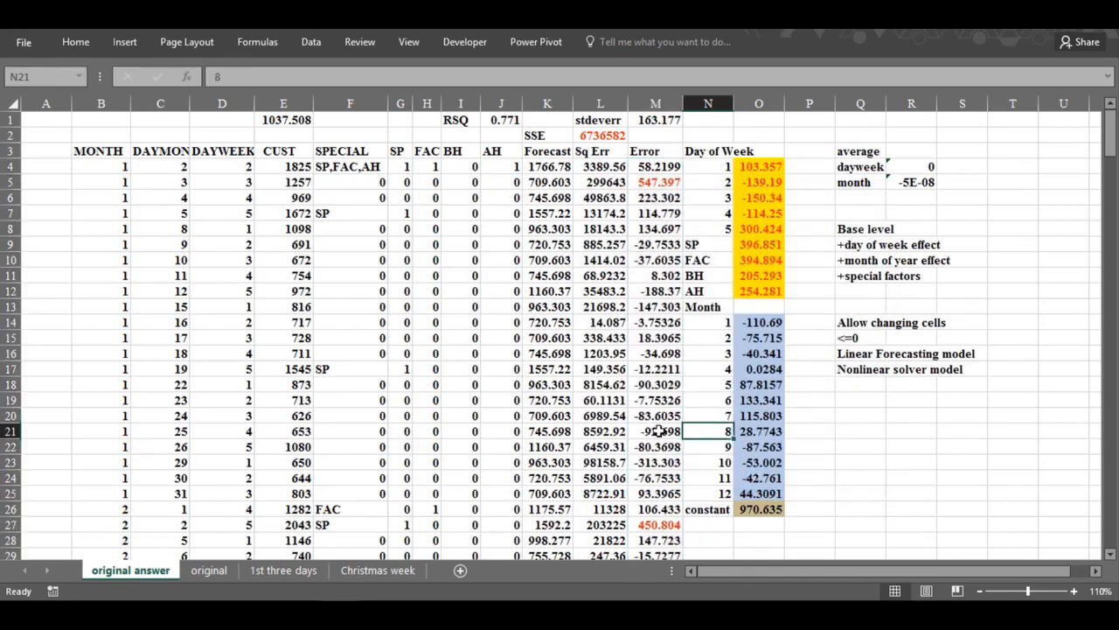
- Examine the highlighted outlier errors down column M, including M5, M97 and M111, and return to the start of the sheet
{"action": "left_click", "coordinate": [651, 183]}
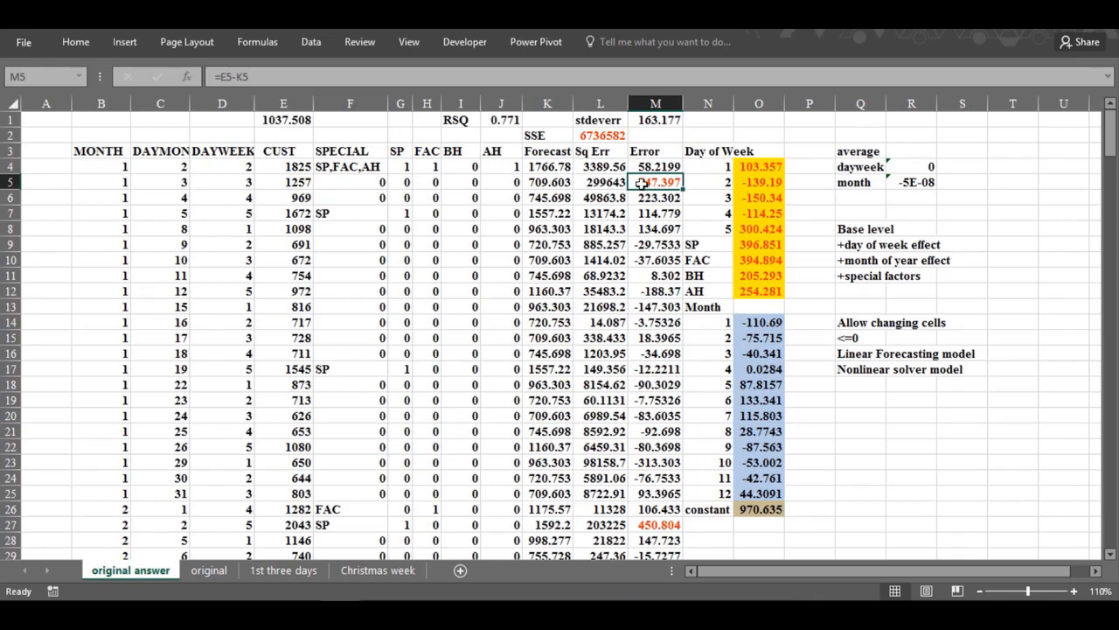
{"action": "scroll", "coordinate": [642, 184], "scroll_direction": "down", "scroll_amount": 12}
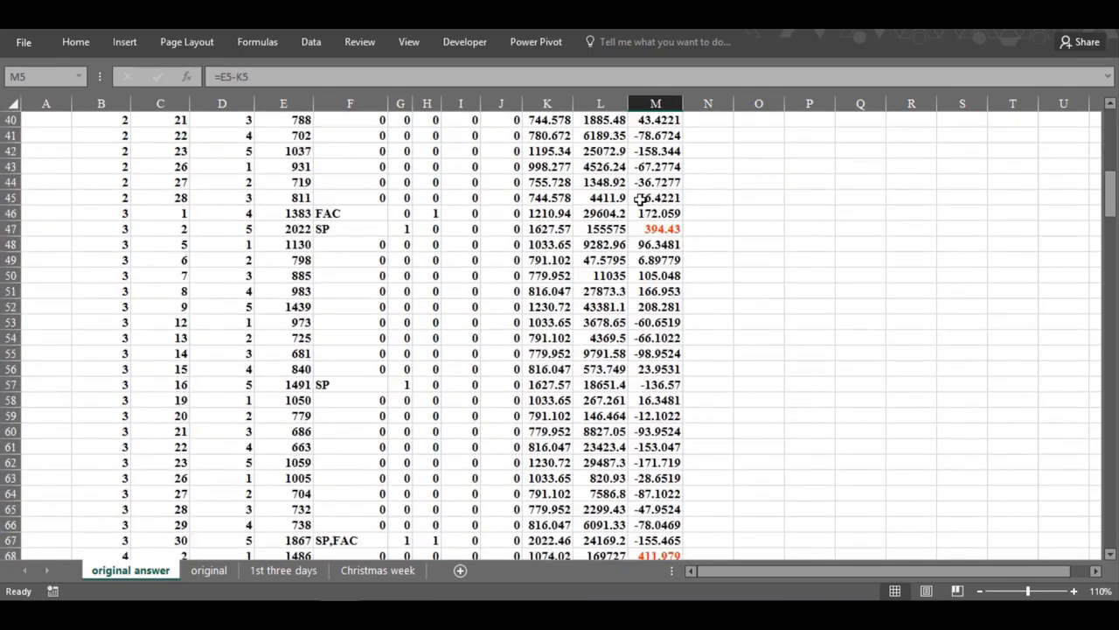
{"action": "scroll", "coordinate": [640, 199], "scroll_direction": "up", "scroll_amount": 2}
{"action": "scroll", "coordinate": [638, 321], "scroll_direction": "down", "scroll_amount": 9}
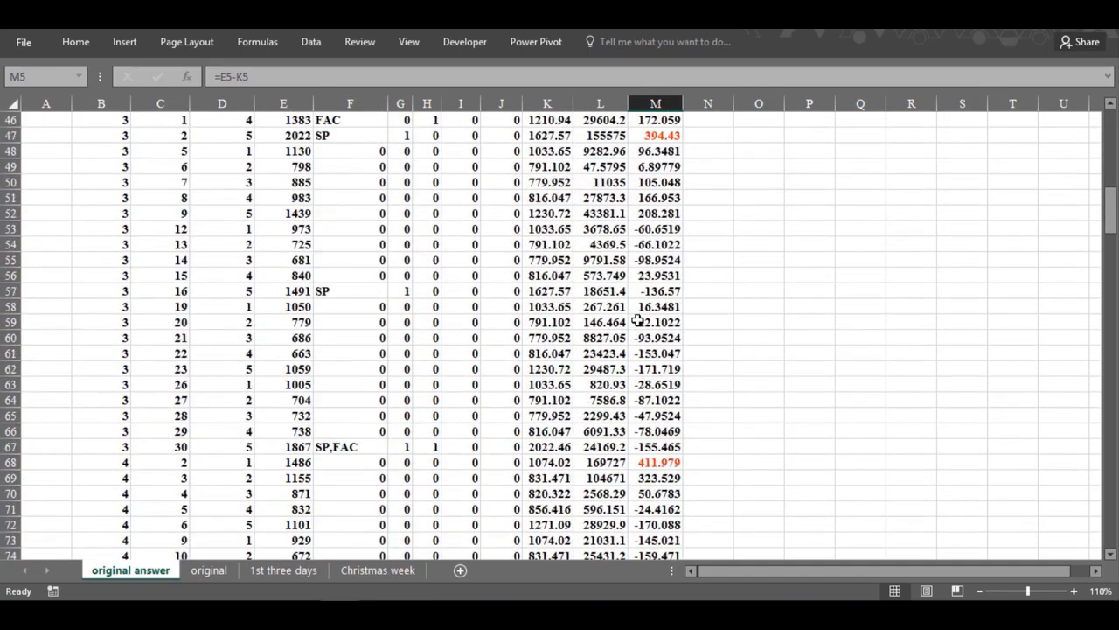
{"action": "scroll", "coordinate": [636, 321], "scroll_direction": "down", "scroll_amount": 5}
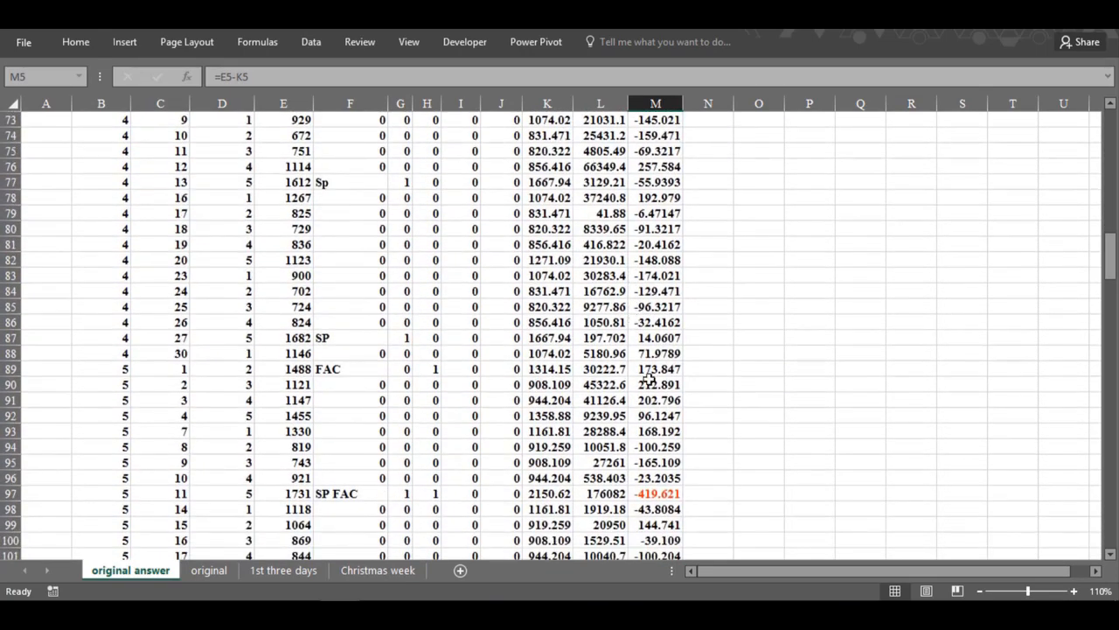
{"action": "left_click", "coordinate": [651, 493]}
{"action": "scroll", "coordinate": [645, 491], "scroll_direction": "down", "scroll_amount": 5}
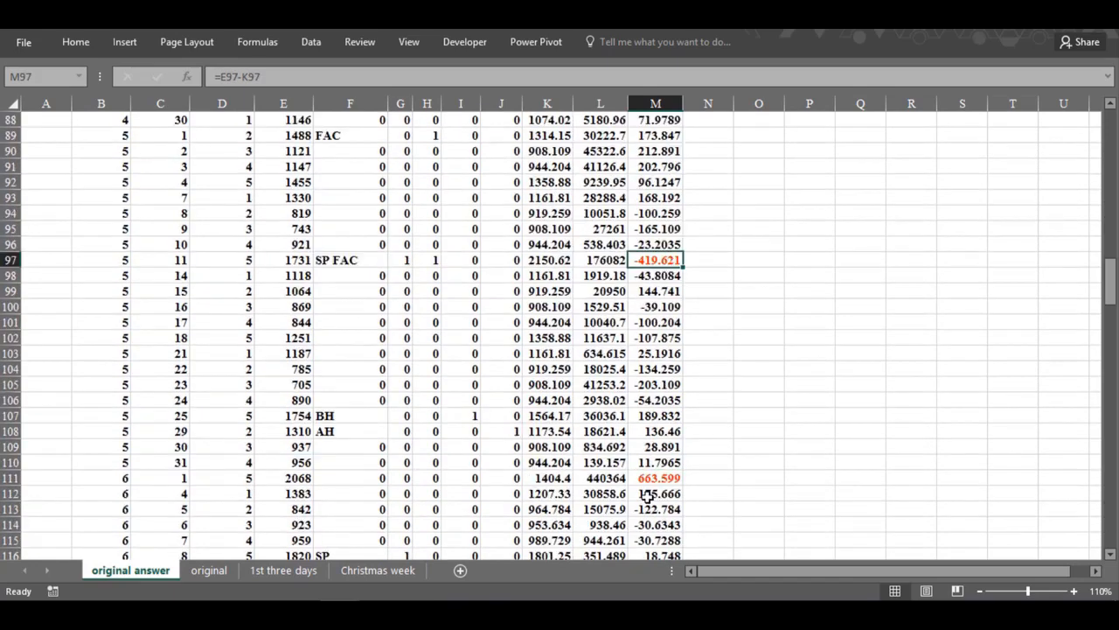
{"action": "left_click", "coordinate": [641, 480]}
{"action": "scroll", "coordinate": [651, 446], "scroll_direction": "up", "scroll_amount": 13}
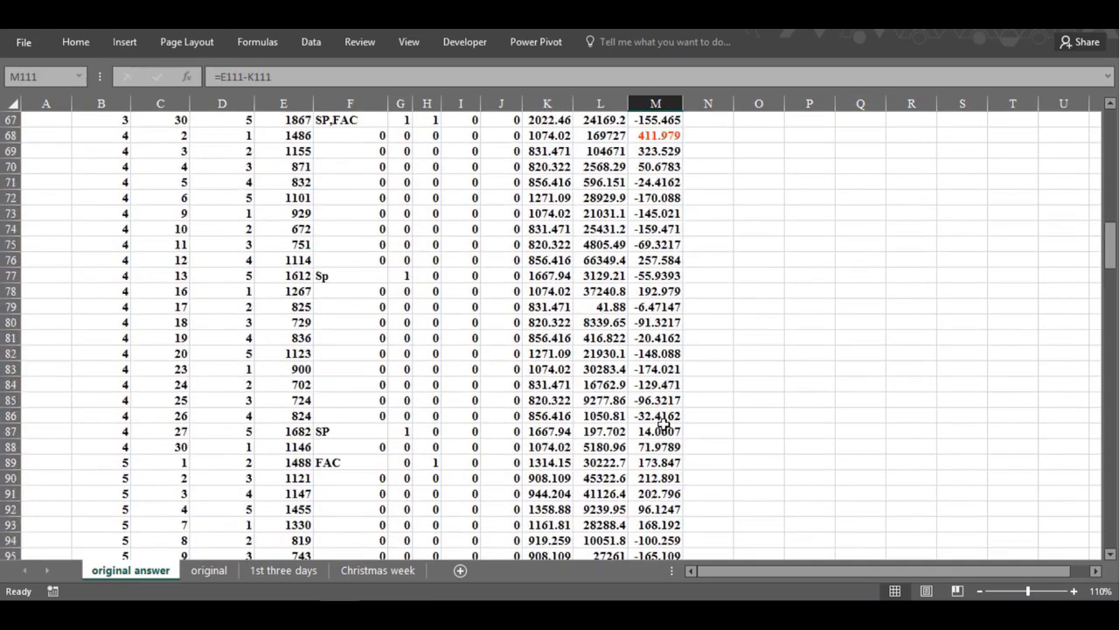
{"action": "scroll", "coordinate": [664, 411], "scroll_direction": "up", "scroll_amount": 12}
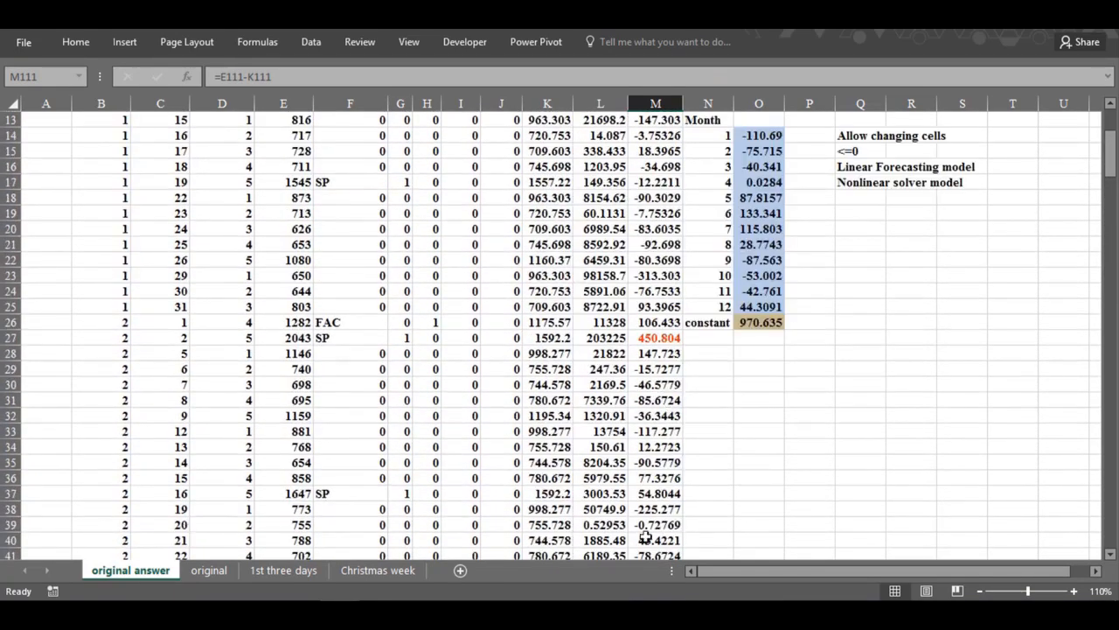
{"action": "left_click_drag", "start_coordinate": [1109, 161], "coordinate": [1109, 119]}
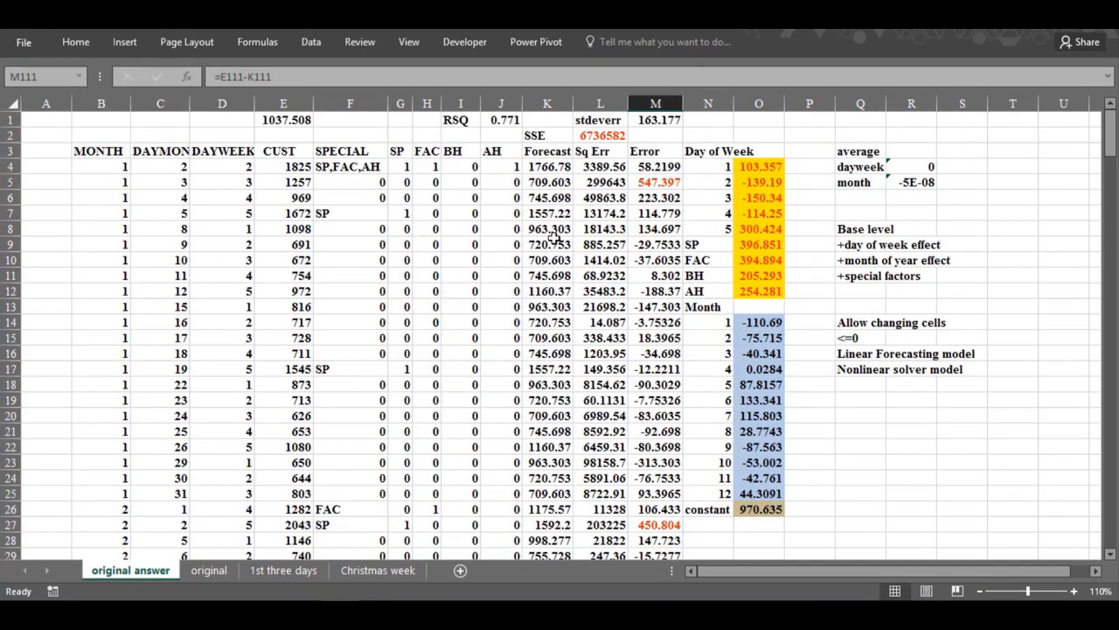
- Examine the solved day-of-week effects in O4:O8 and the month effects in O14:O25
{"action": "left_click", "coordinate": [724, 185]}
{"action": "left_click", "coordinate": [743, 186]}
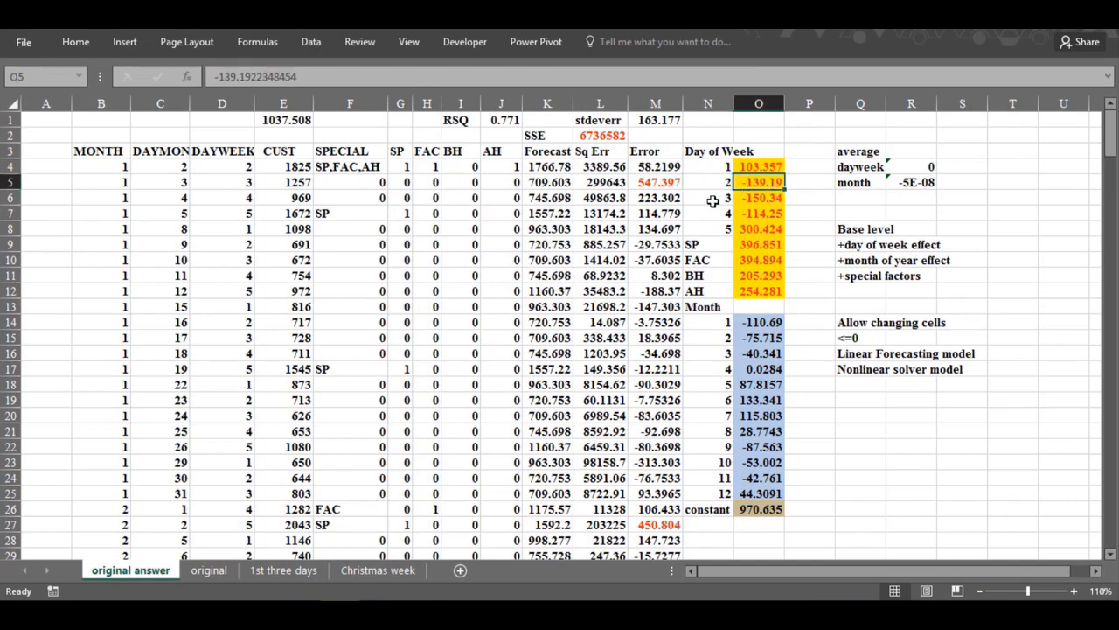
{"action": "left_click", "coordinate": [713, 200]}
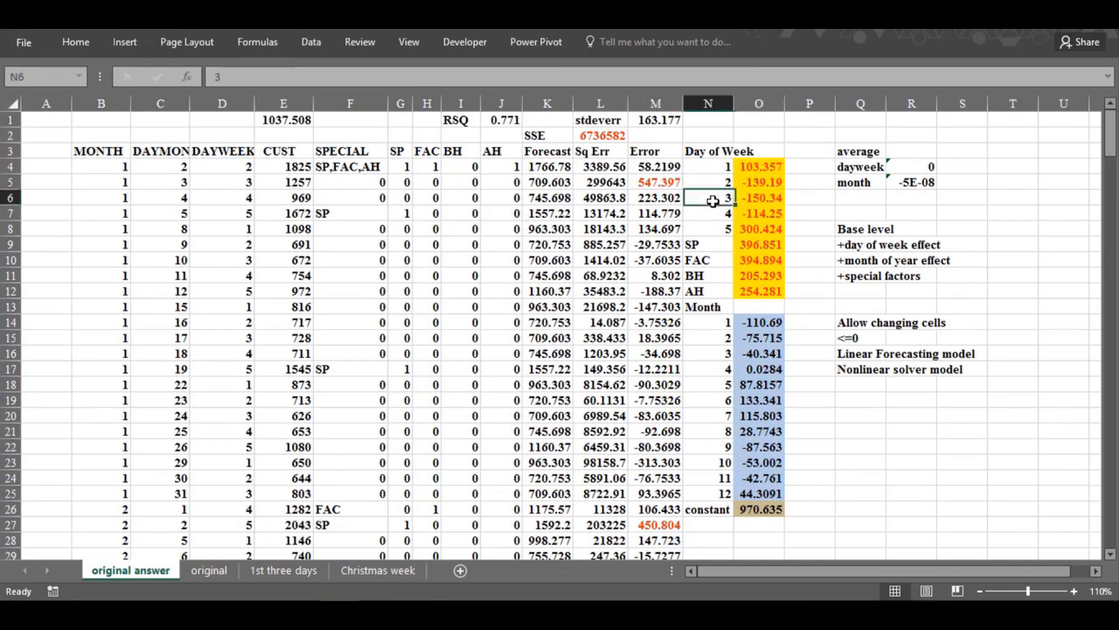
{"action": "left_click", "coordinate": [761, 229]}
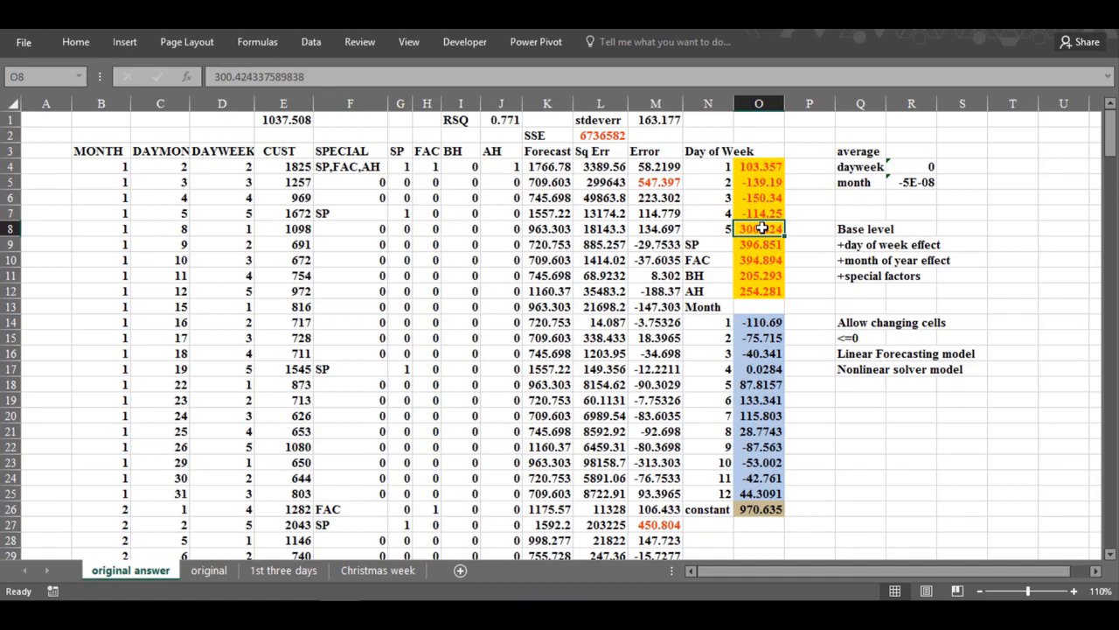
{"action": "left_click", "coordinate": [695, 230]}
{"action": "left_click", "coordinate": [741, 247]}
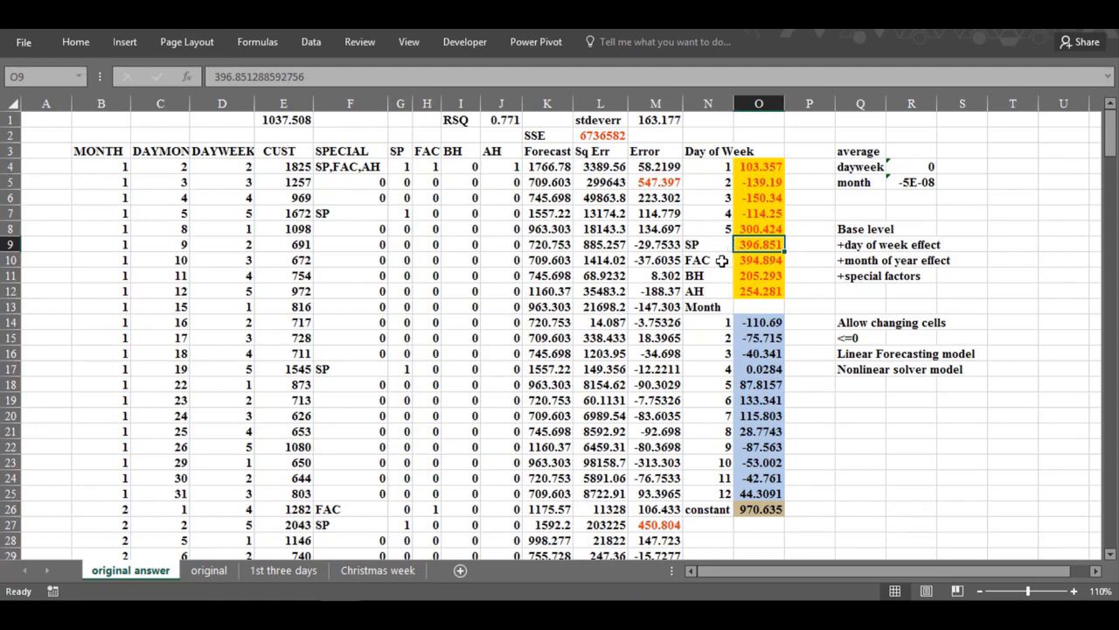
{"action": "left_click", "coordinate": [752, 198]}
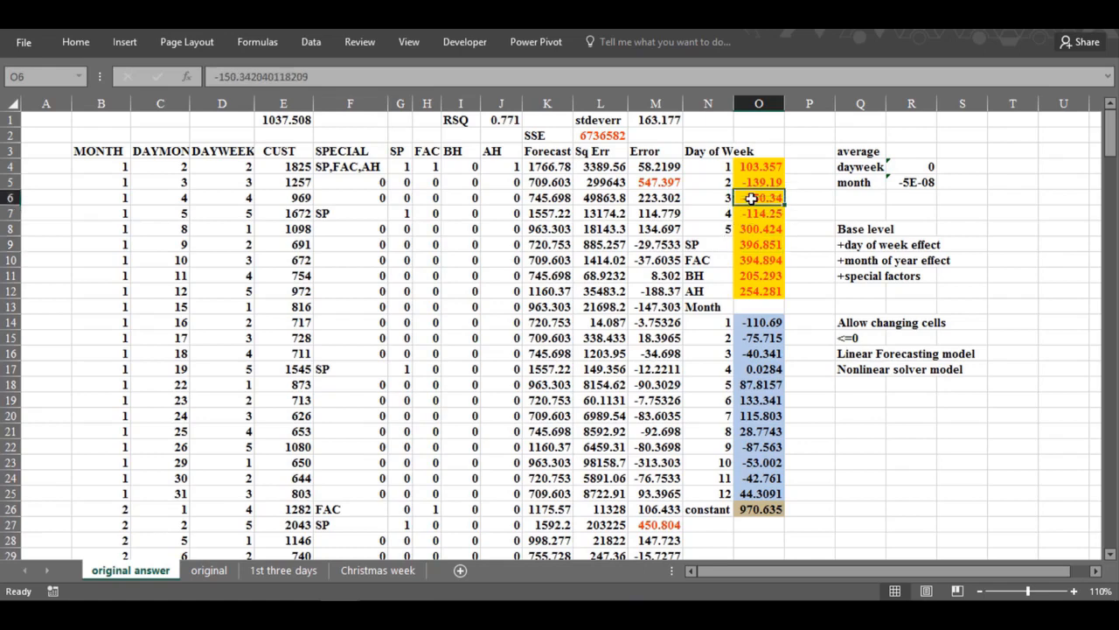
{"action": "left_click", "coordinate": [754, 401]}
{"action": "left_click", "coordinate": [750, 416]}
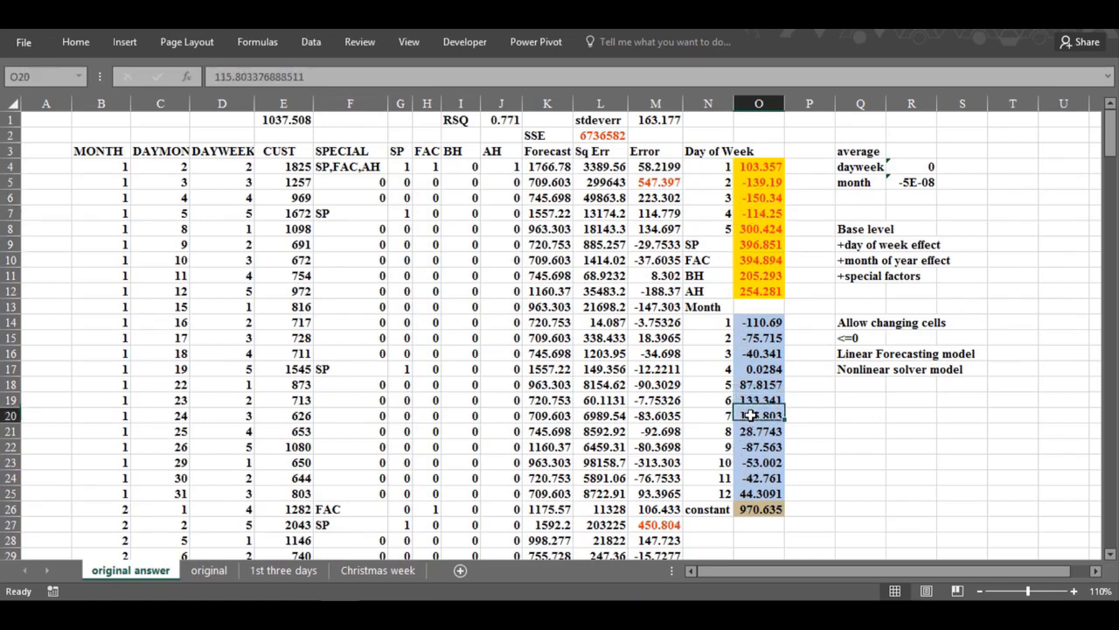
{"action": "left_click", "coordinate": [746, 322]}
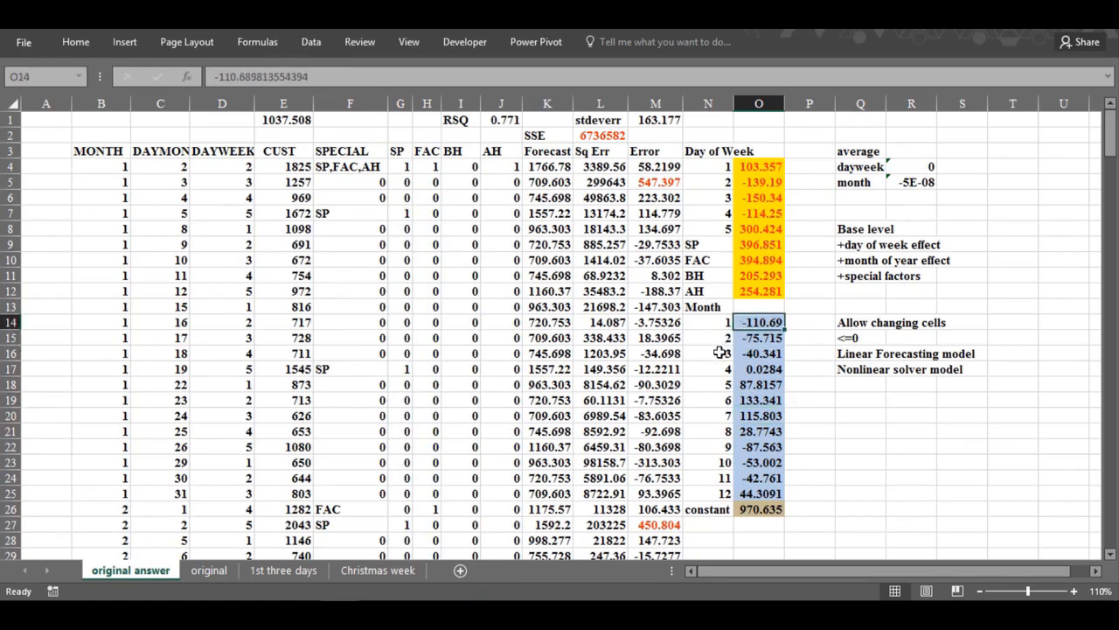
{"action": "left_click", "coordinate": [718, 351]}
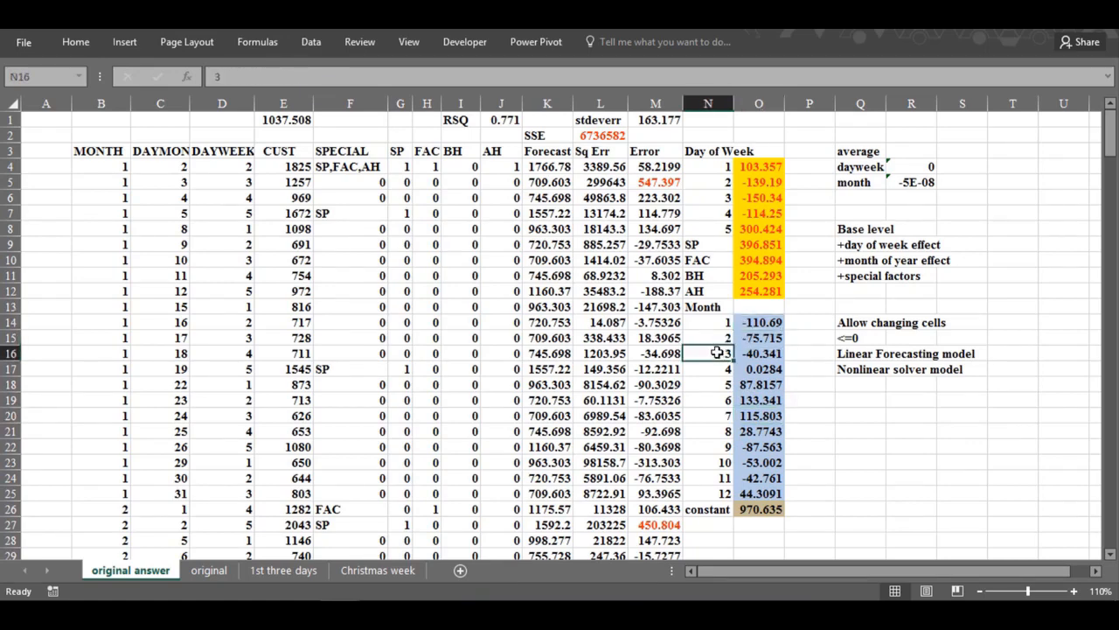
- Examine the special-factor effects in O9:O12, then the constant in O26 alongside the month, weekday and special-factor effects it combines with
{"action": "left_click", "coordinate": [742, 246]}
{"action": "left_click", "coordinate": [743, 260]}
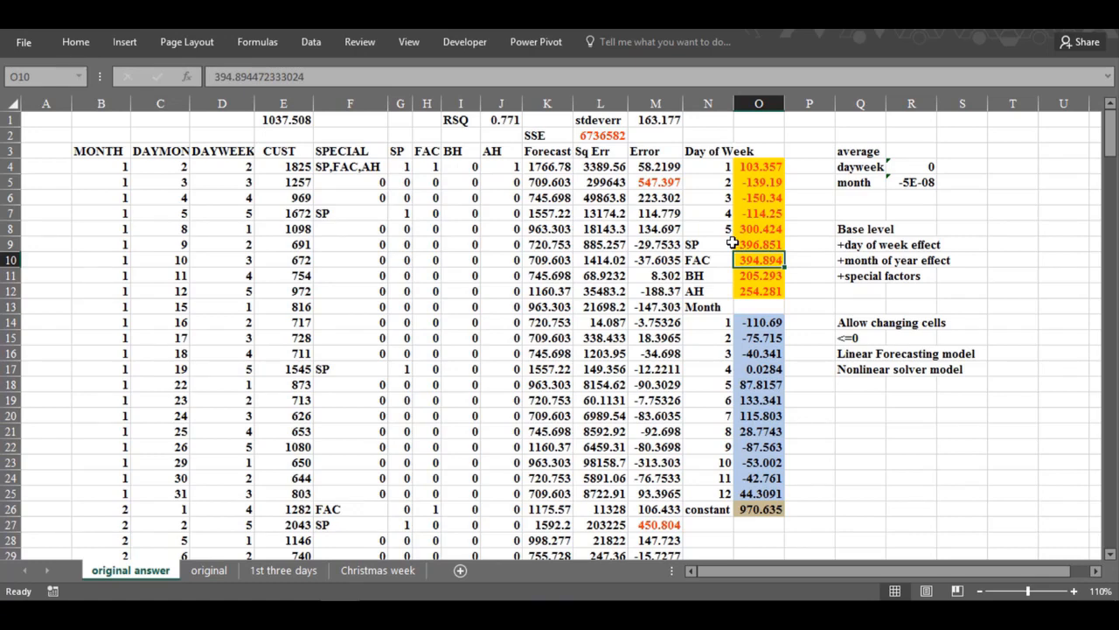
{"action": "left_click", "coordinate": [759, 278]}
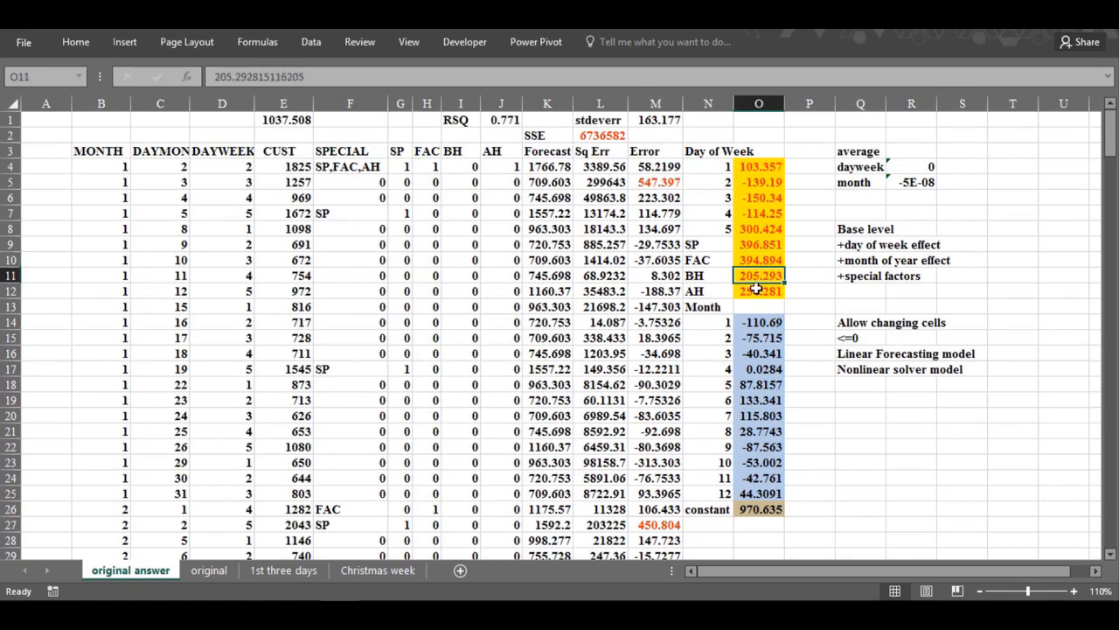
{"action": "left_click", "coordinate": [753, 291]}
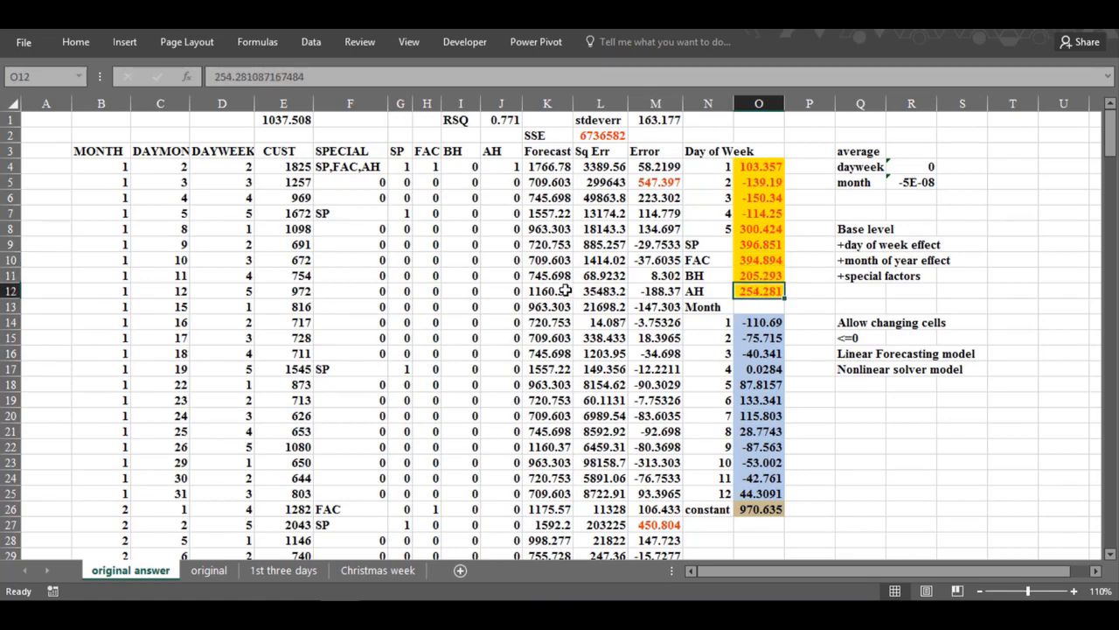
{"action": "left_click", "coordinate": [775, 505]}
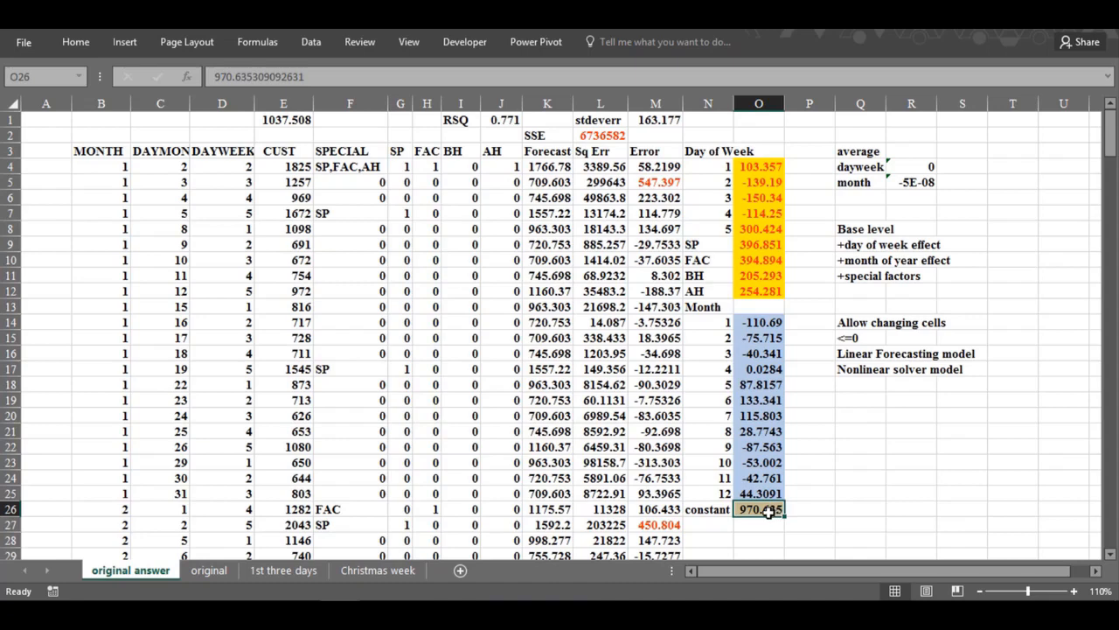
{"action": "left_click", "coordinate": [763, 398]}
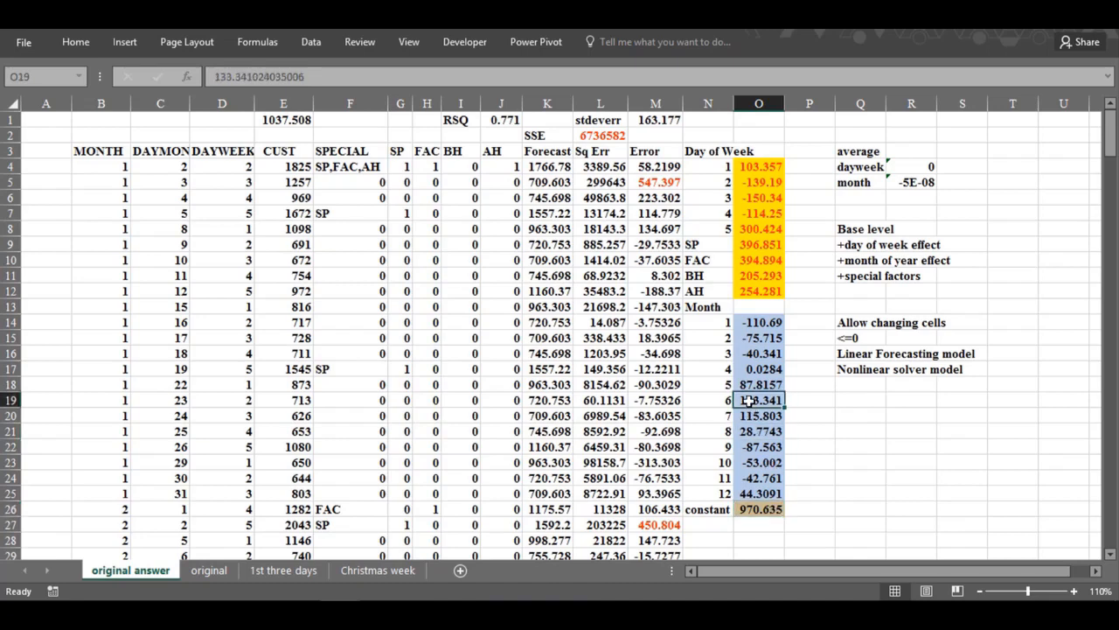
{"action": "left_click", "coordinate": [761, 182]}
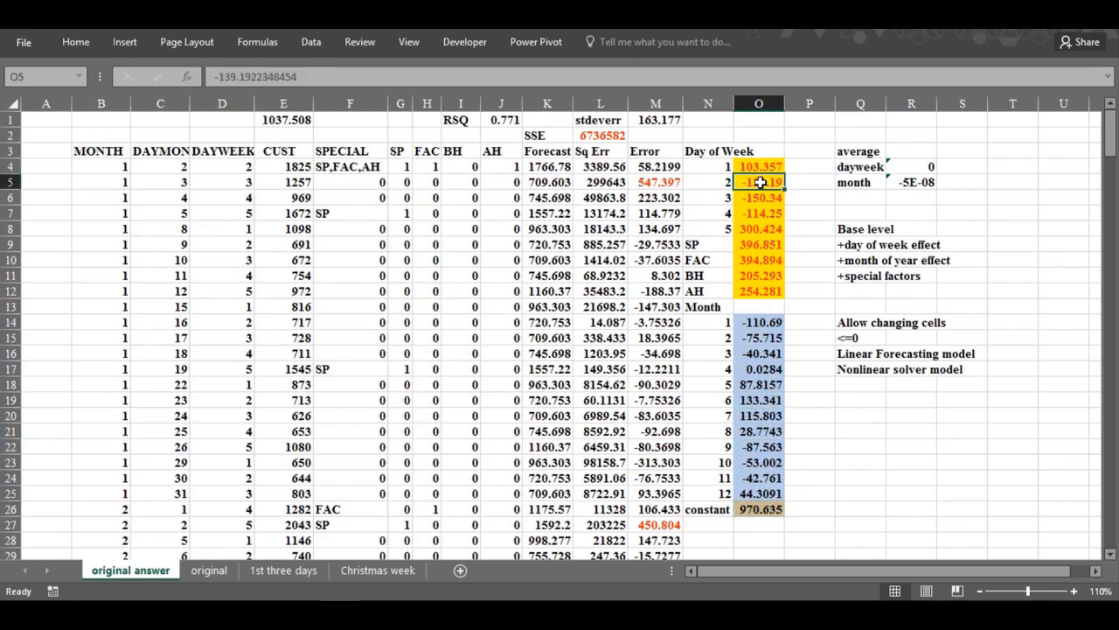
{"action": "left_click", "coordinate": [744, 245]}
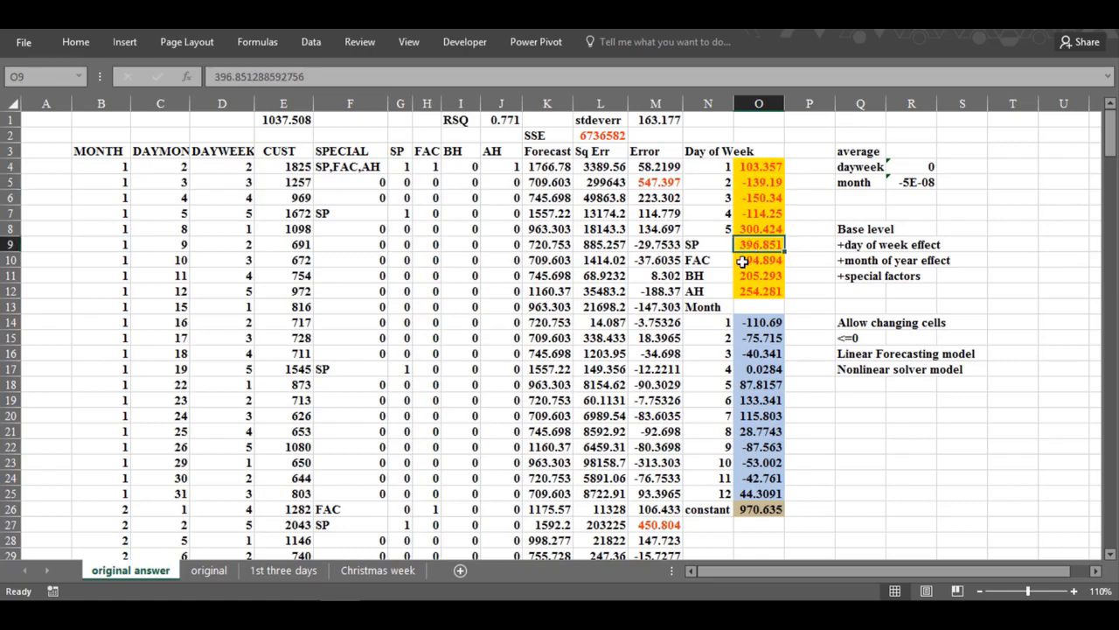
{"action": "left_click", "coordinate": [744, 259]}
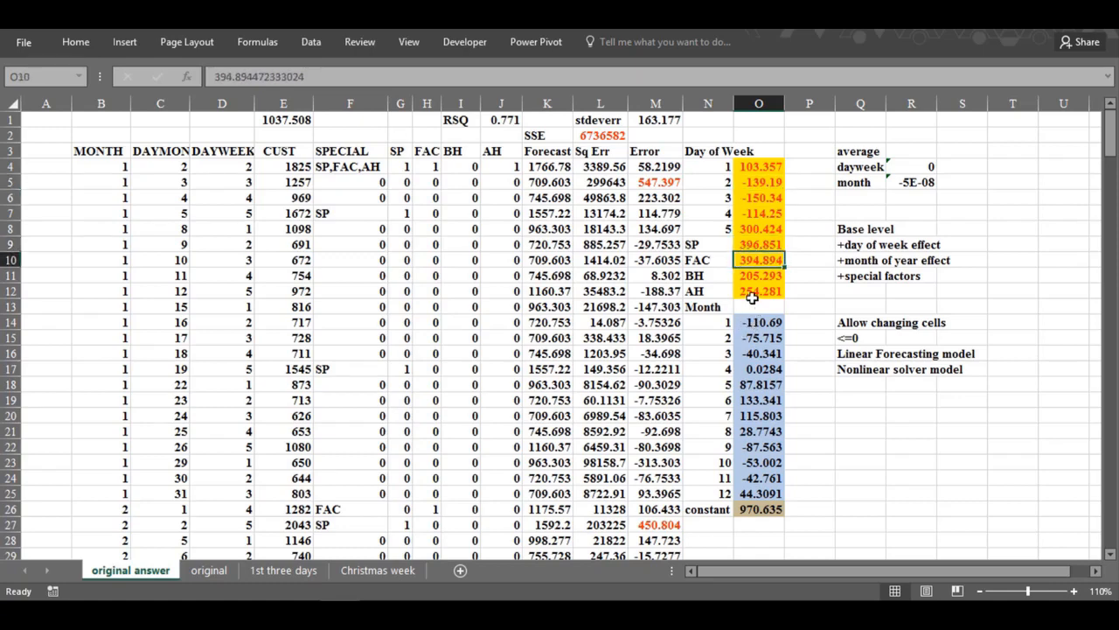
{"action": "left_click", "coordinate": [752, 294]}
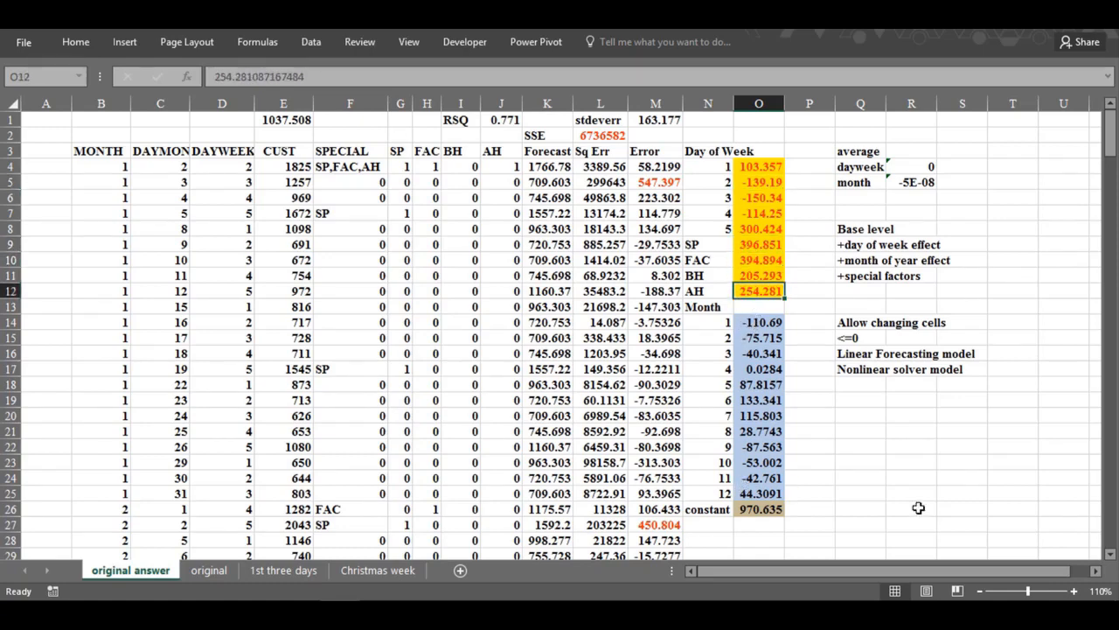
{"action": "left_click", "coordinate": [902, 464]}
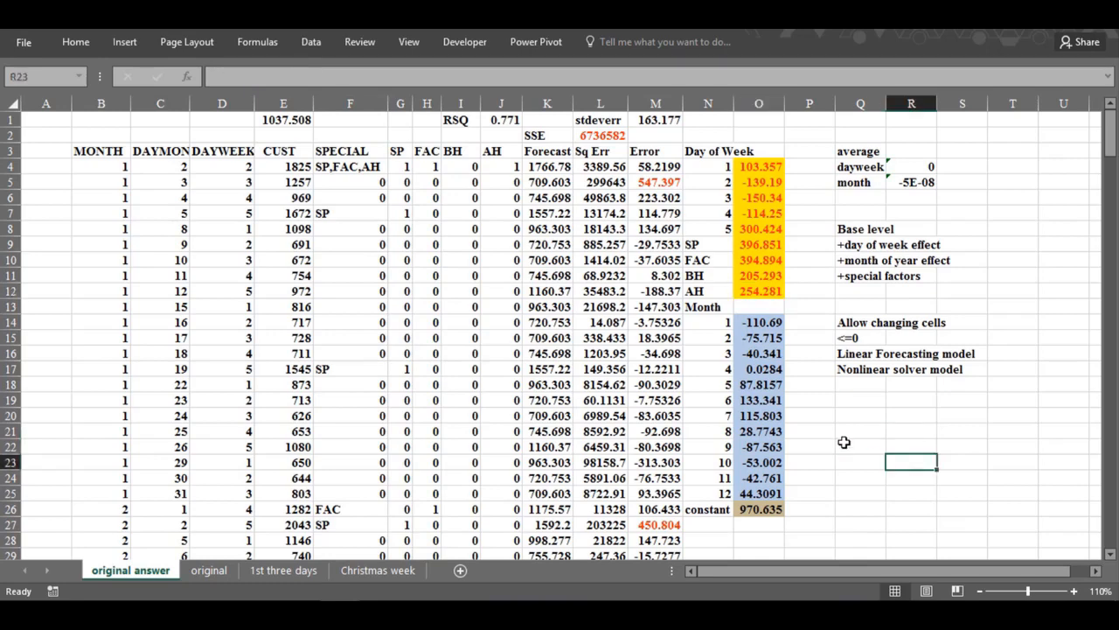